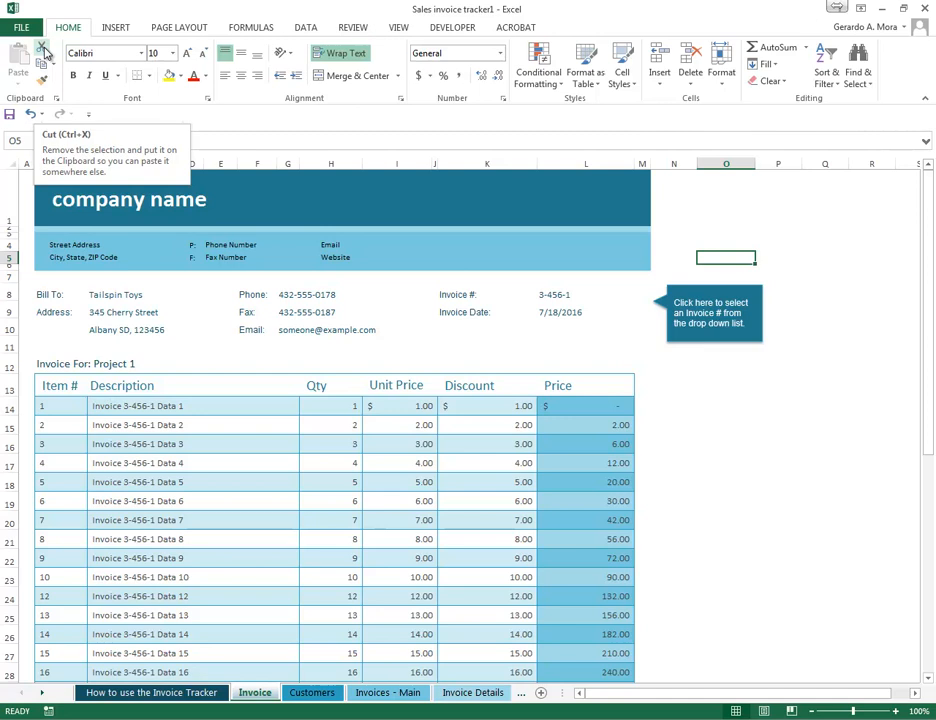
click(464, 439)
click(527, 541)
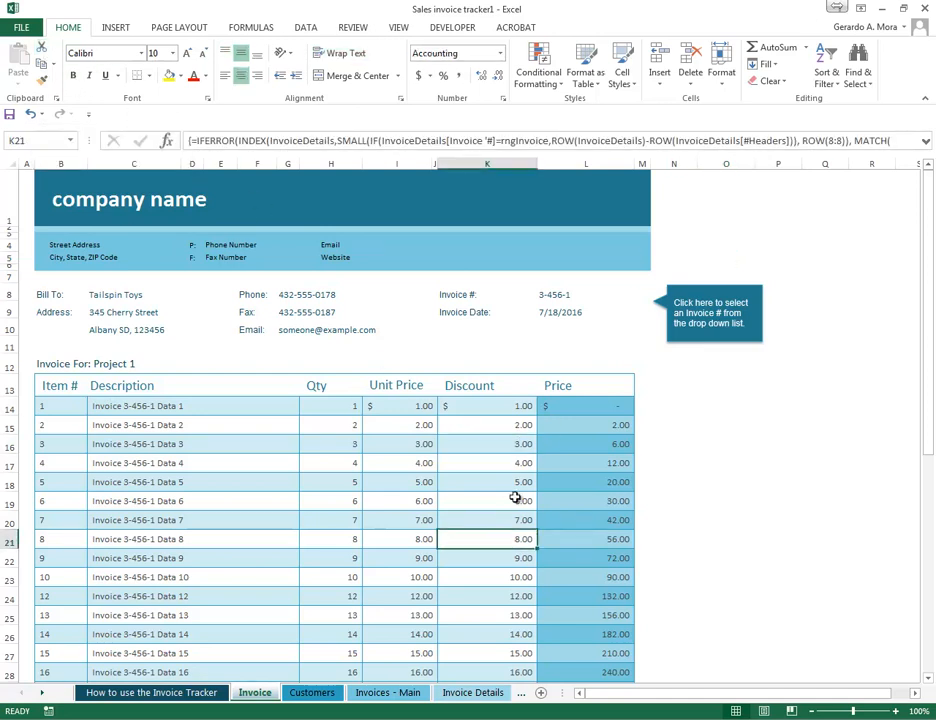
click(490, 406)
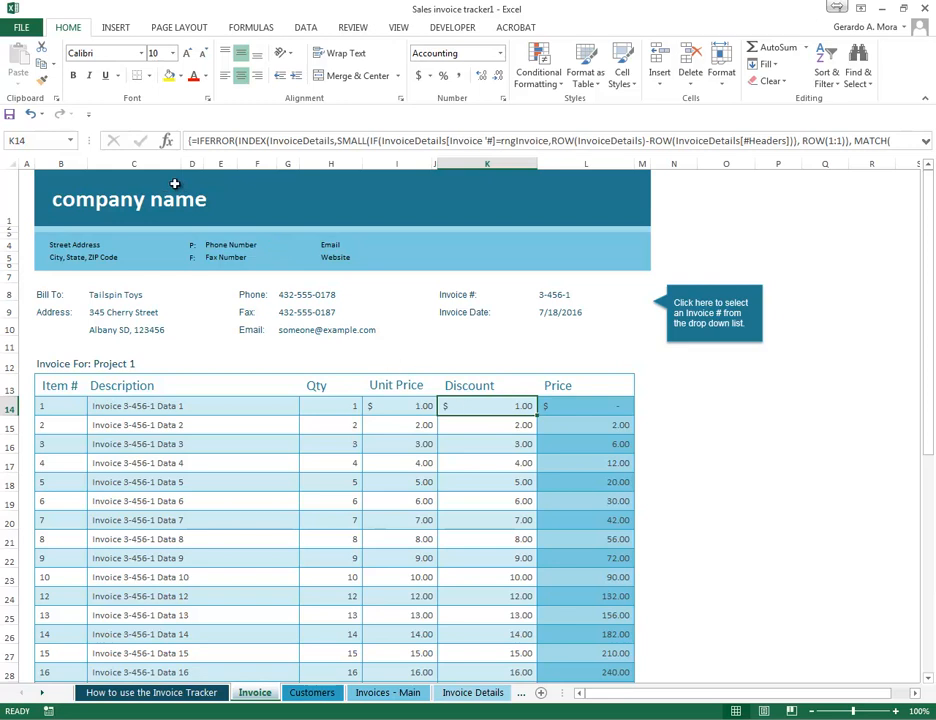
click(478, 425)
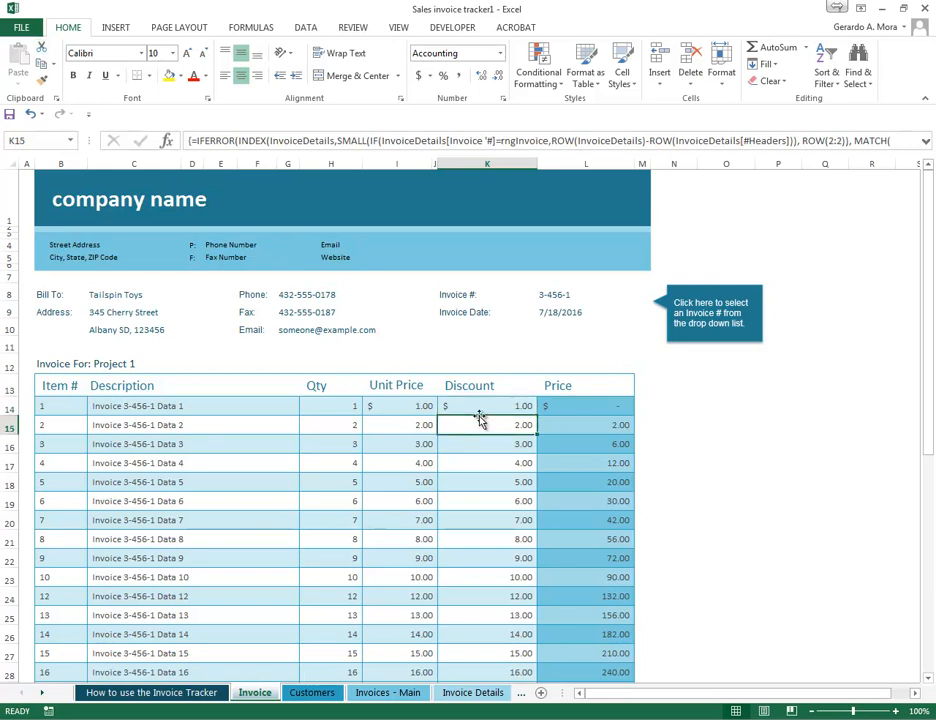
click(796, 410)
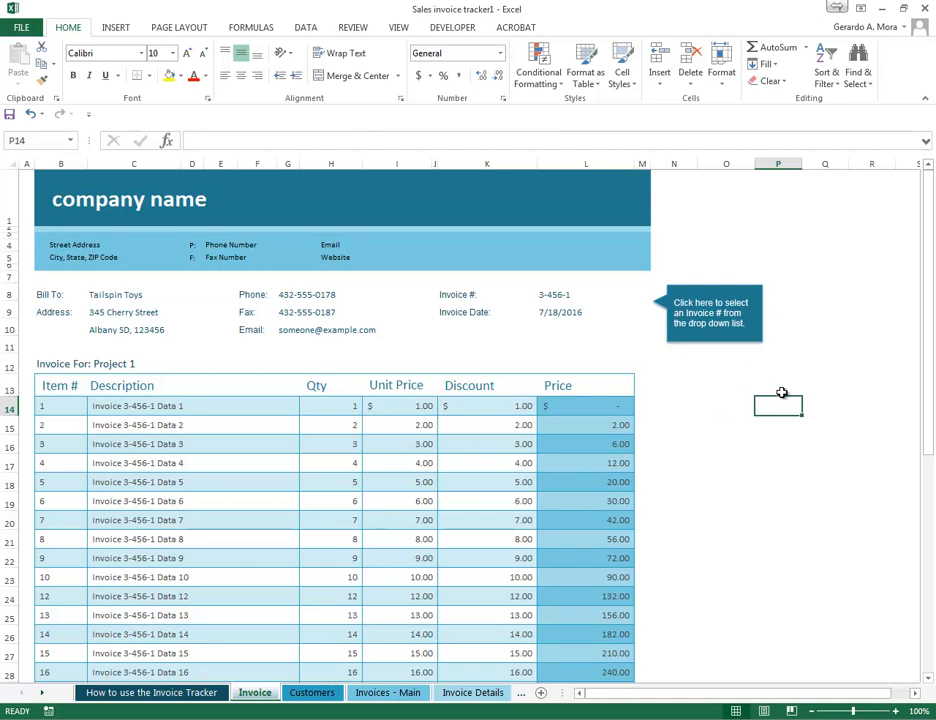
click(46, 63)
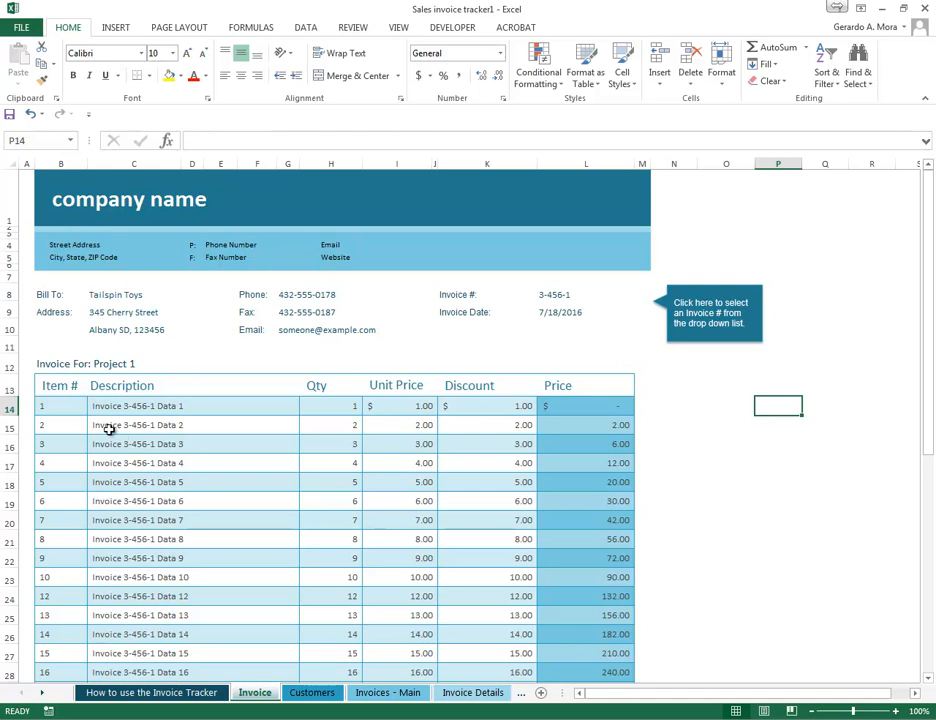
drag(63, 223, 282, 272)
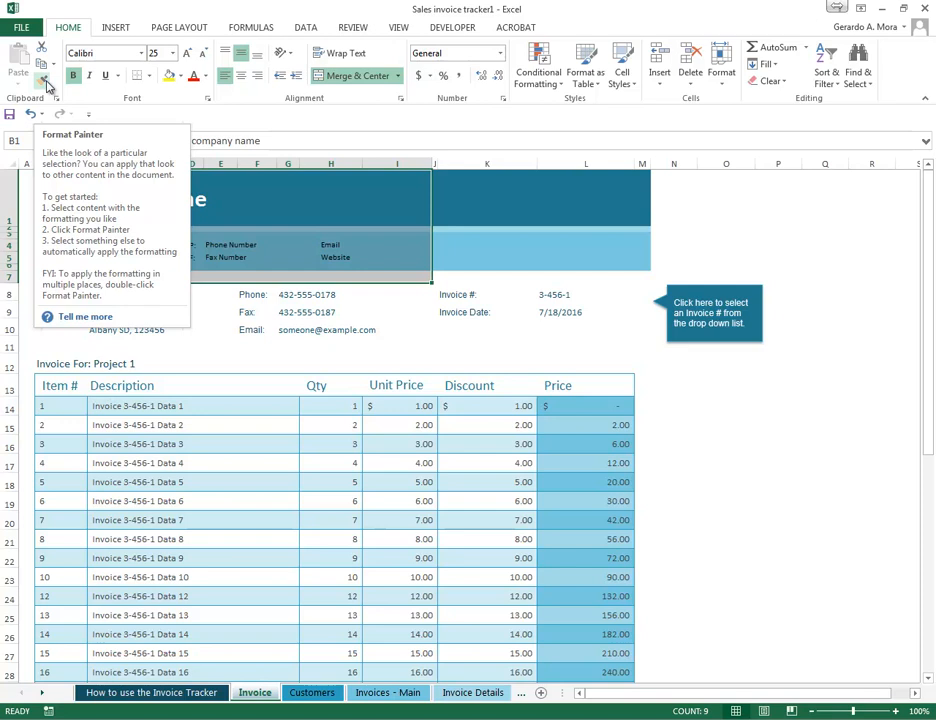
click(320, 331)
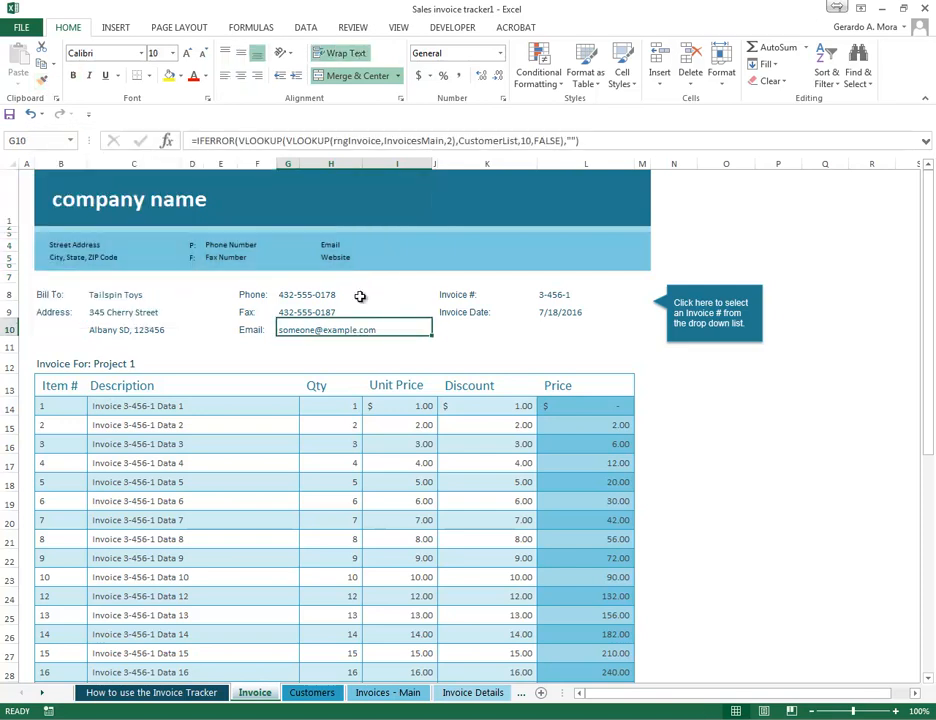
- Apply the Phone Number cell's formatting to the Invoice Date cell with Format Painter and undo the change
click(240, 245)
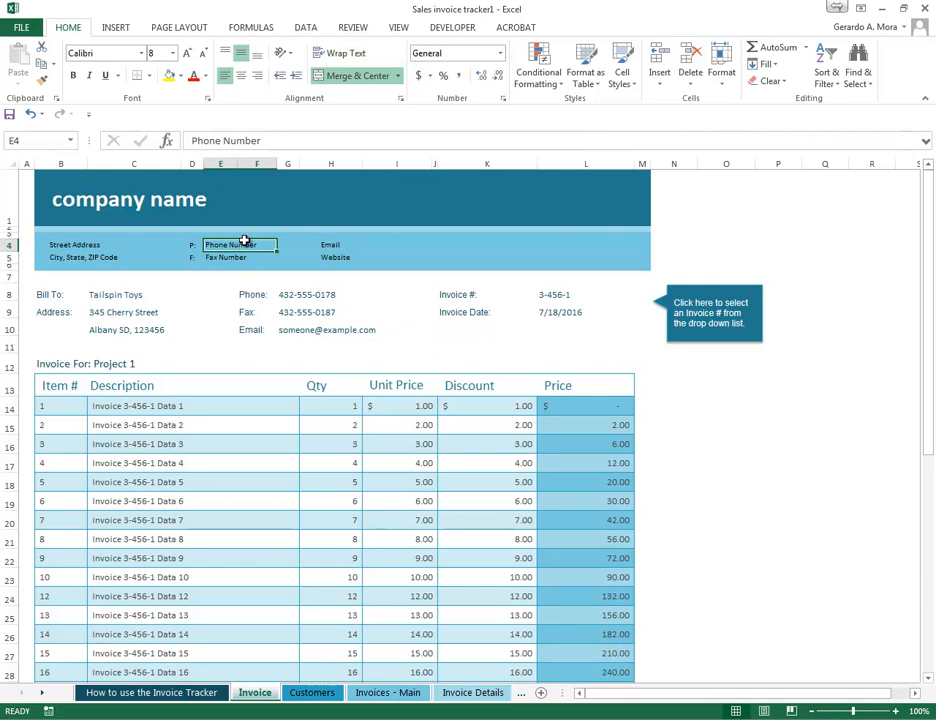
click(45, 79)
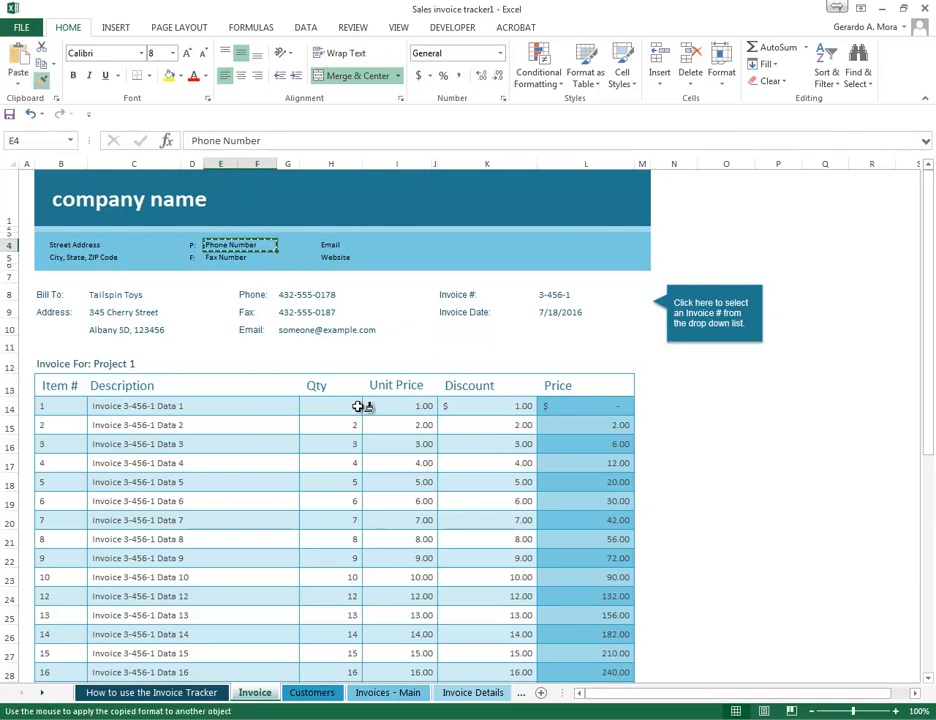
click(470, 312)
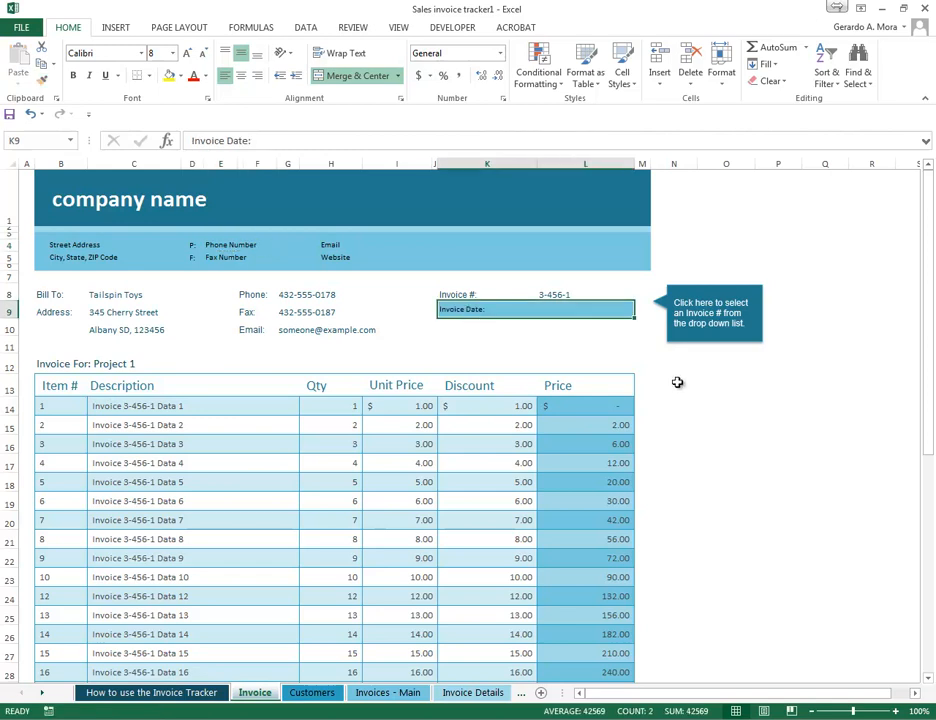
click(706, 426)
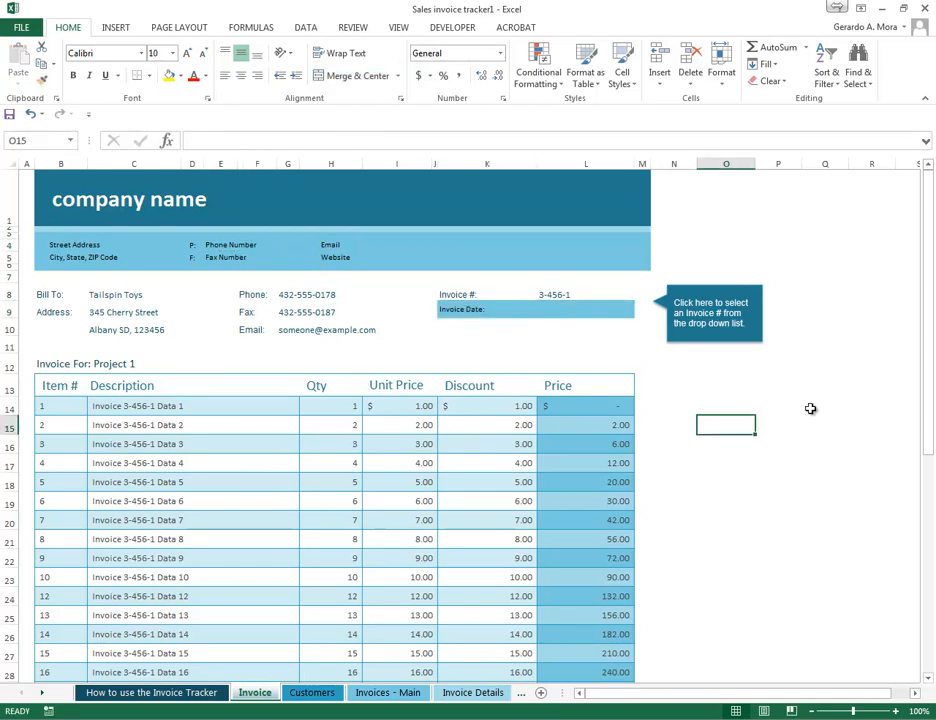
key(ctrl+z)
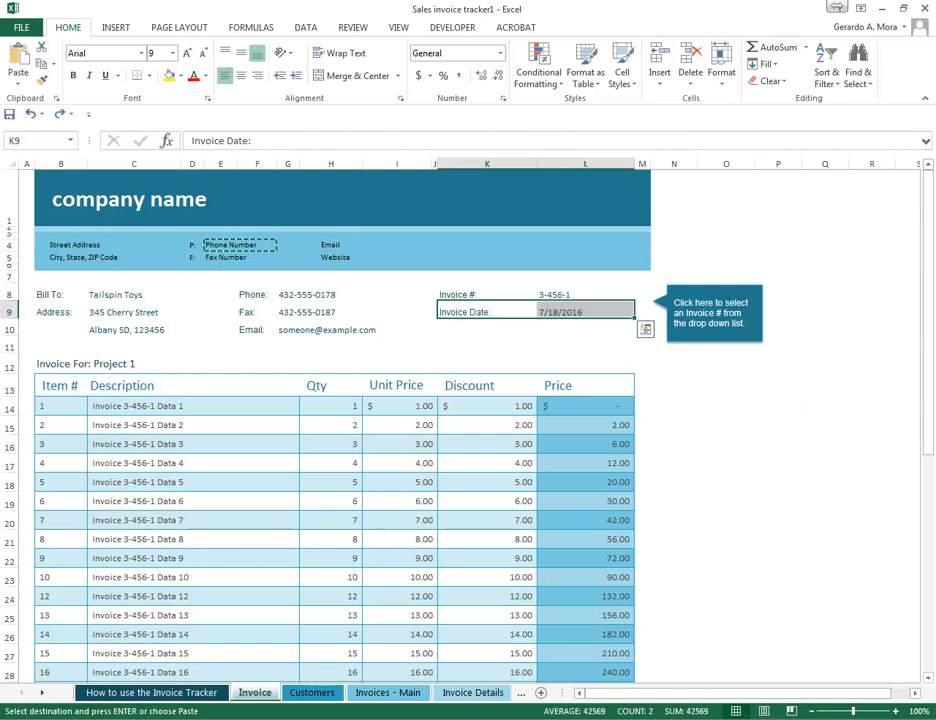
- Preview the paste options for the copied Phone Number cell on the Invoice Date row without applying any
key(alt+Tab)
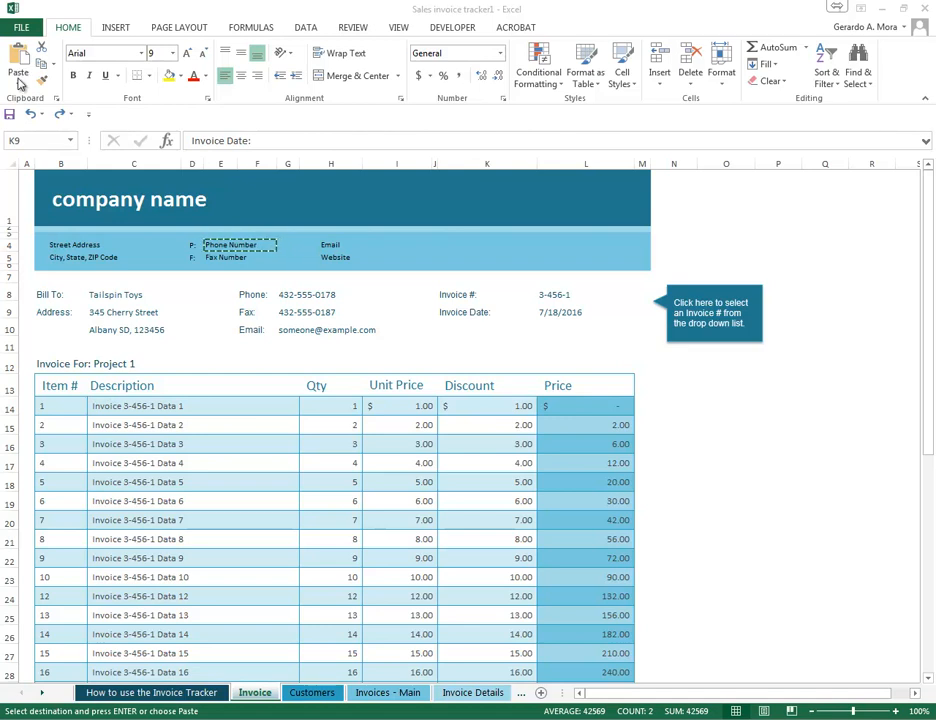
click(17, 82)
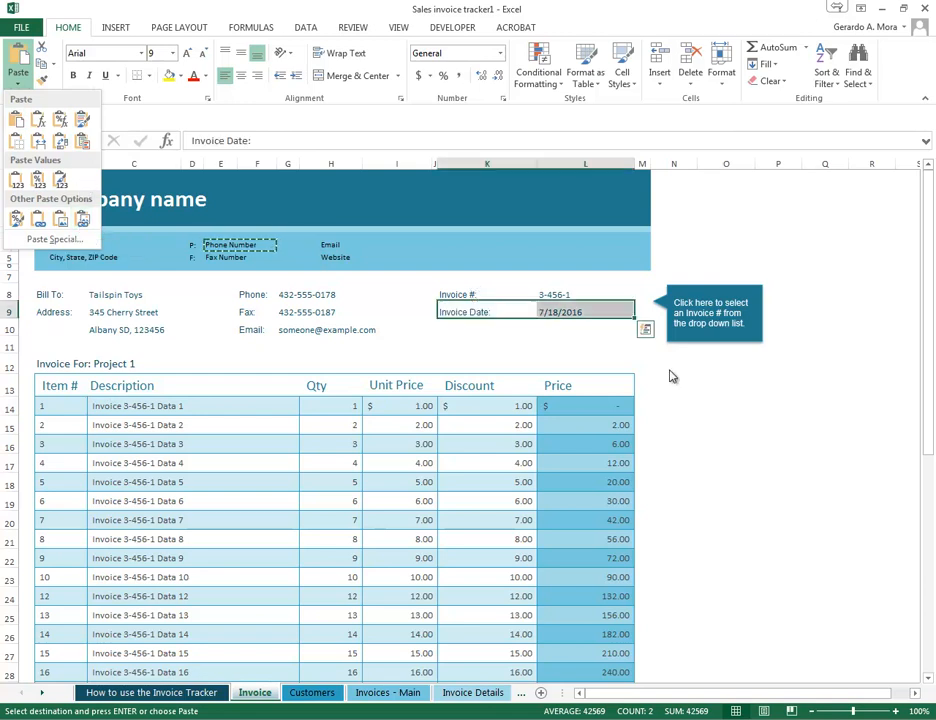
click(751, 423)
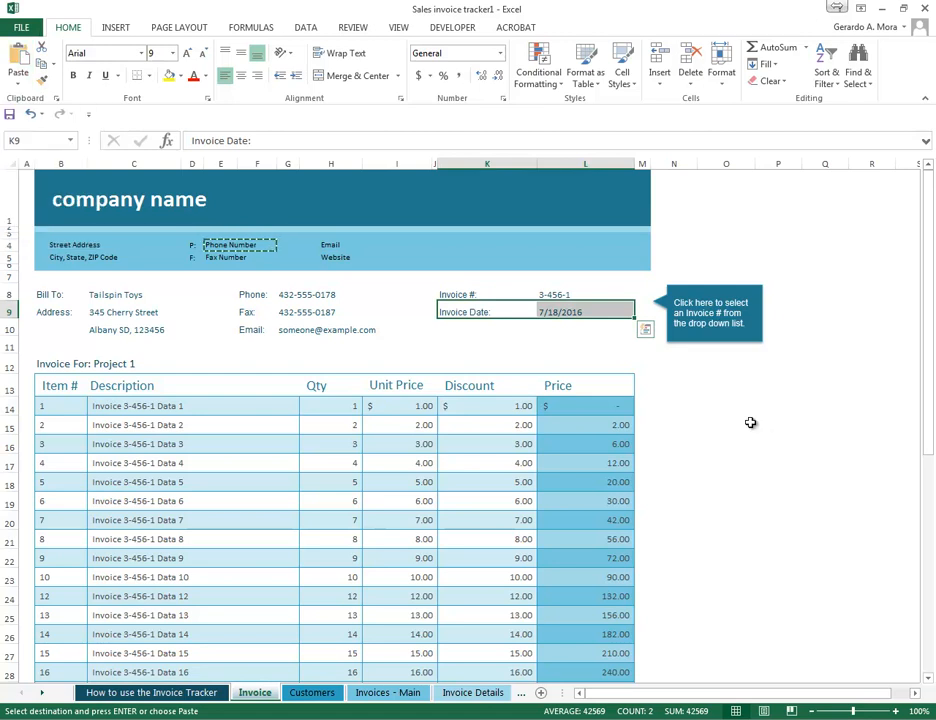
scroll(751, 423, down, 1)
scroll(751, 423, up, 1)
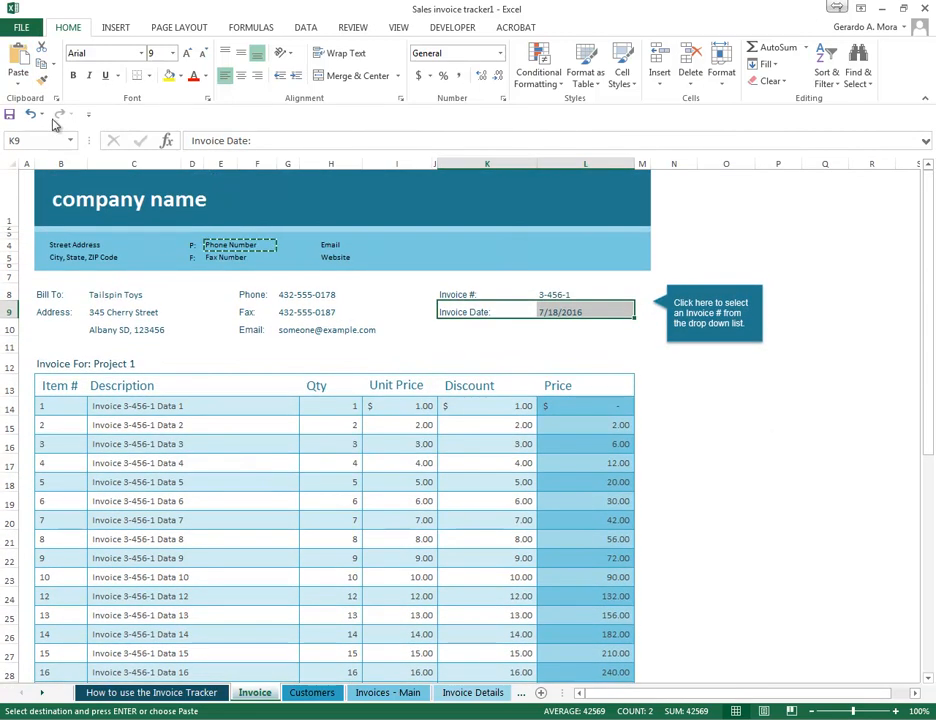
click(18, 82)
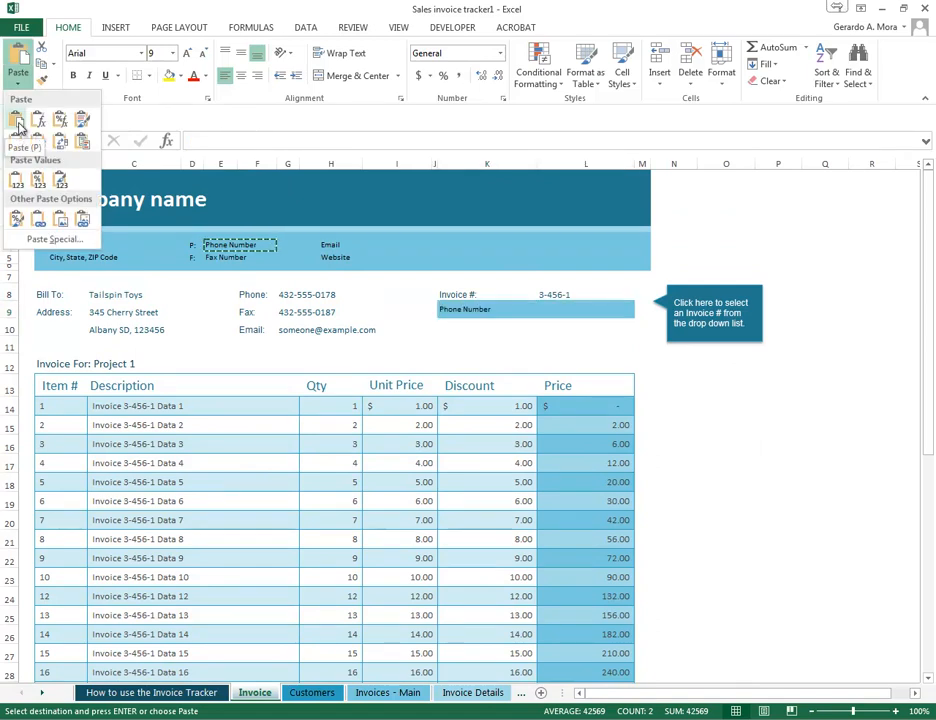
key(Escape)
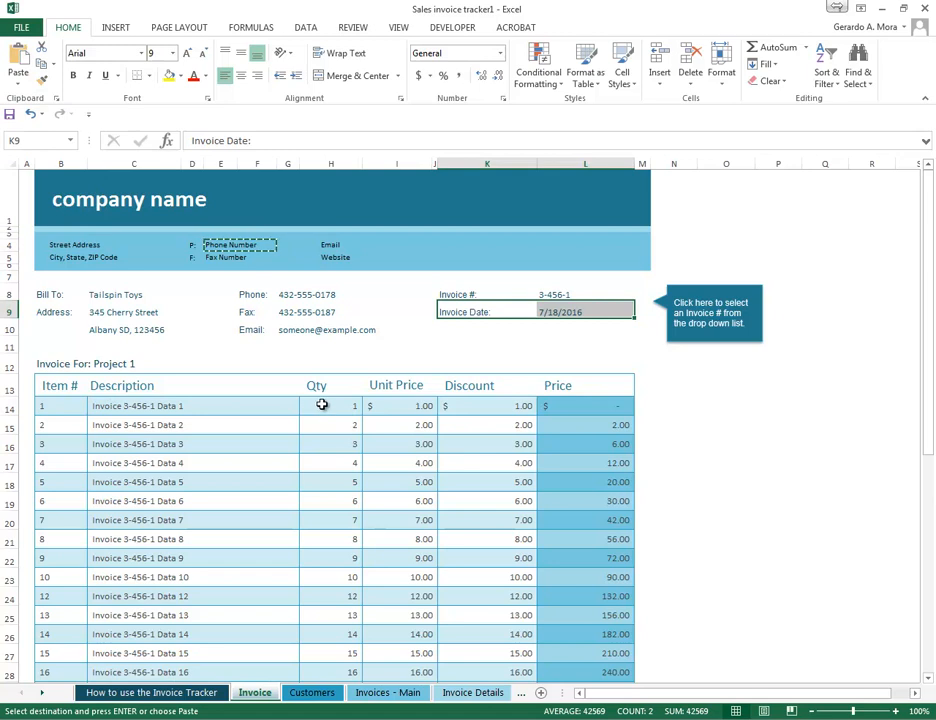
- Copy the Qty and Unit Price cells of the first three invoice items, H14 through row 16
drag(320, 407, 350, 444)
right_click(392, 446)
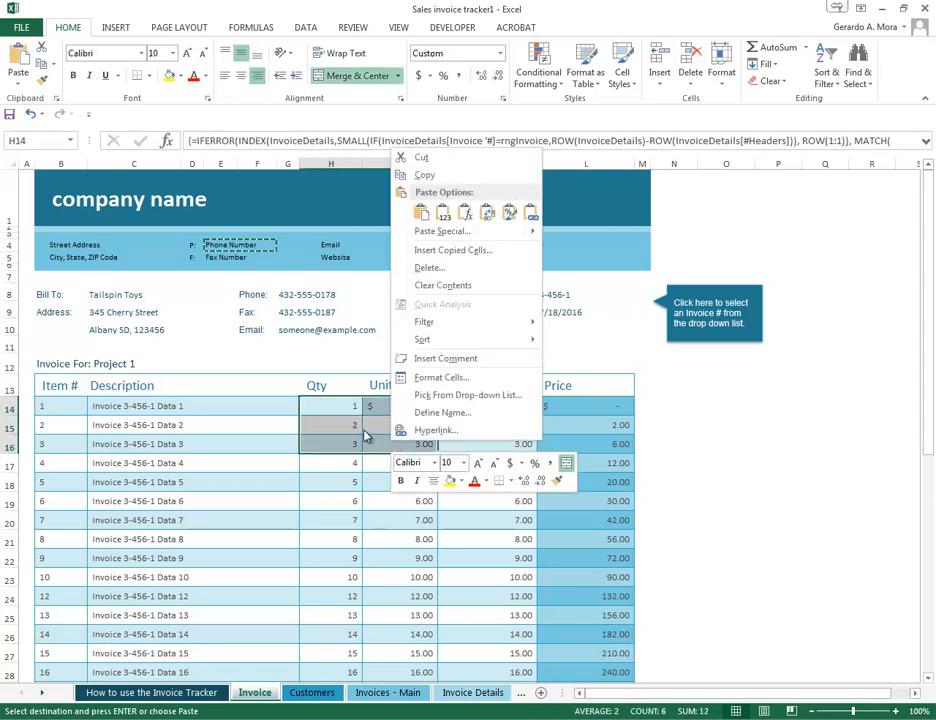
click(366, 434)
drag(339, 406, 419, 455)
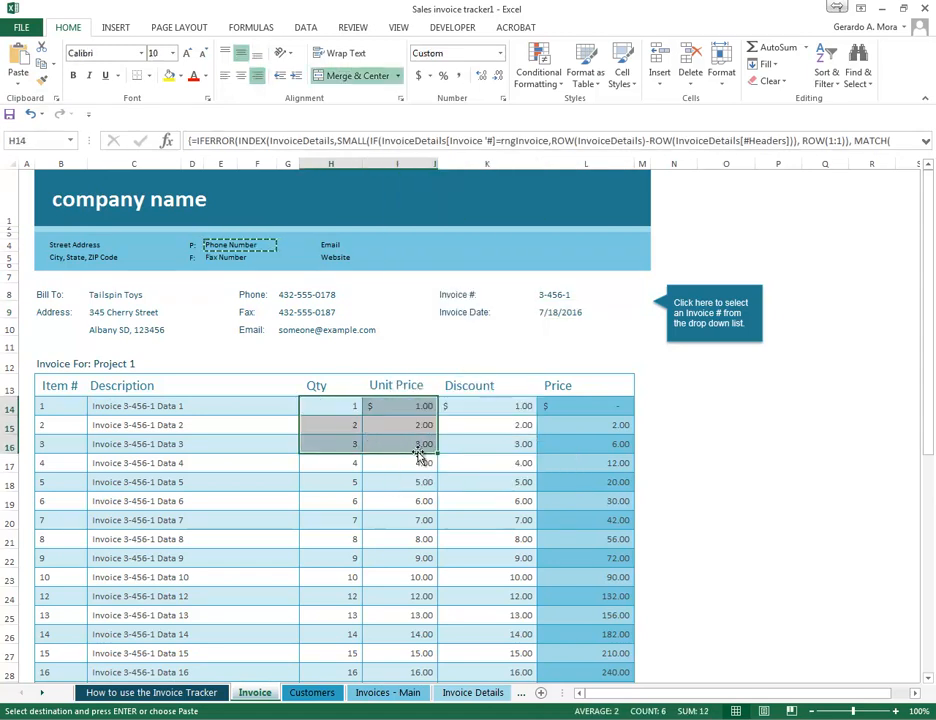
key(ctrl+c)
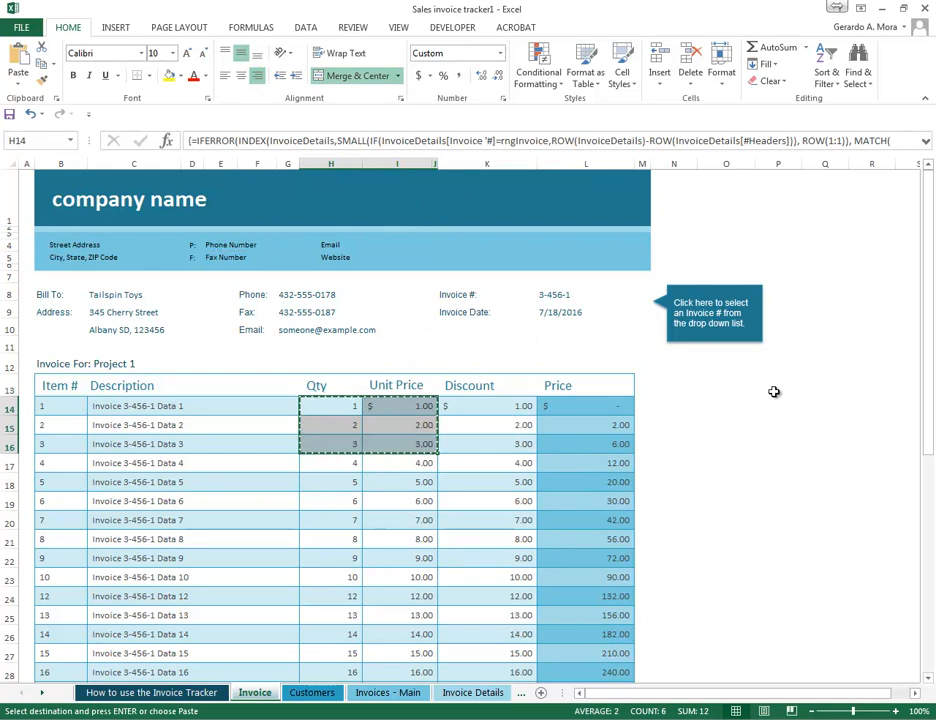
- Paste the copied Qty and Unit Price cells into the empty area starting at P13
click(771, 380)
click(19, 78)
click(23, 120)
click(778, 537)
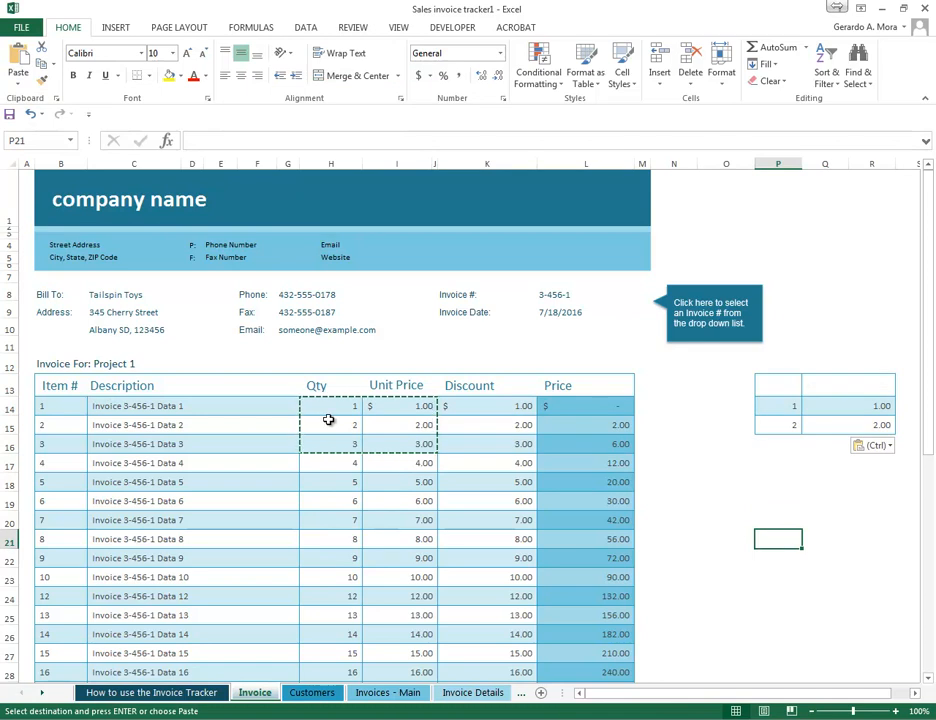
- Check the formulas in the block pasted at P13 and undo that paste
click(782, 407)
click(795, 425)
click(831, 405)
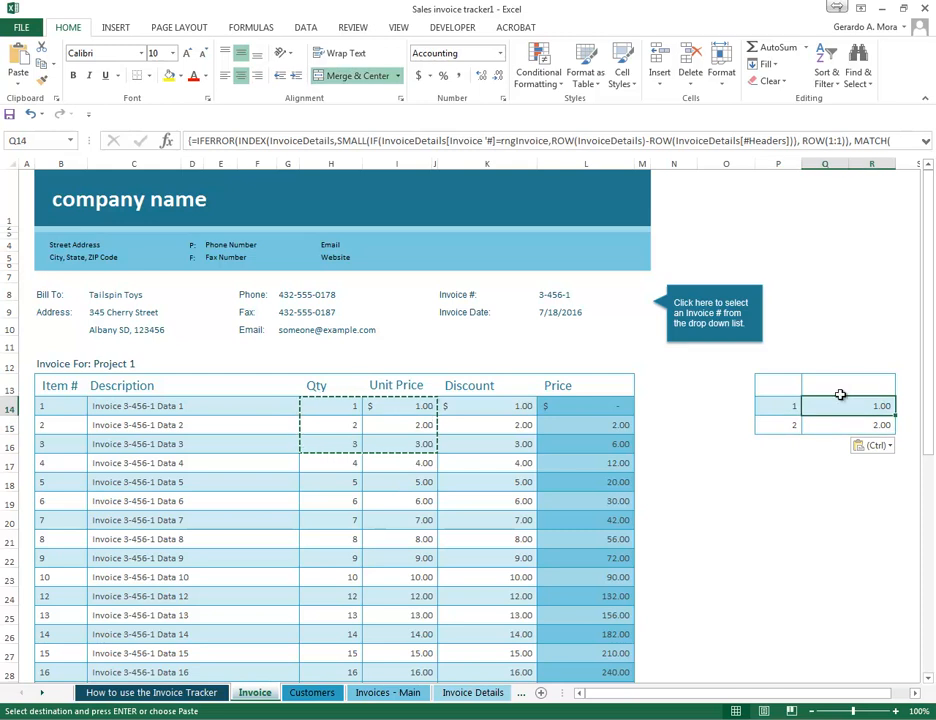
click(844, 382)
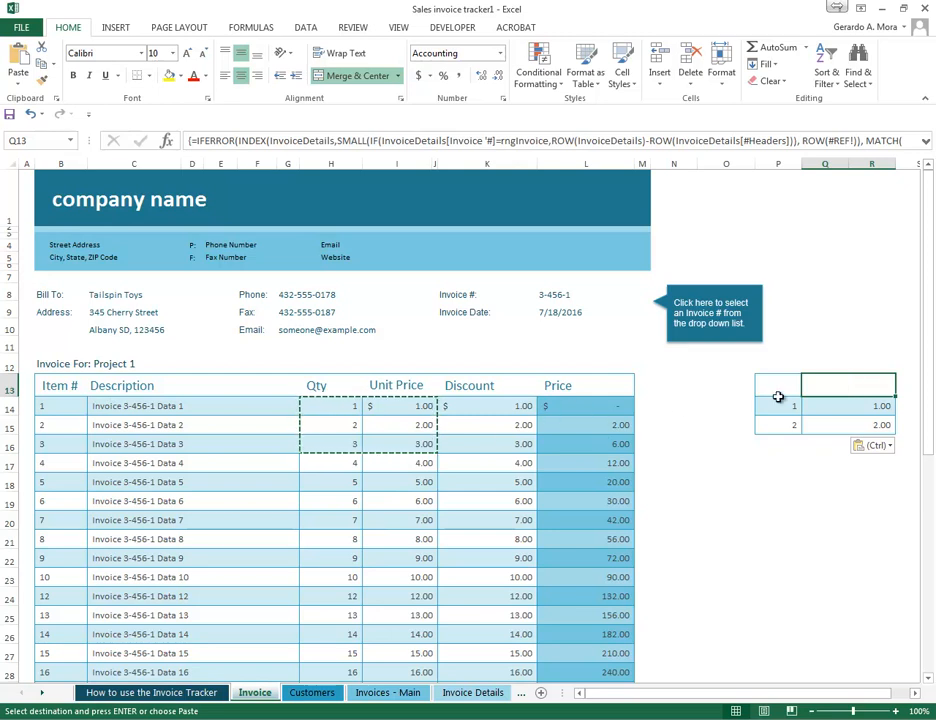
key(ctrl+z)
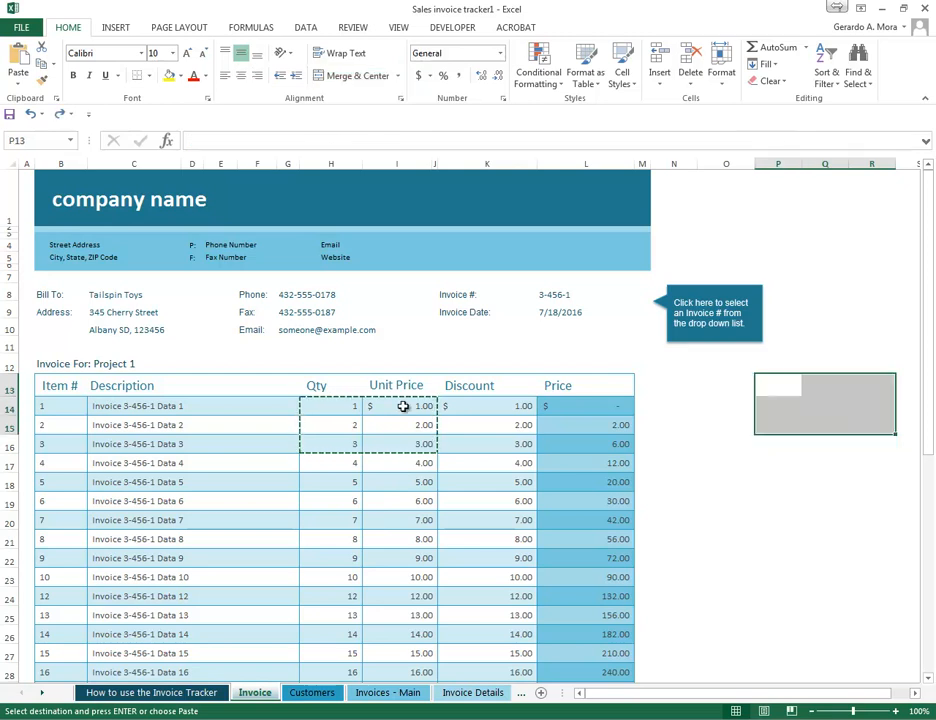
- Paste the Qty and Unit Price cells of the first three items beside the invoice, starting at O14
drag(403, 406, 403, 443)
drag(338, 409, 408, 445)
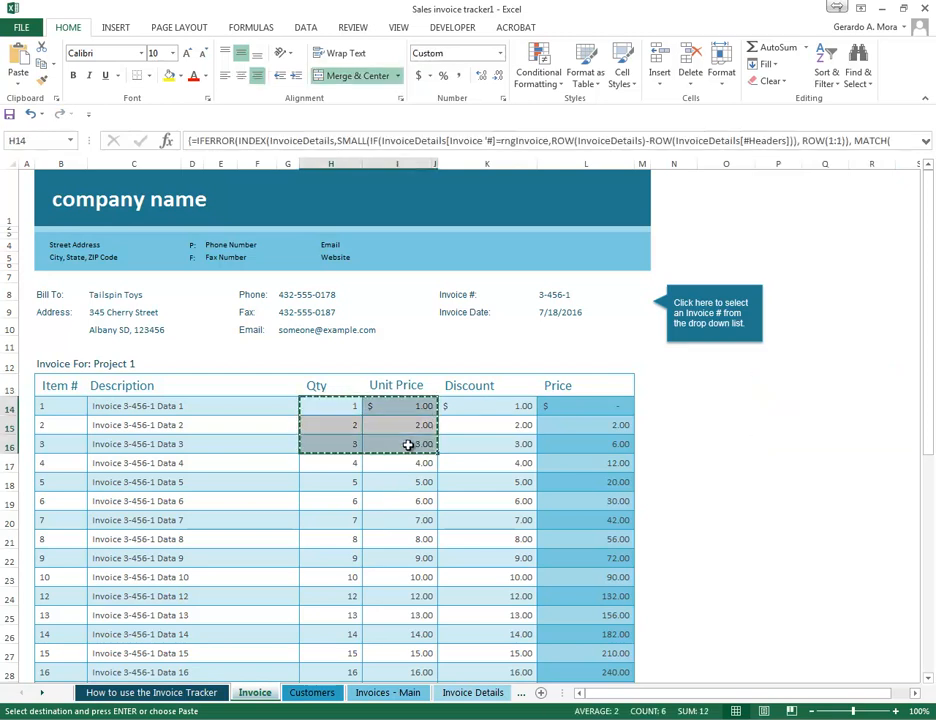
click(729, 405)
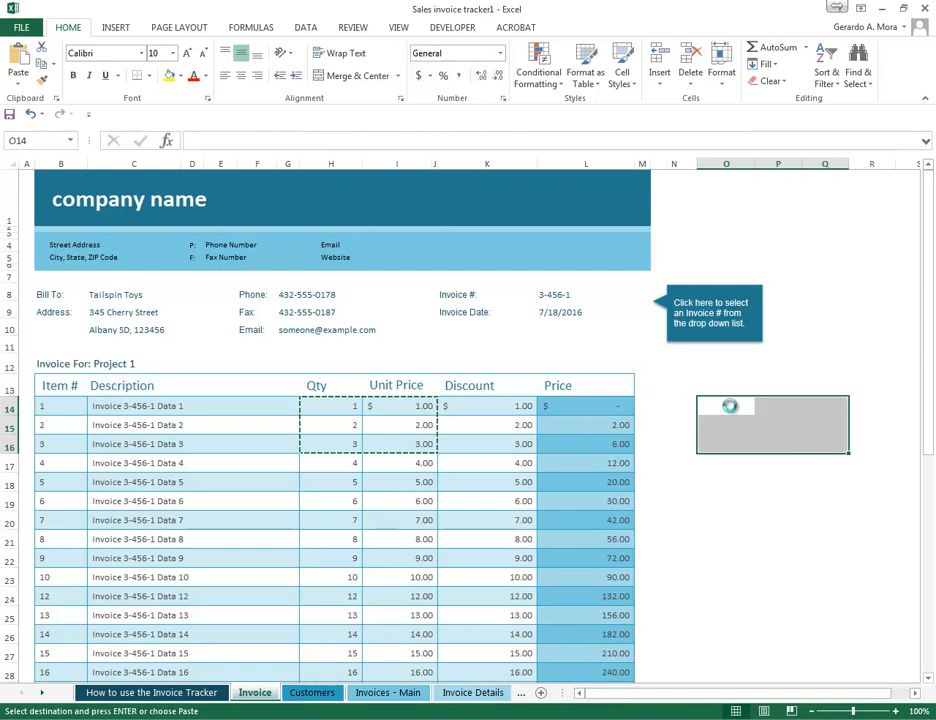
key(ctrl+v)
click(748, 516)
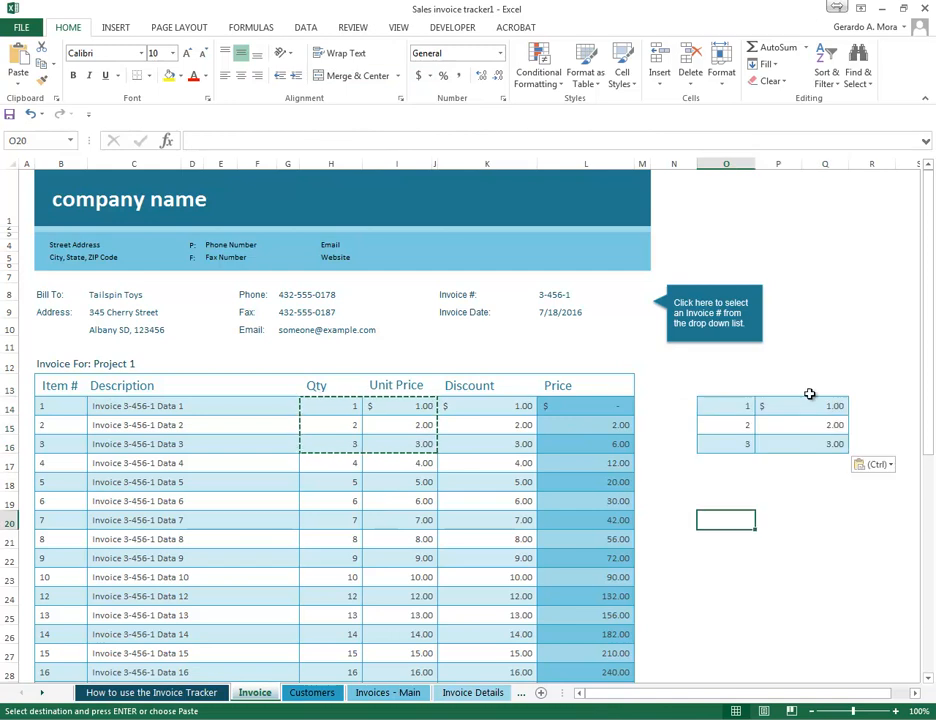
- Examine the formulas in each pasted Qty and Unit Price cell in O14:Q16
click(725, 405)
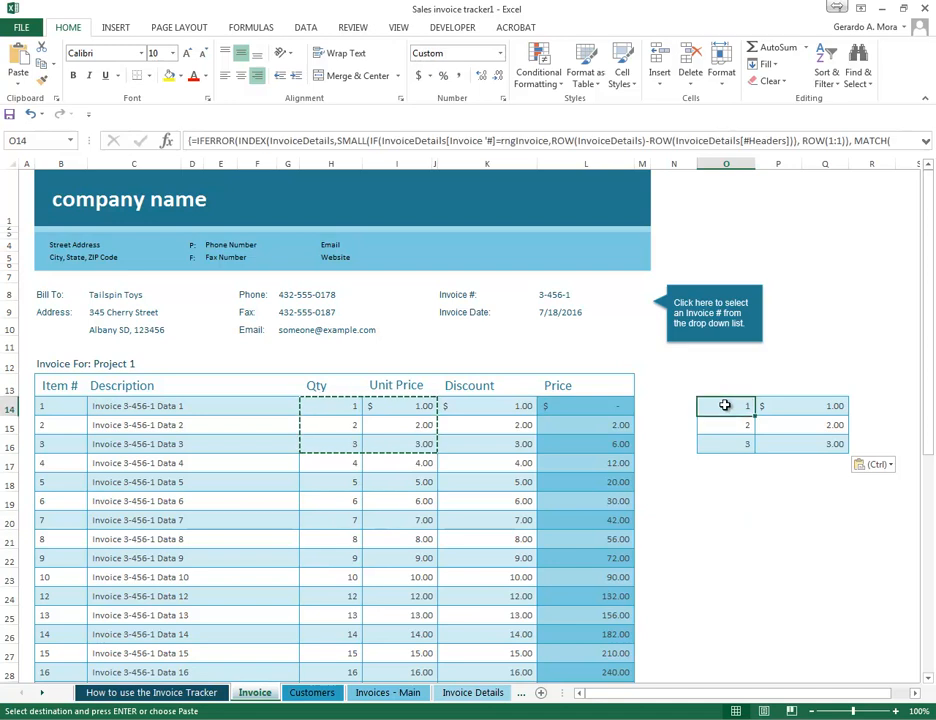
click(731, 423)
click(735, 443)
click(738, 478)
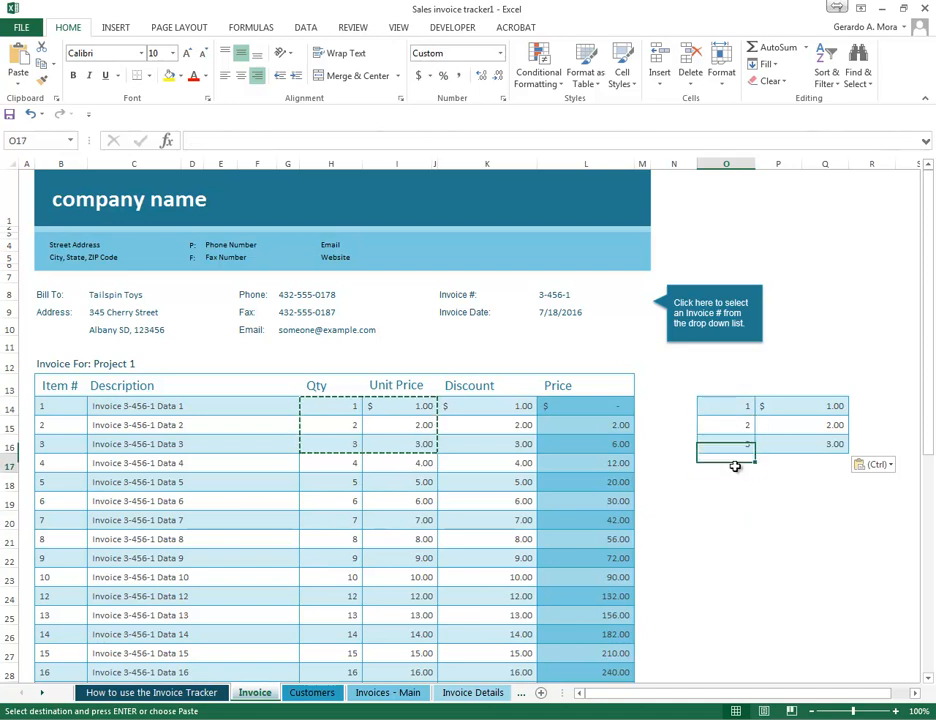
click(716, 380)
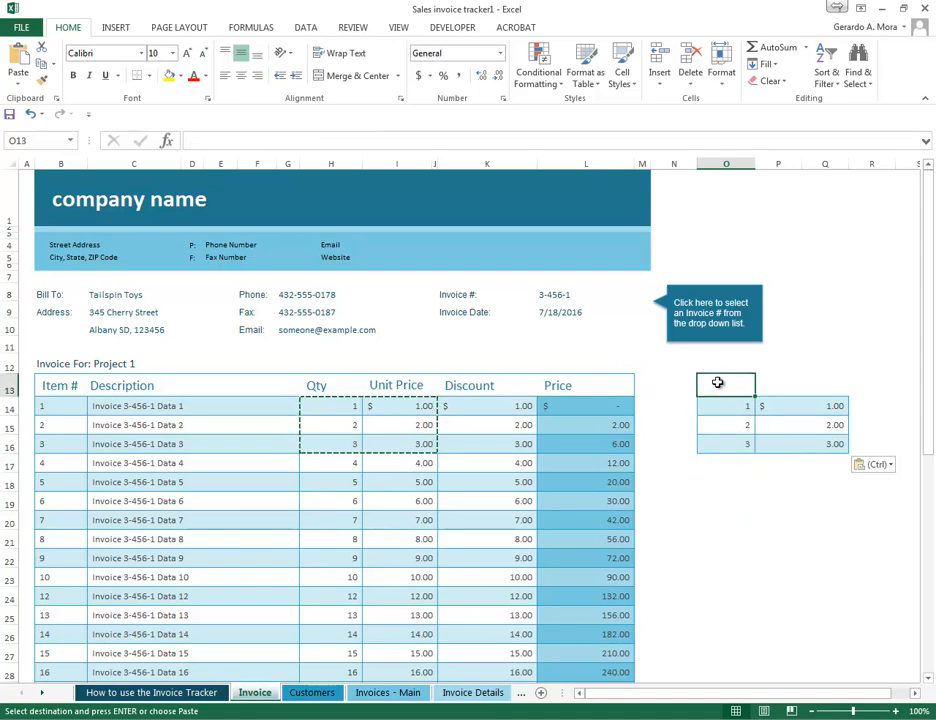
click(741, 420)
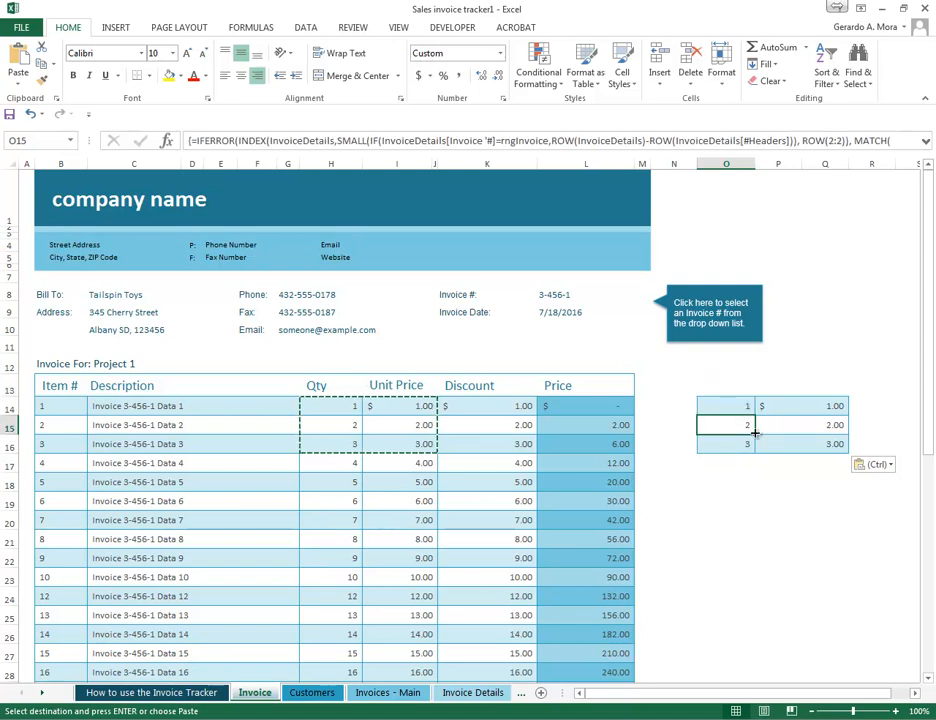
mouse_move(735, 406)
mouse_down()
mouse_move(815, 432)
mouse_move(816, 441)
mouse_up()
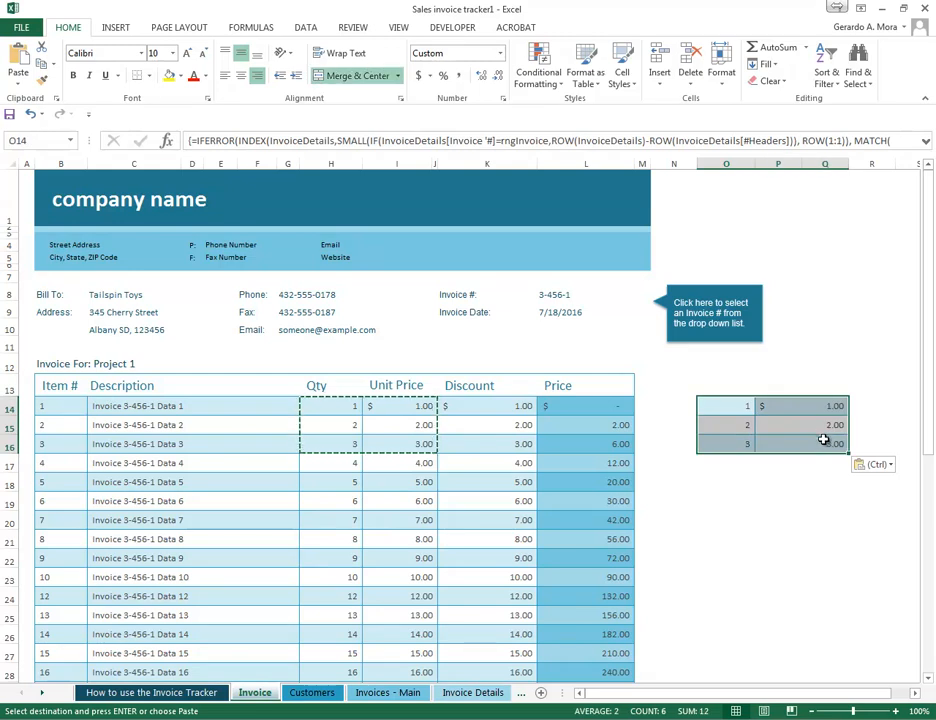
click(743, 409)
click(744, 427)
click(744, 447)
click(809, 408)
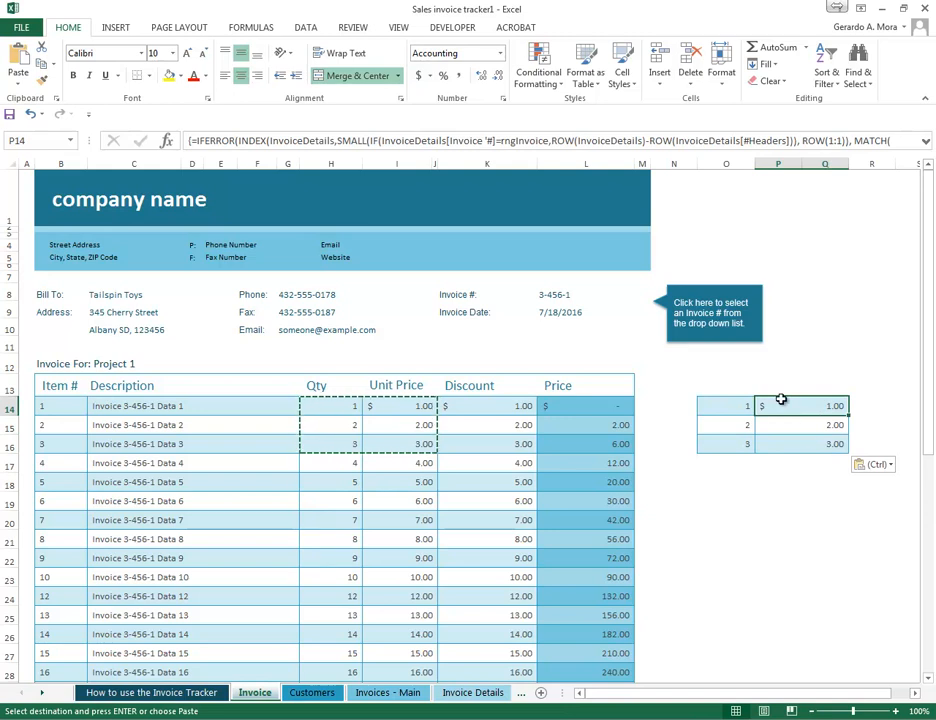
click(780, 425)
click(809, 446)
click(807, 406)
click(815, 426)
click(829, 446)
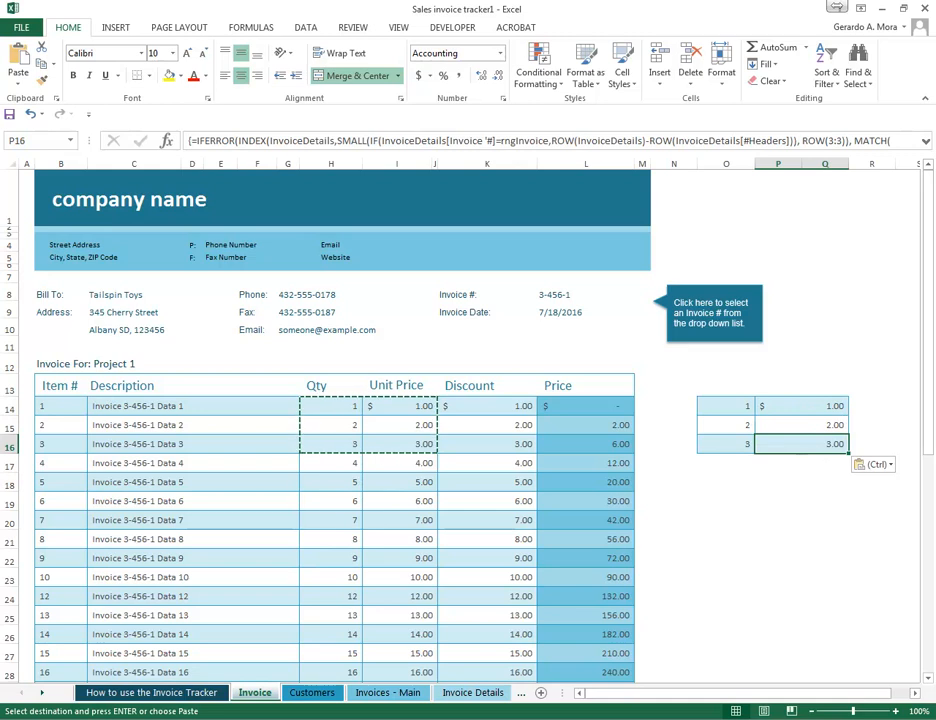
click(714, 481)
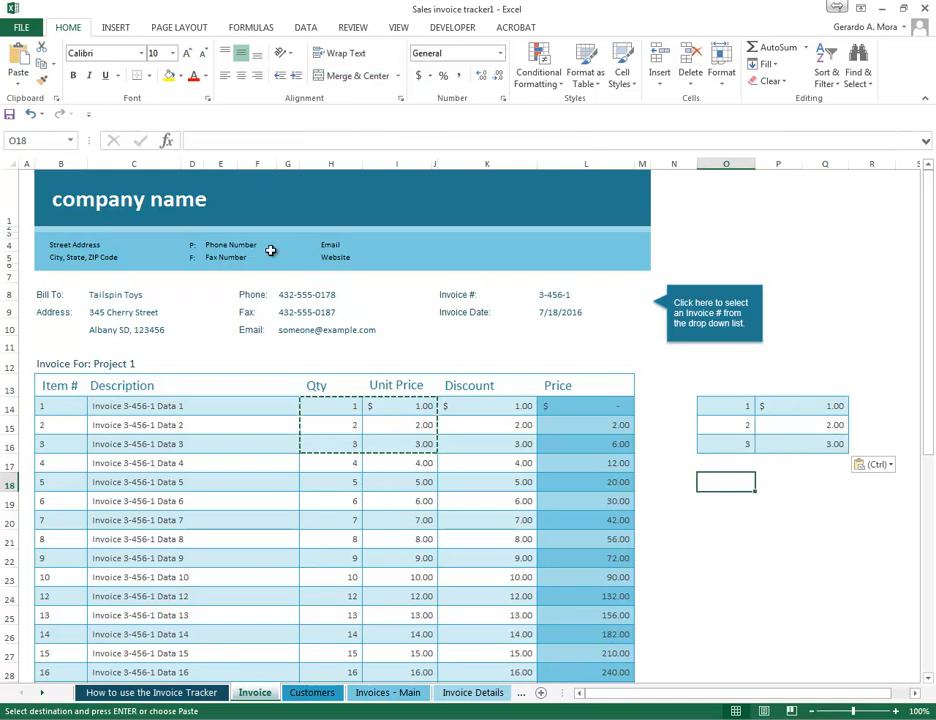
click(18, 76)
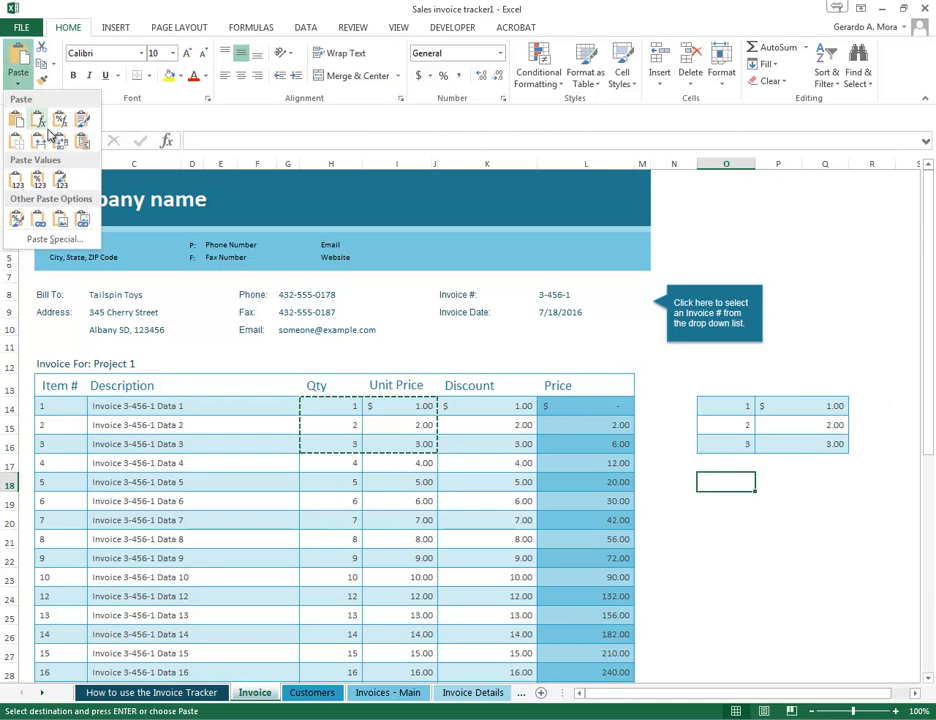
key(Escape)
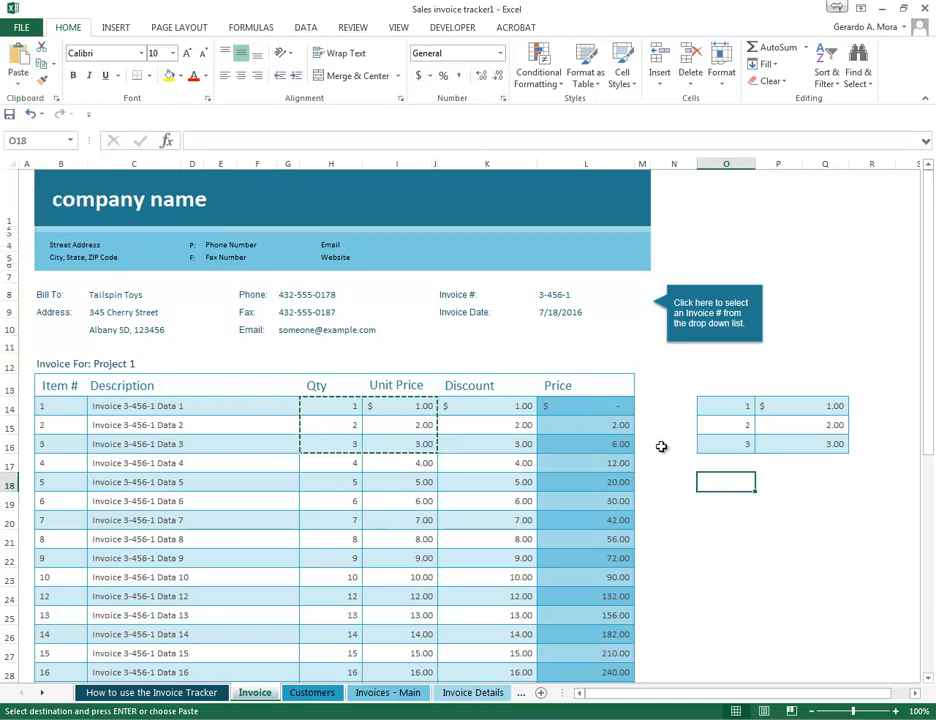
- Examine the formulas in the Qty and Unit Price cells of the invoice's first item rows
click(404, 412)
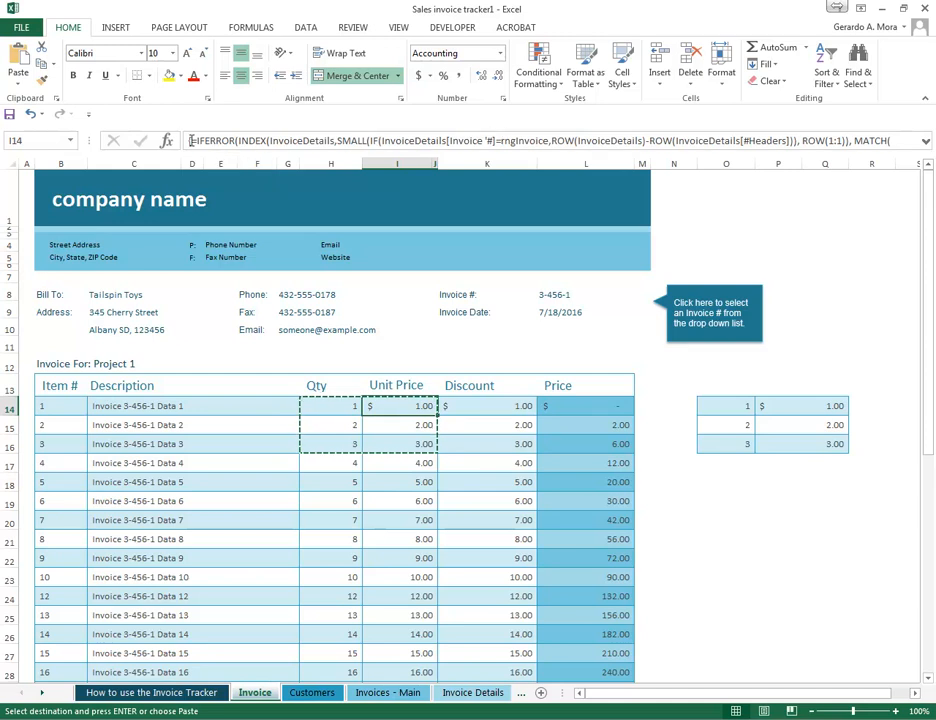
click(417, 420)
click(402, 408)
click(406, 422)
click(409, 408)
key(Left)
key(Left)
key(Left)
key(Left)
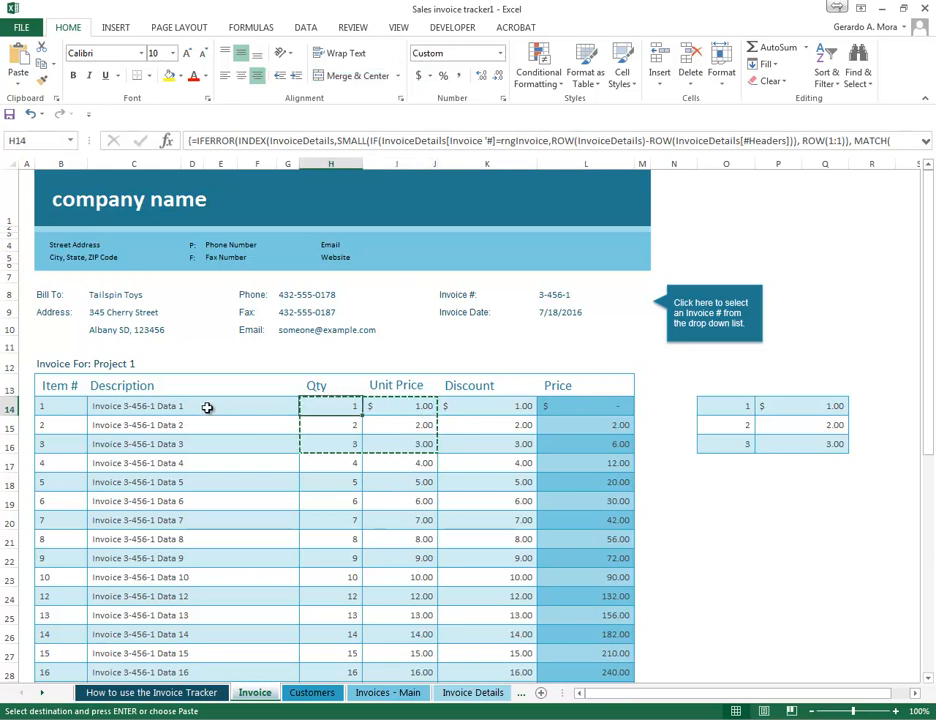
key(Right)
key(Right)
key(Right)
key(Right)
key(Right)
key(Right)
key(Down)
key(Down)
- Copy the first item's Unit Price cell I14 and paste only its formula into O18
click(424, 409)
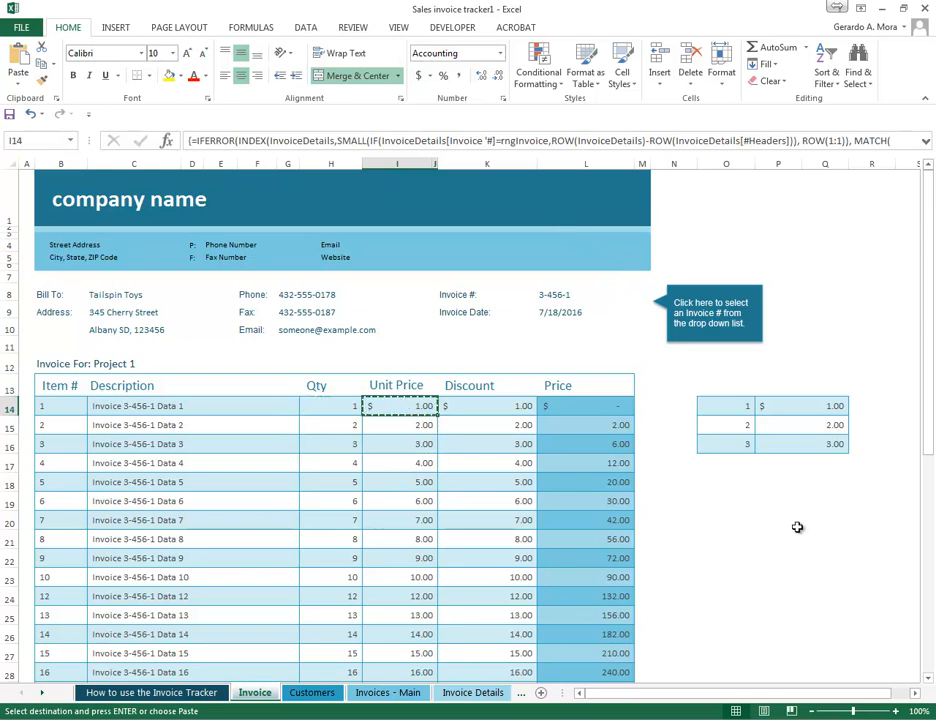
click(722, 485)
right_click(722, 485)
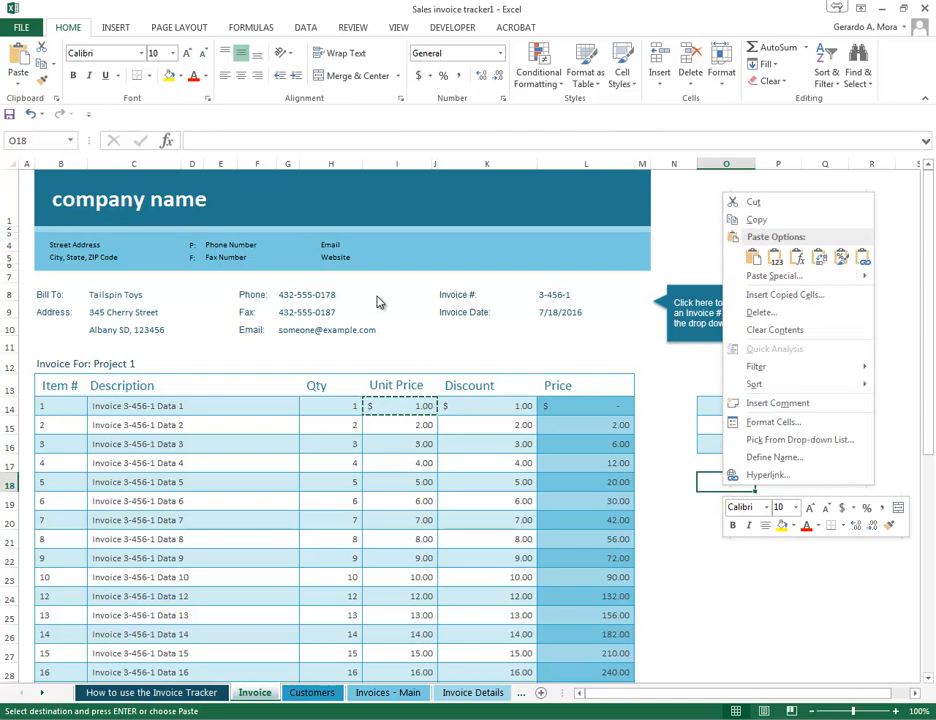
mouse_move(867, 278)
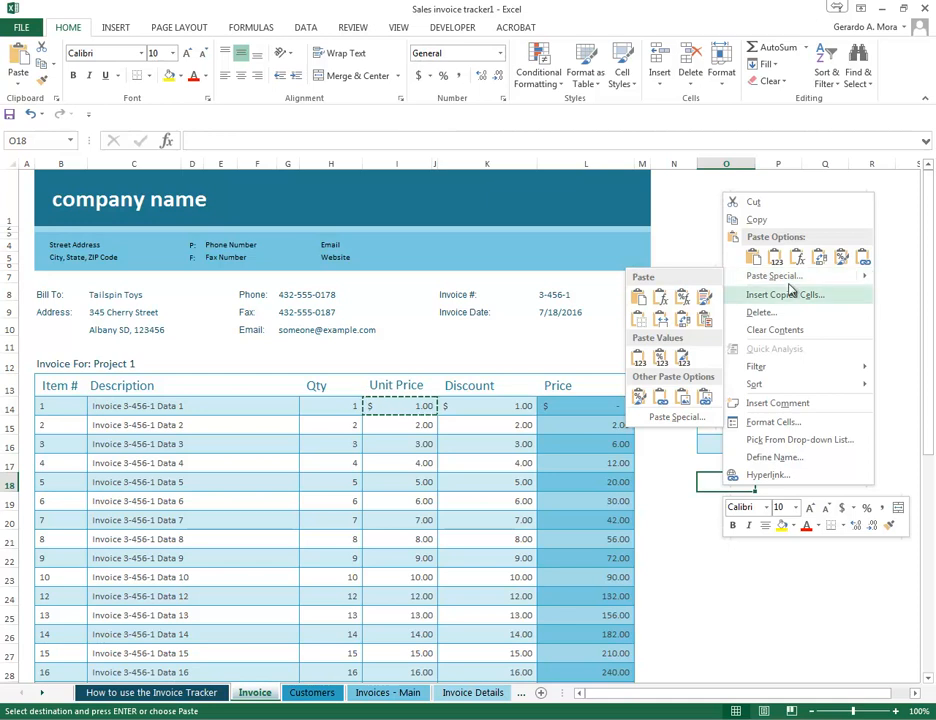
click(661, 299)
- Check the formula and number format of the pasted cell O18
click(727, 535)
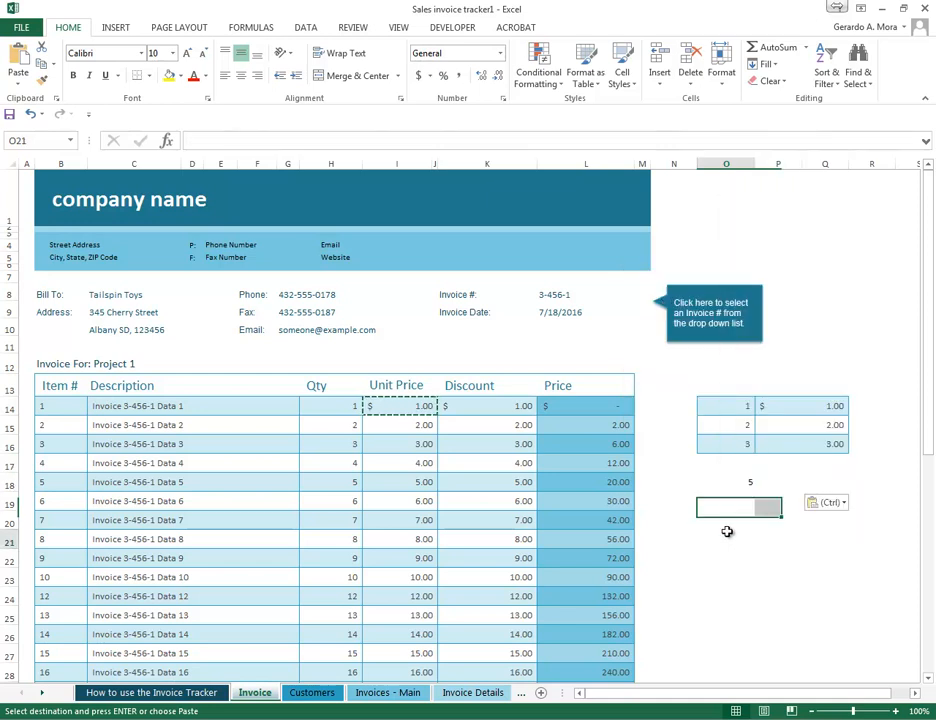
click(739, 483)
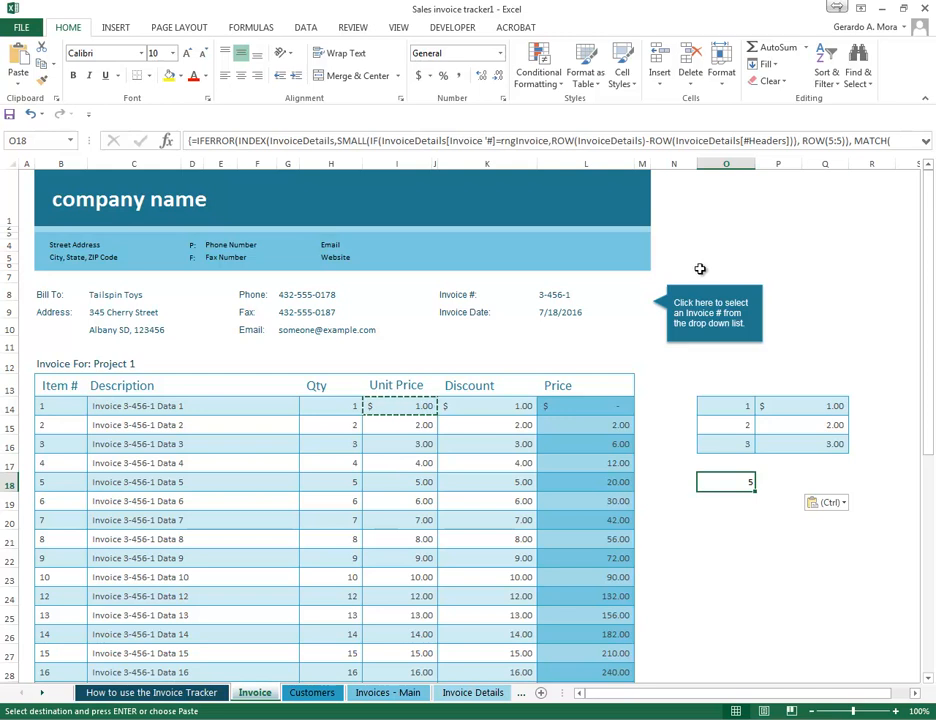
click(726, 502)
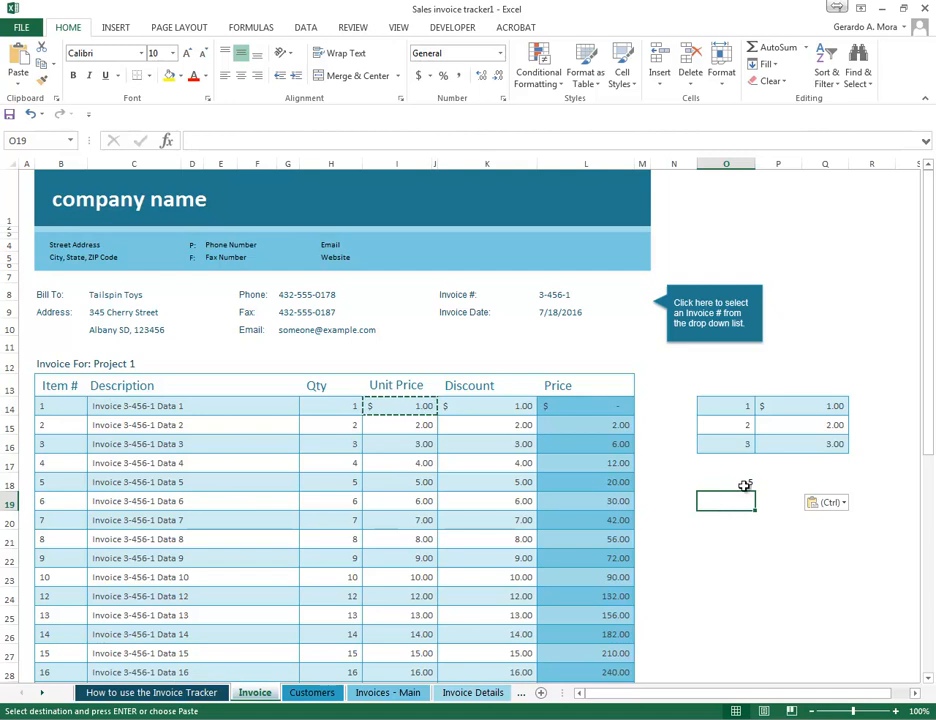
click(744, 480)
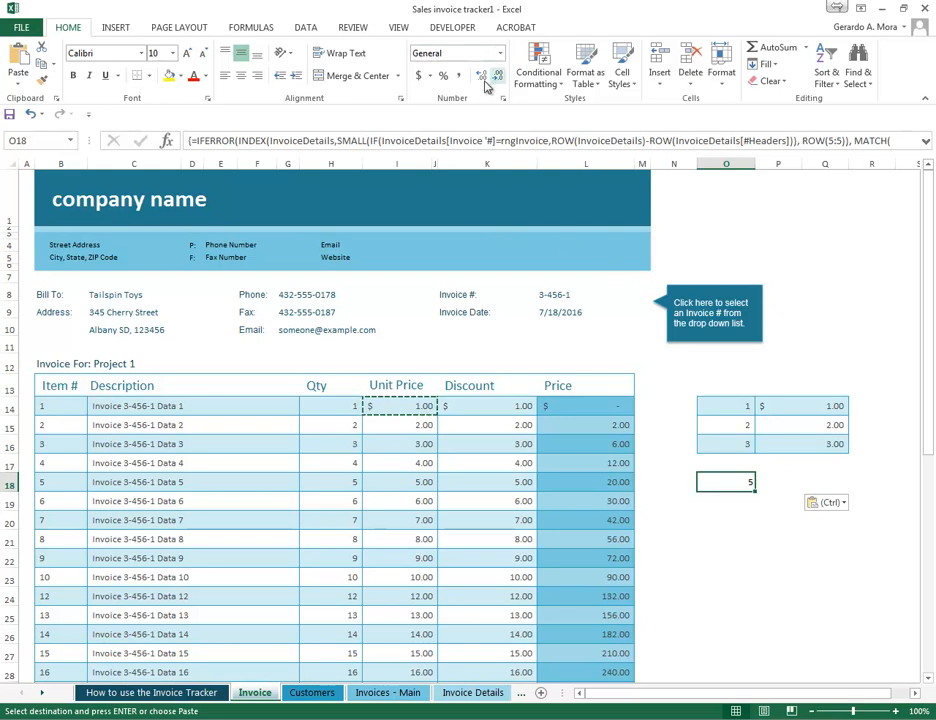
click(730, 516)
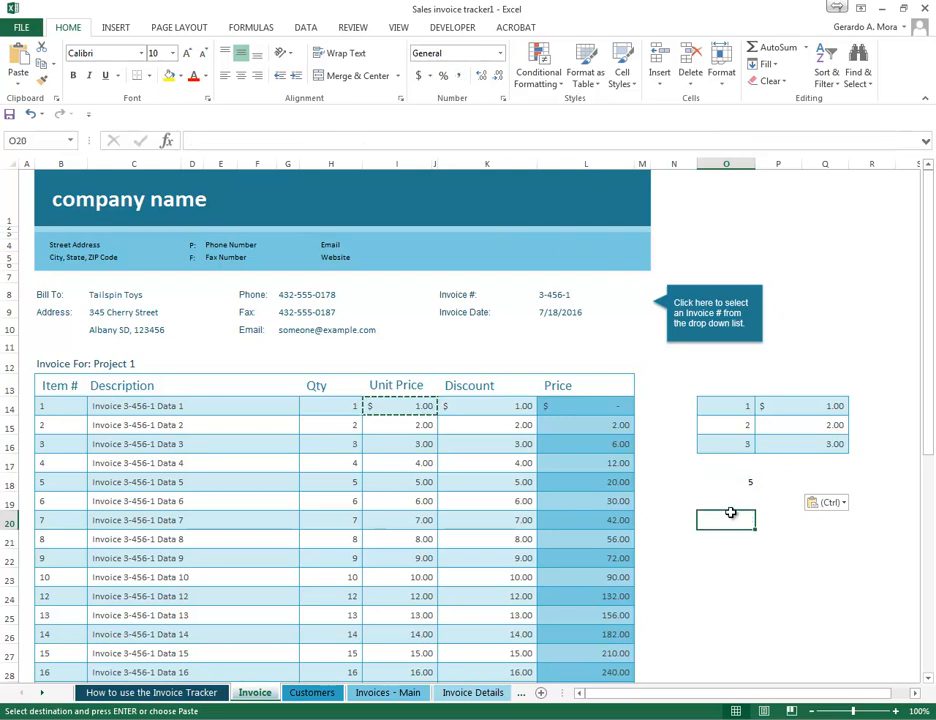
click(750, 484)
- Copy the second item's Unit Price cell I15 and paste its formula and number formatting into O19
click(404, 424)
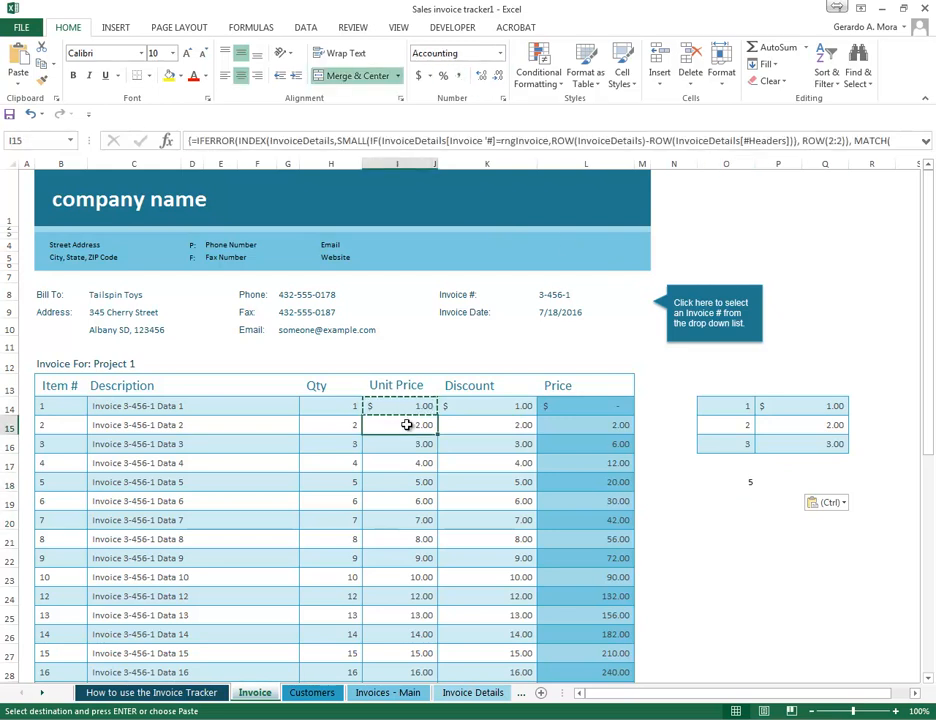
key(ctrl)
key(Right)
click(424, 421)
click(729, 504)
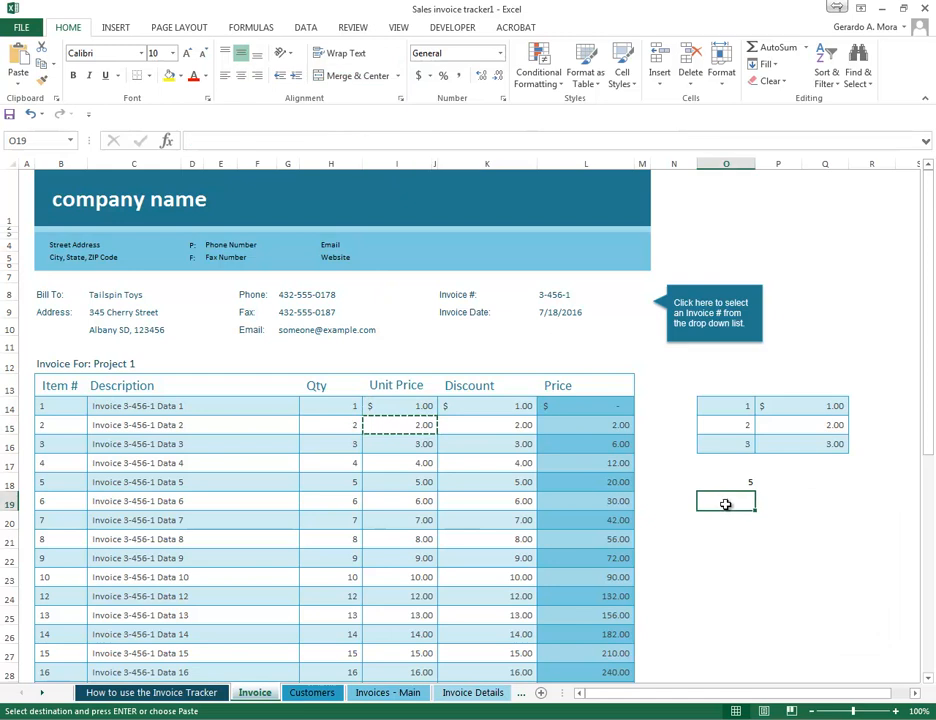
right_click(730, 504)
mouse_move(870, 294)
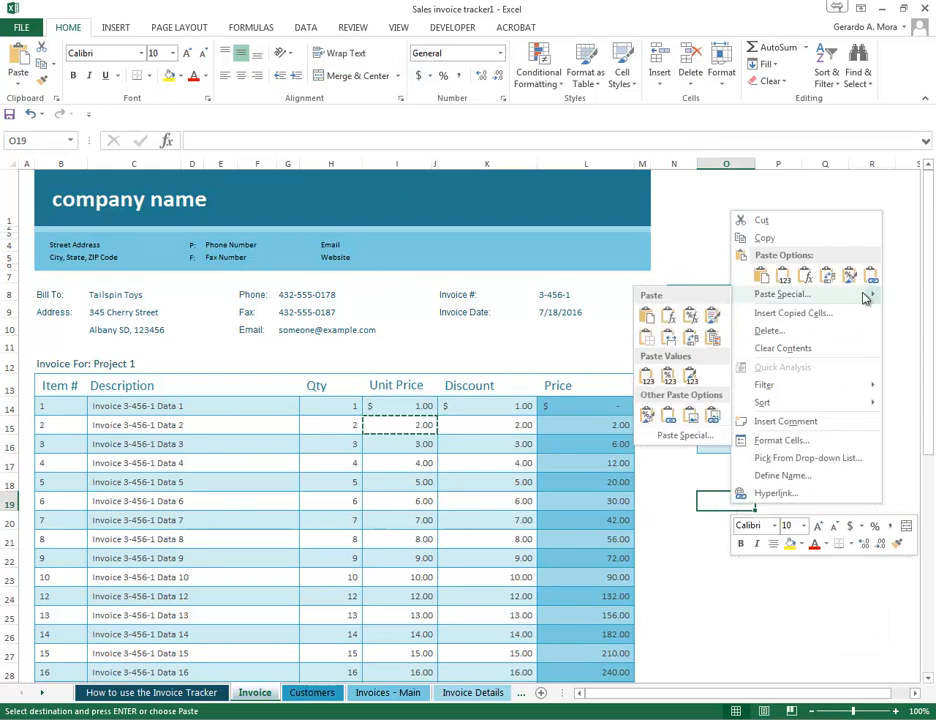
click(695, 318)
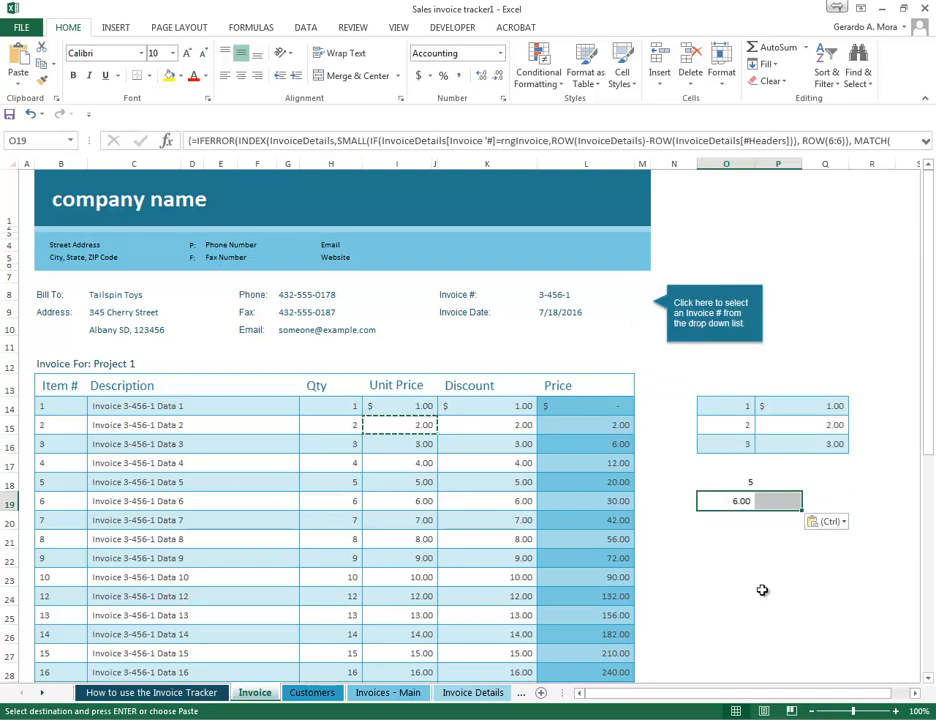
- Compare the formulas and number formats of the pasted cells O18 and O19
click(747, 521)
click(741, 502)
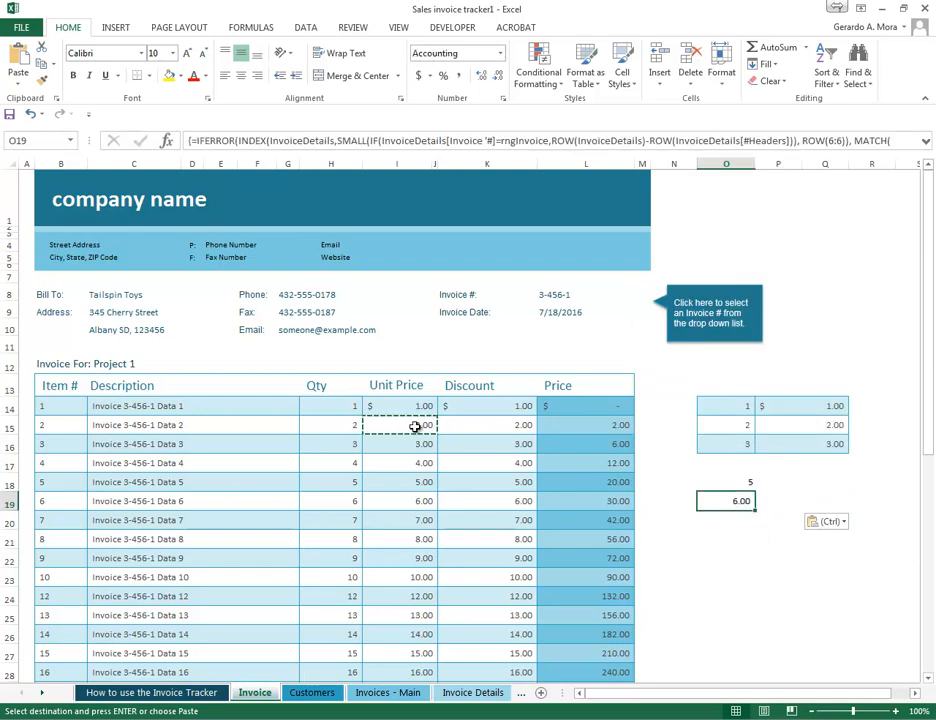
click(741, 520)
click(741, 501)
click(740, 482)
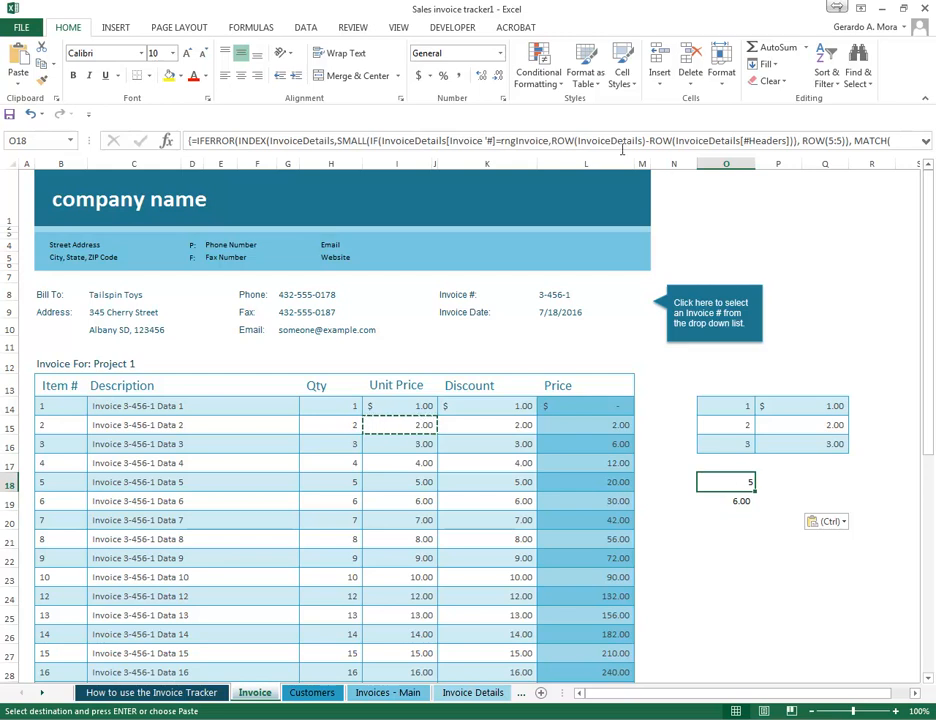
click(737, 499)
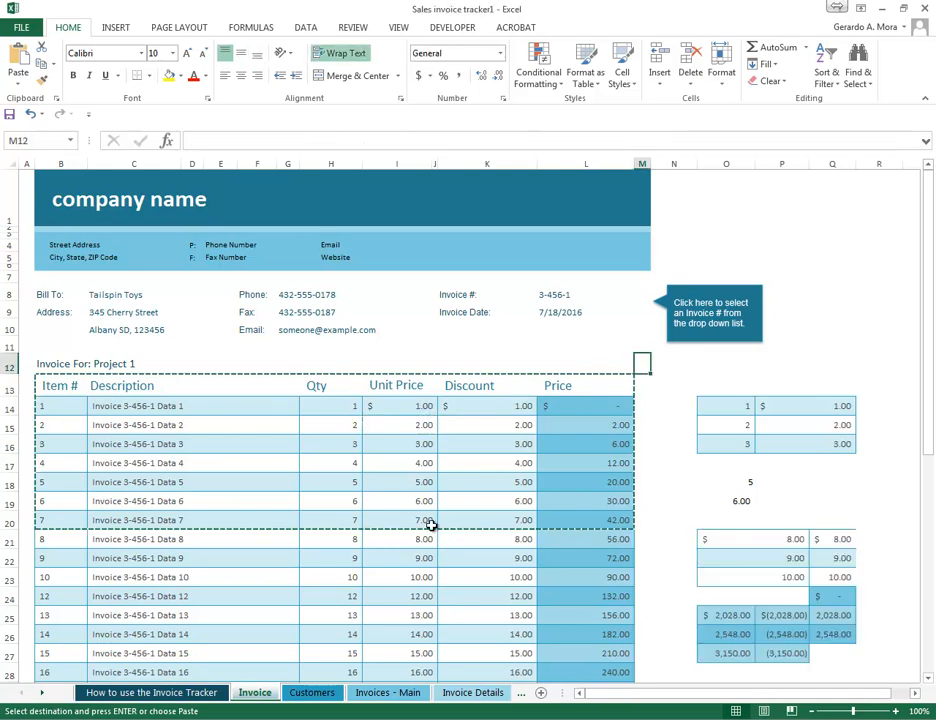
- Delete columns O through R to remove all the pasted blocks beside the invoice
drag(391, 406, 547, 439)
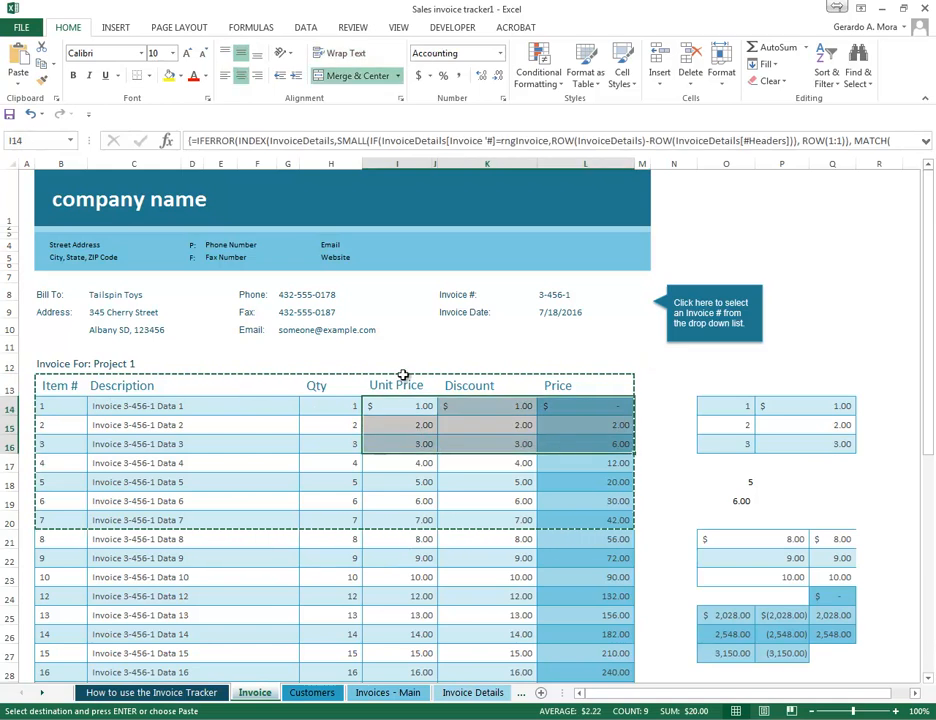
key(ctrl+c)
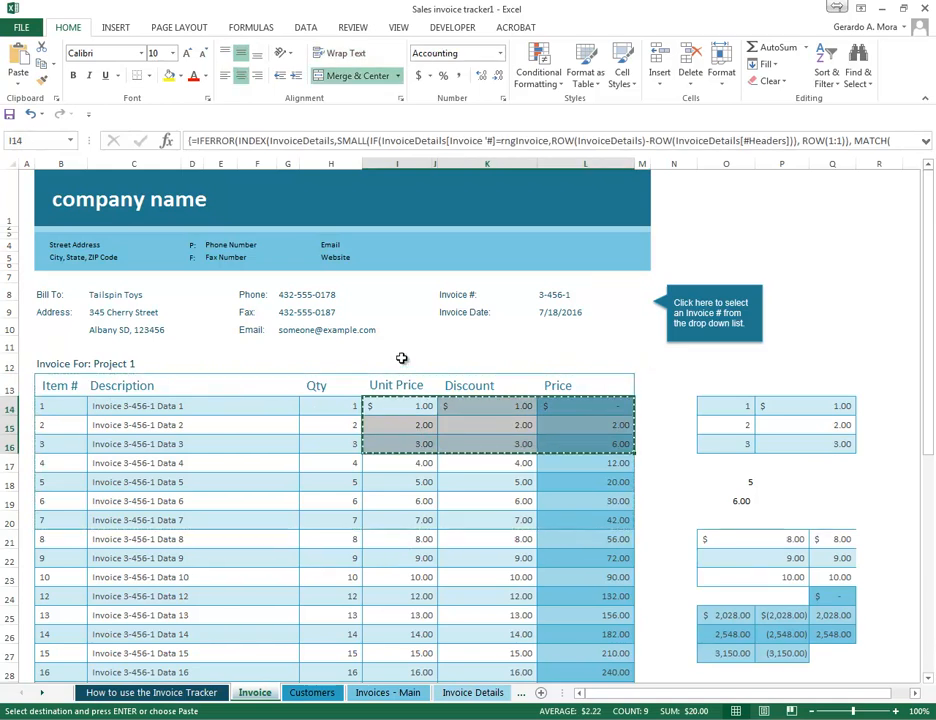
drag(726, 163, 863, 161)
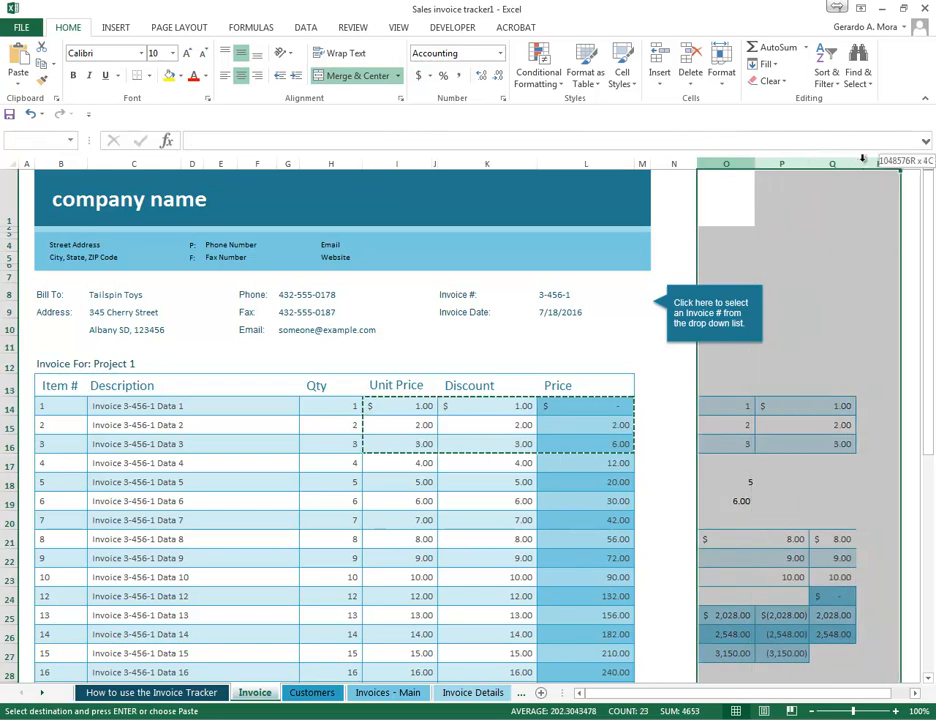
right_click(847, 163)
click(779, 290)
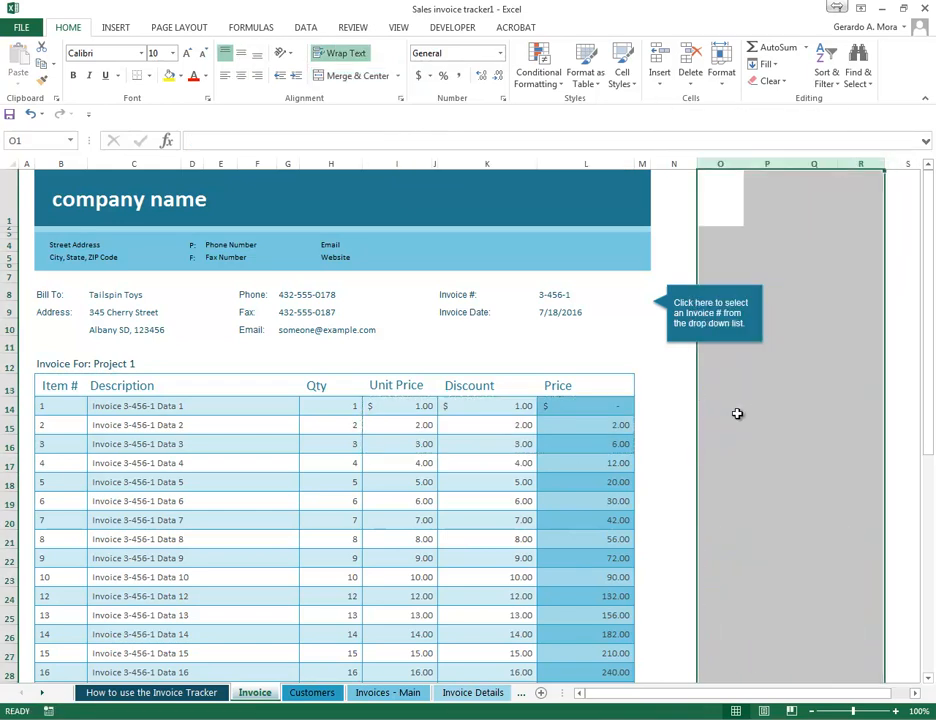
- Copy the Qty and Unit Price cells of the first three items and paste them at O14 with Keep Source Formatting
click(720, 420)
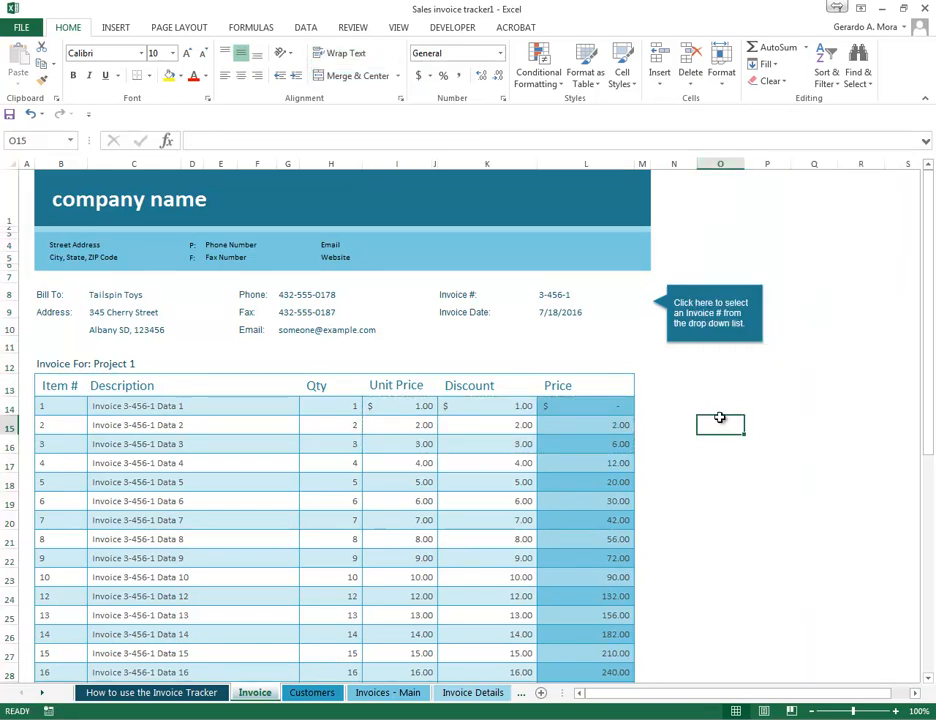
right_click(720, 420)
key(Escape)
drag(333, 409, 418, 445)
key(ctrl+c)
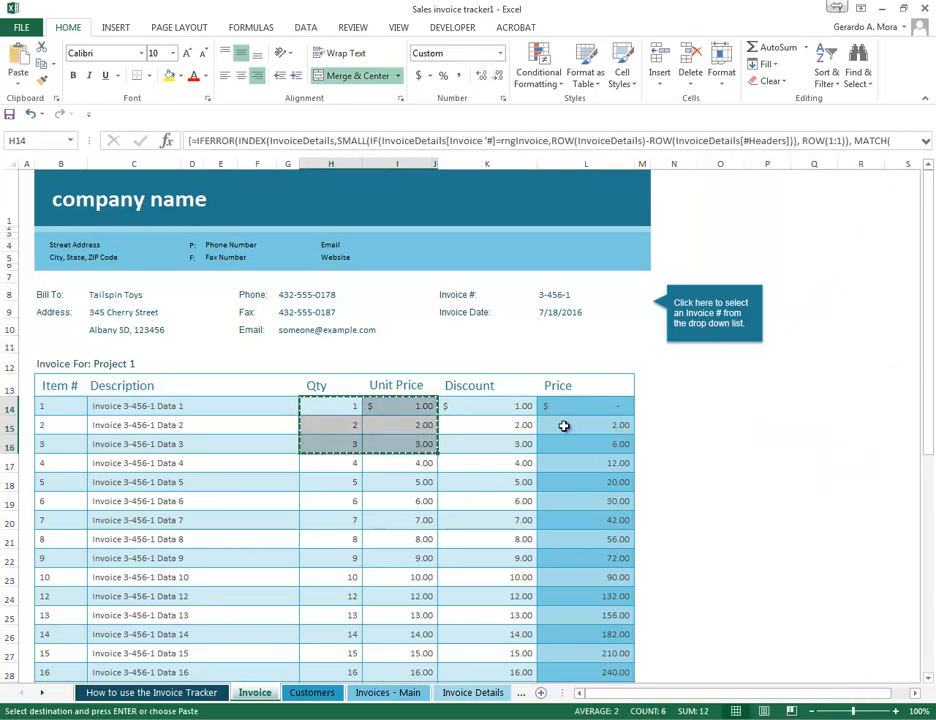
click(712, 403)
right_click(716, 404)
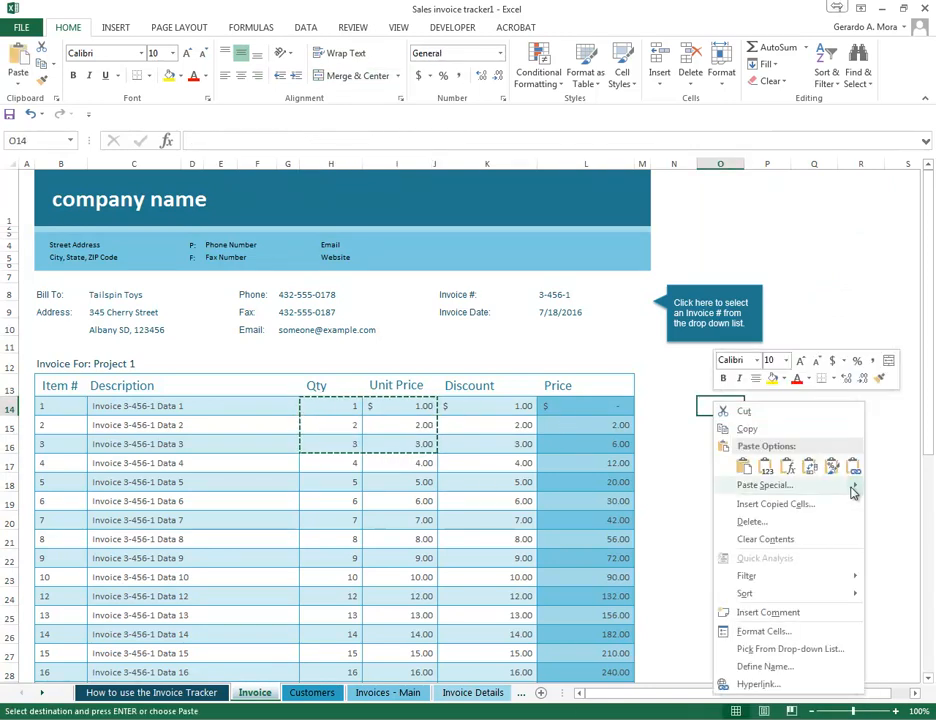
mouse_move(850, 492)
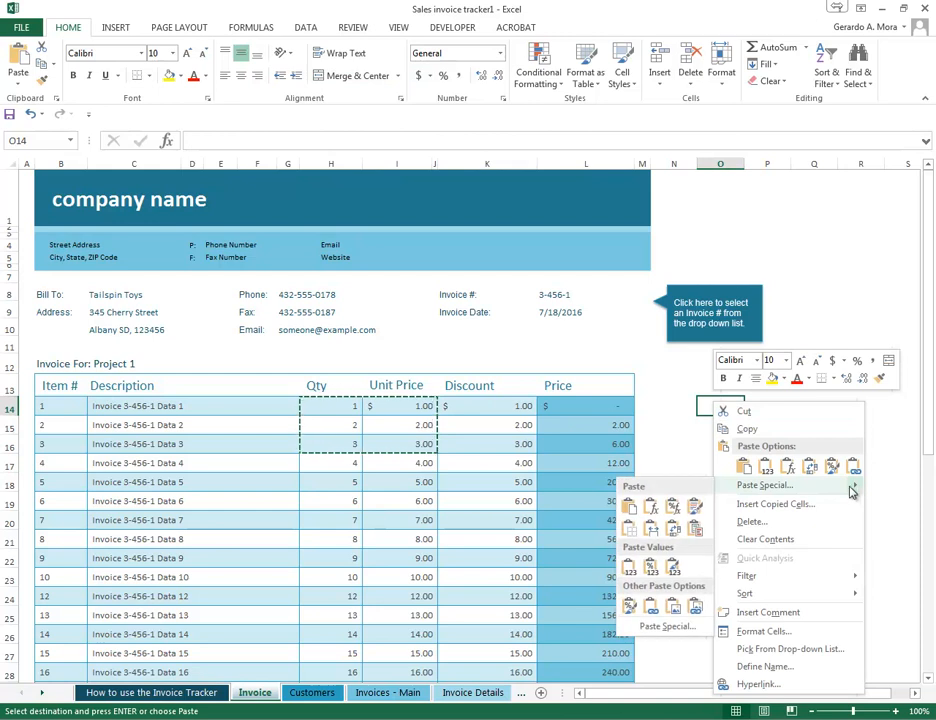
click(697, 510)
click(779, 499)
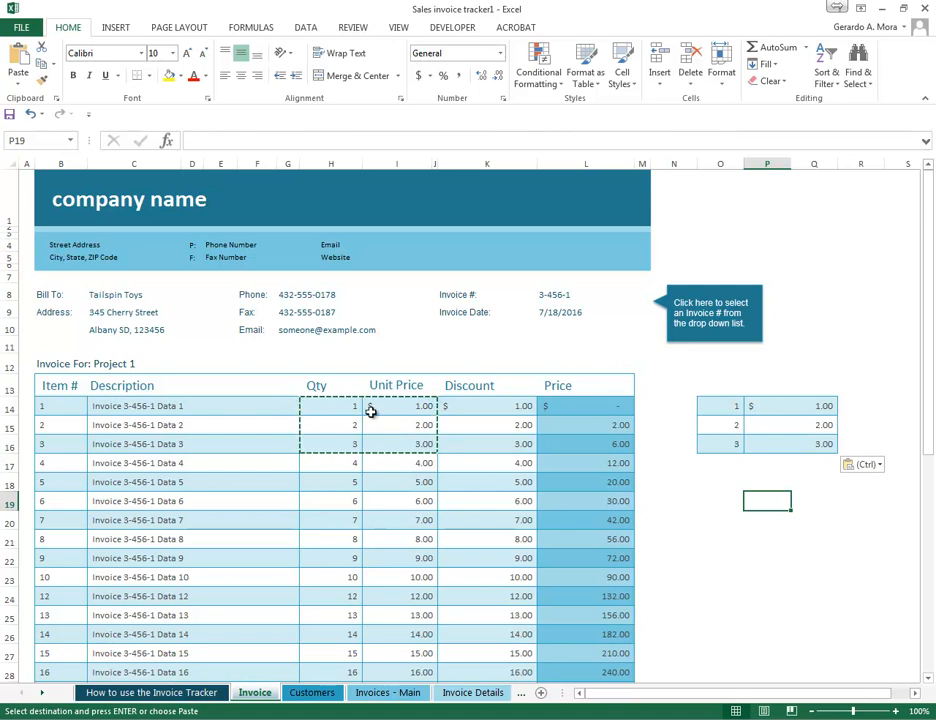
- Copy the Qty and Unit Price cells of the first three items again and paste them at O18 with No Borders
right_click(727, 501)
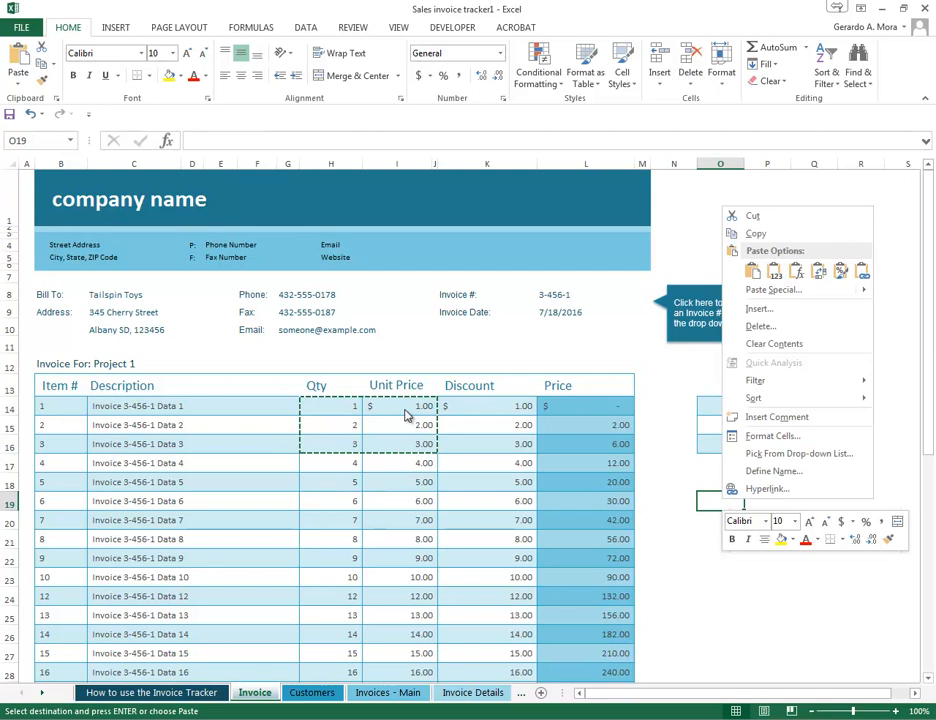
key(Escape)
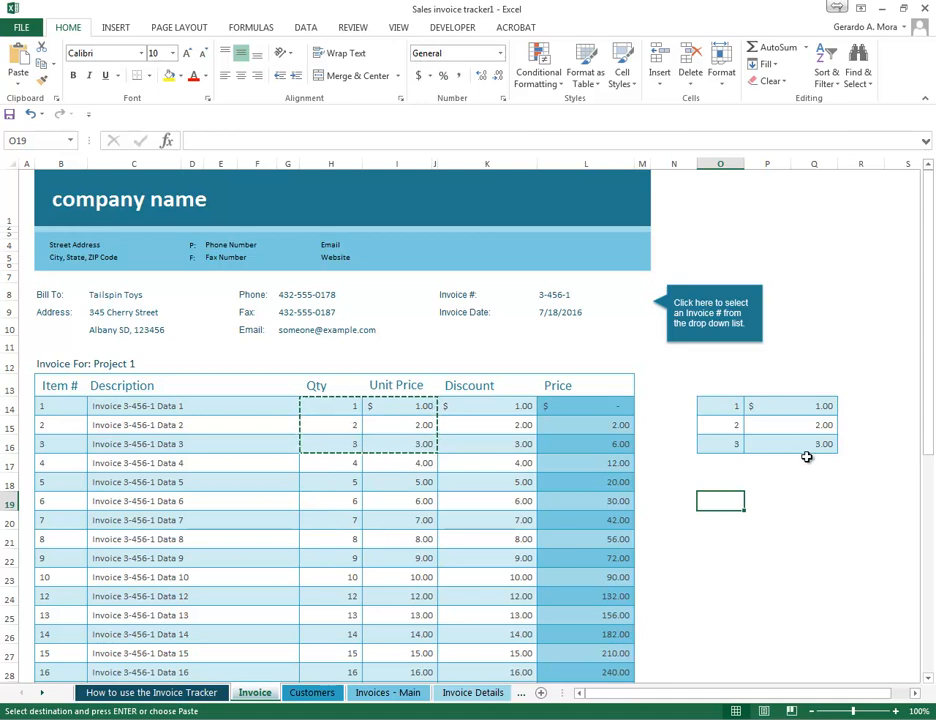
click(395, 406)
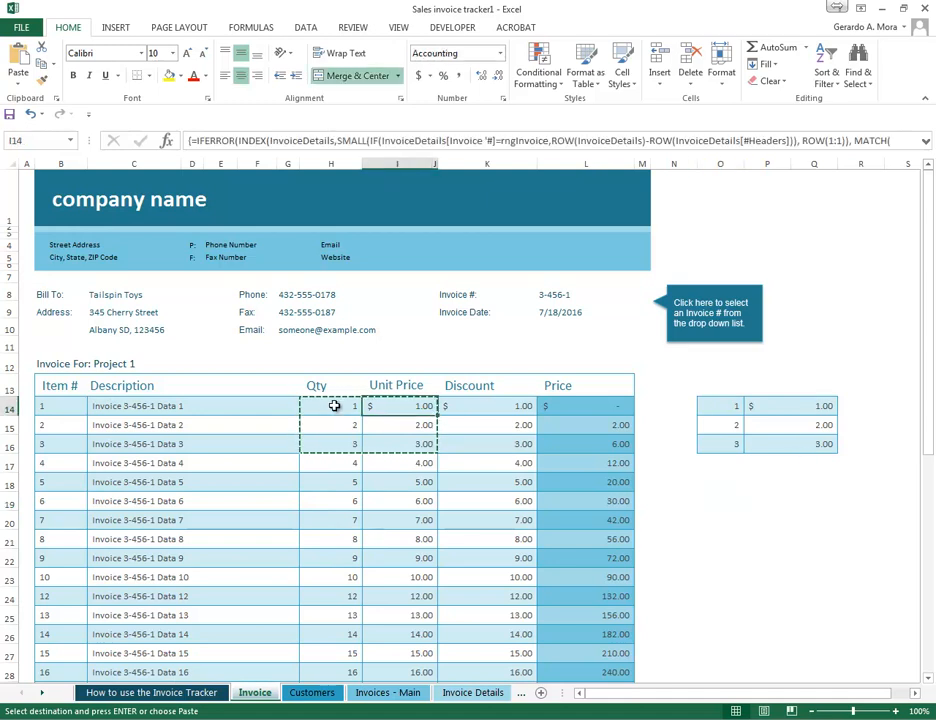
drag(332, 406, 399, 449)
right_click(395, 416)
click(420, 447)
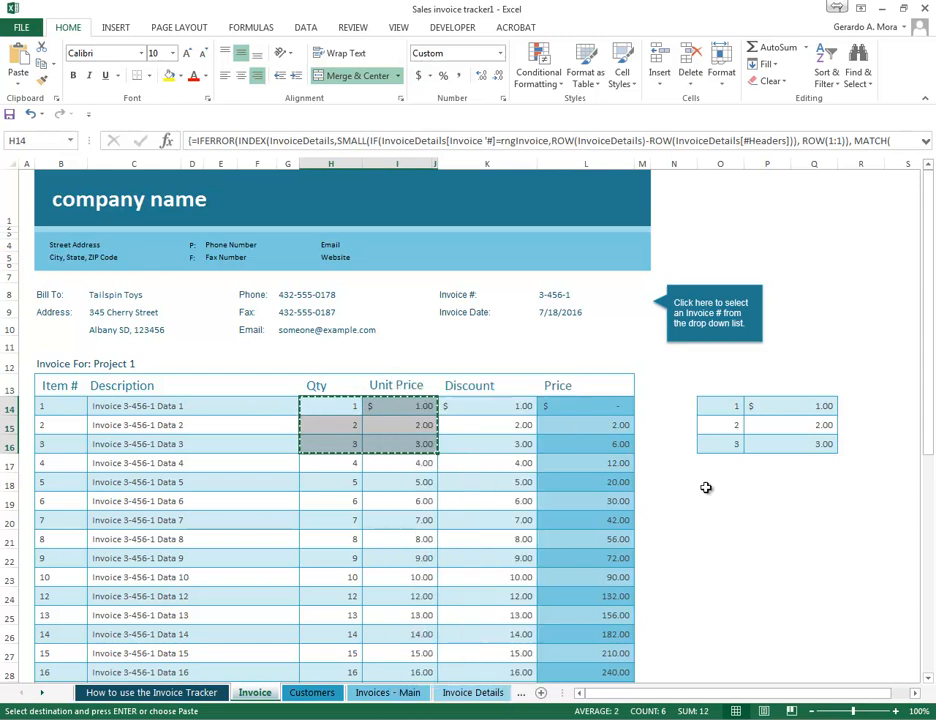
click(721, 483)
right_click(730, 487)
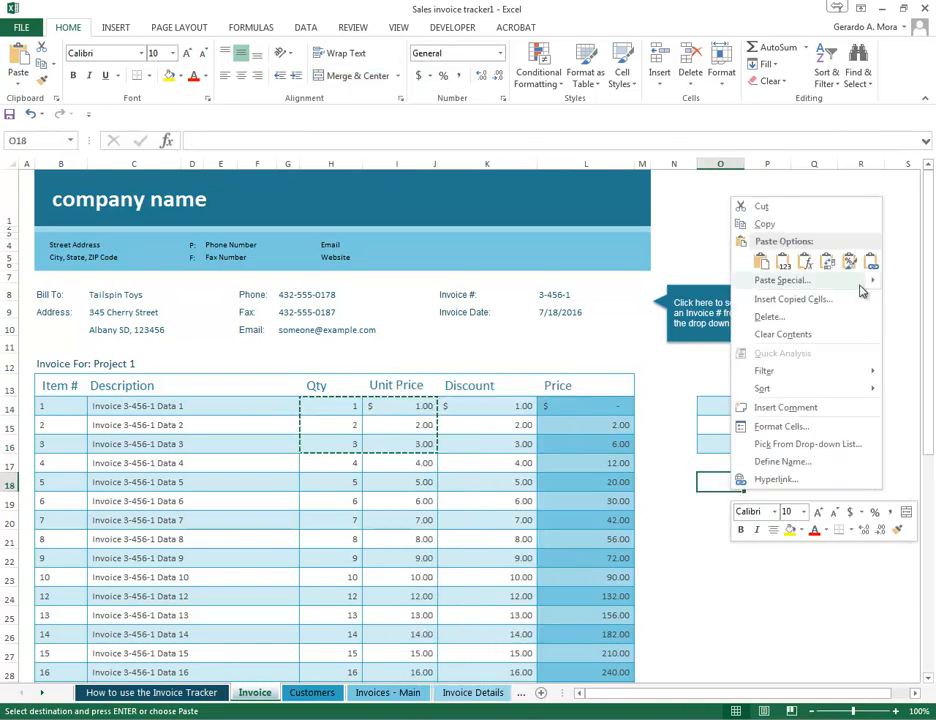
mouse_move(875, 280)
click(649, 326)
drag(722, 630, 785, 630)
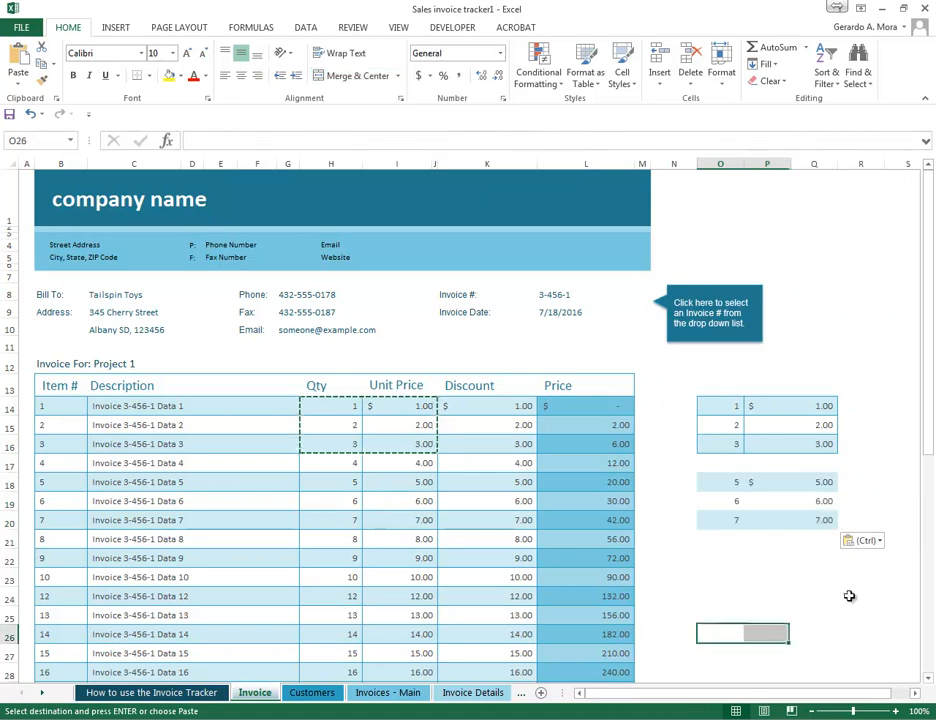
- Copy the Qty, Unit Price and Discount cells of the first three items, paste them at O23 and compare the column widths with the source
click(878, 443)
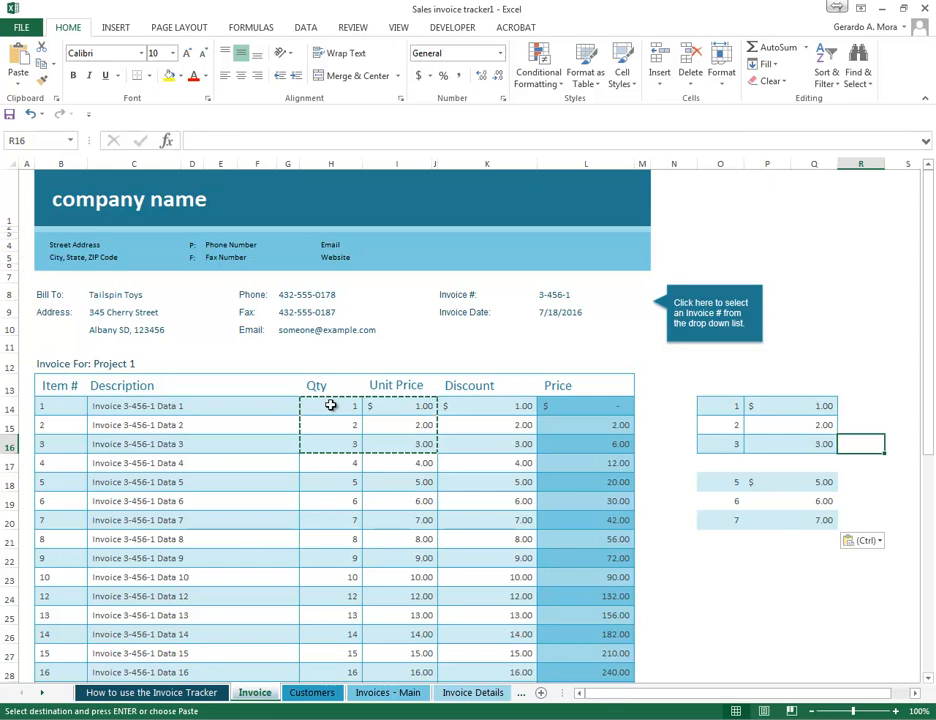
drag(325, 405, 432, 444)
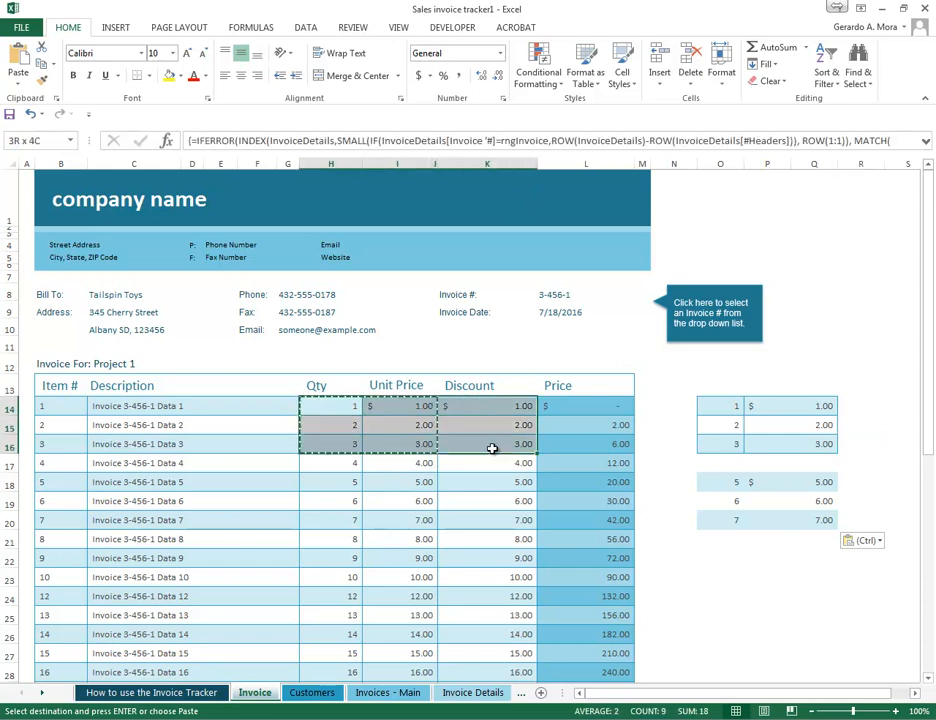
right_click(480, 424)
click(499, 430)
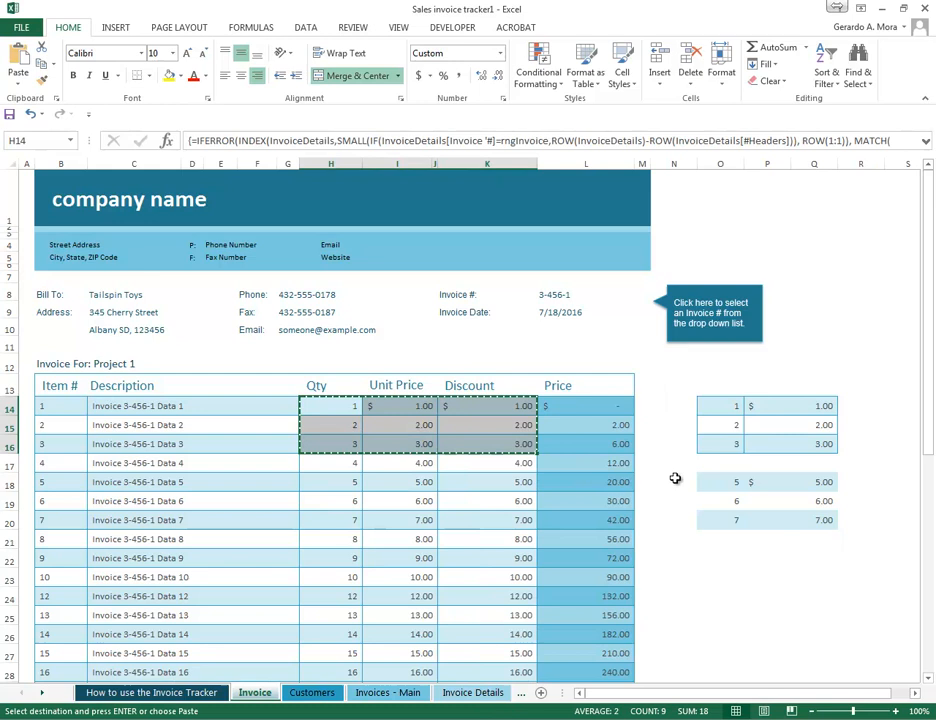
click(714, 569)
right_click(738, 575)
click(758, 330)
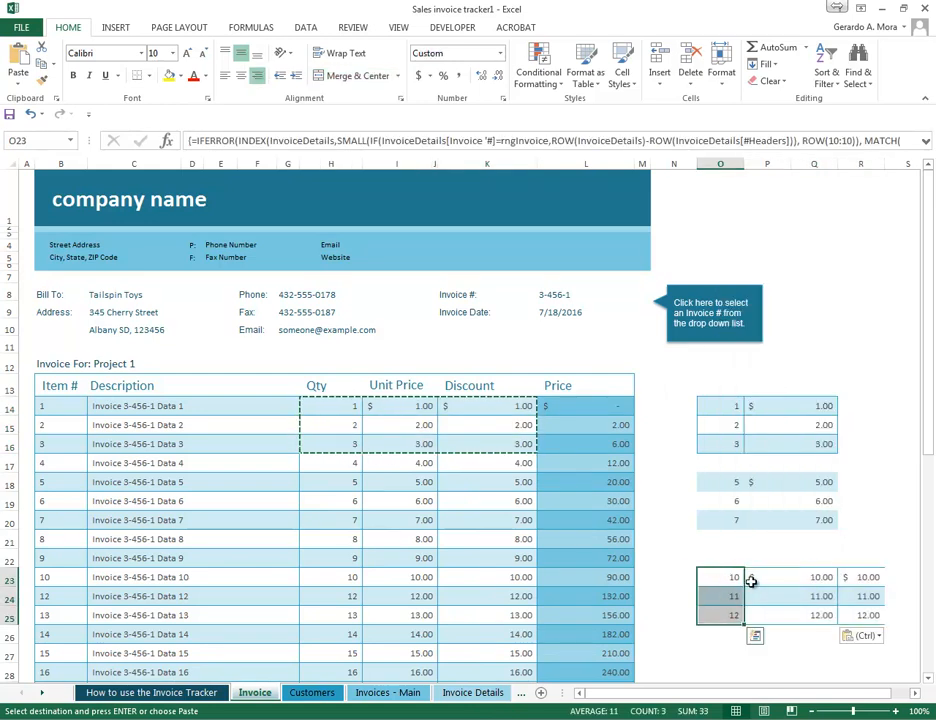
drag(794, 577, 794, 617)
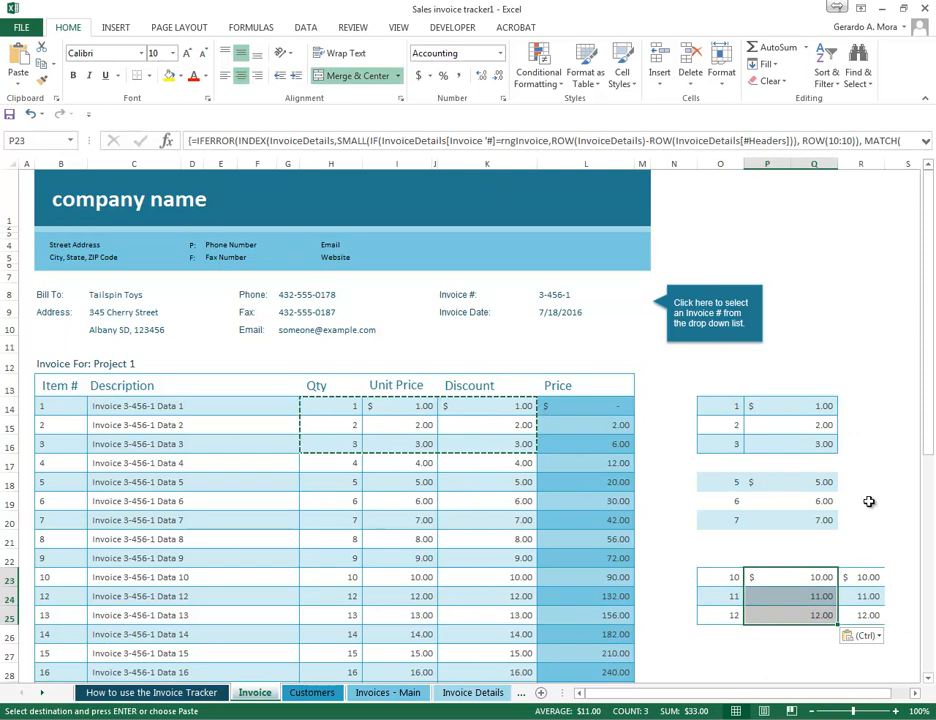
drag(514, 405, 516, 446)
drag(867, 582, 869, 614)
- Paste the copied Qty, Unit Price and Discount cells at O27 with Keep Source Column Widths and compare the block with the source
scroll(863, 528, down, 2)
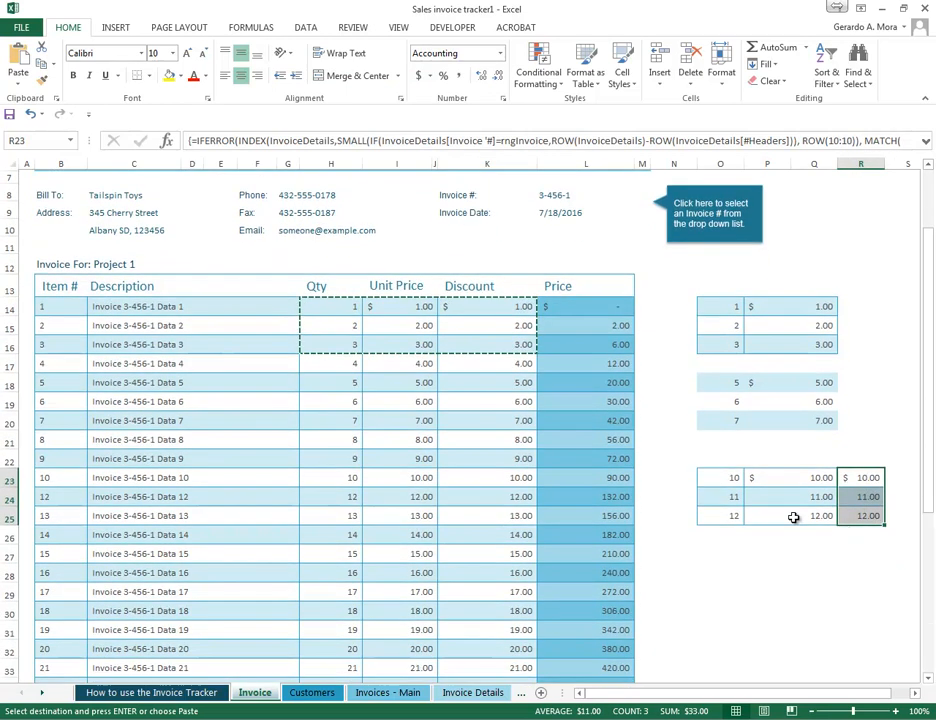
click(712, 556)
right_click(714, 556)
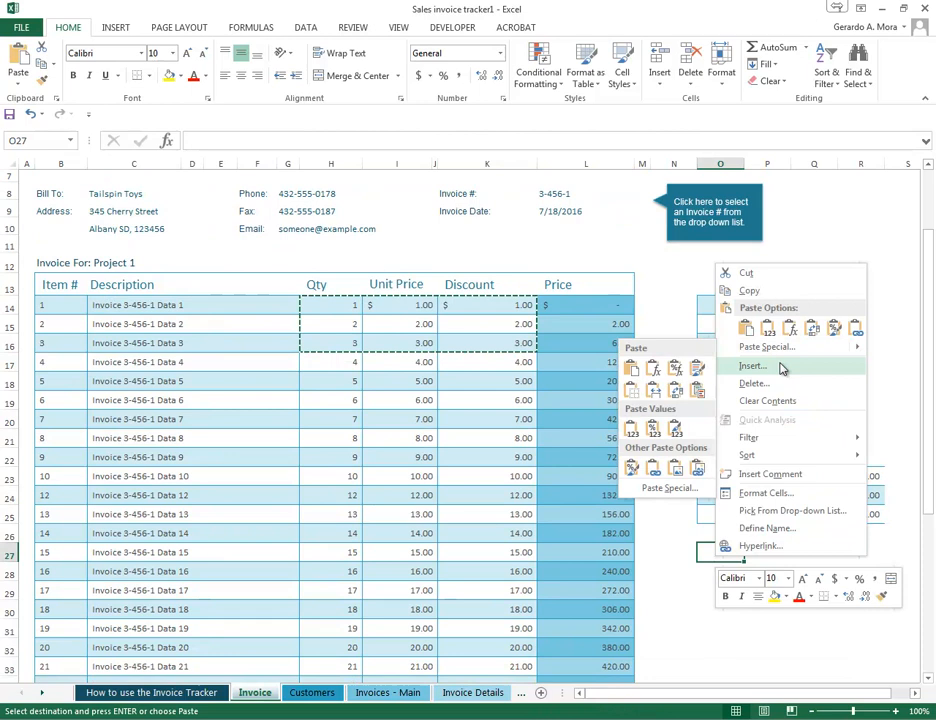
click(653, 390)
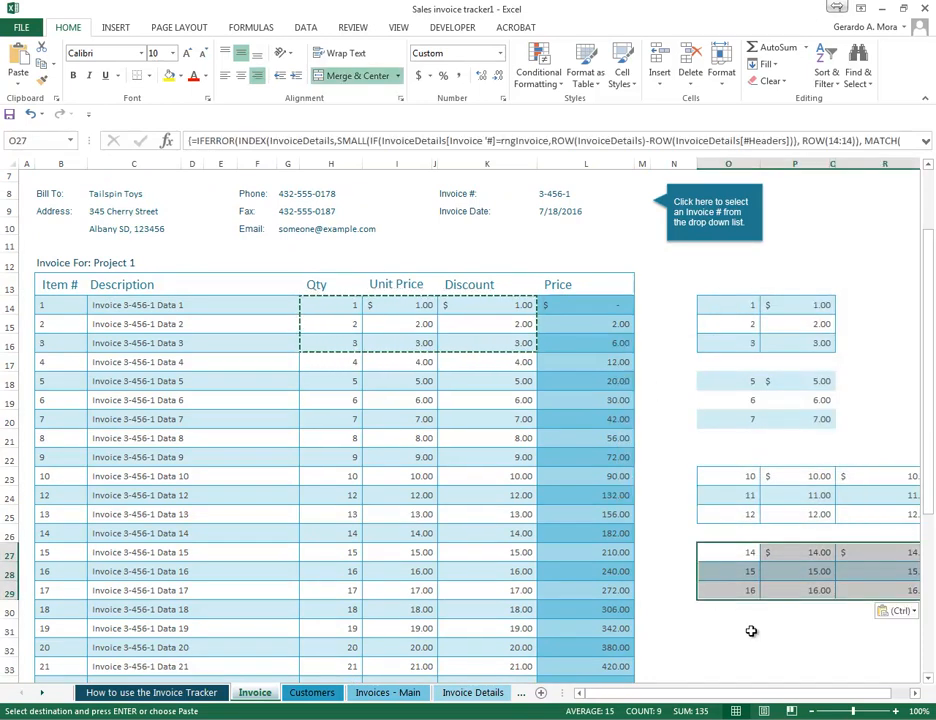
drag(778, 692, 815, 696)
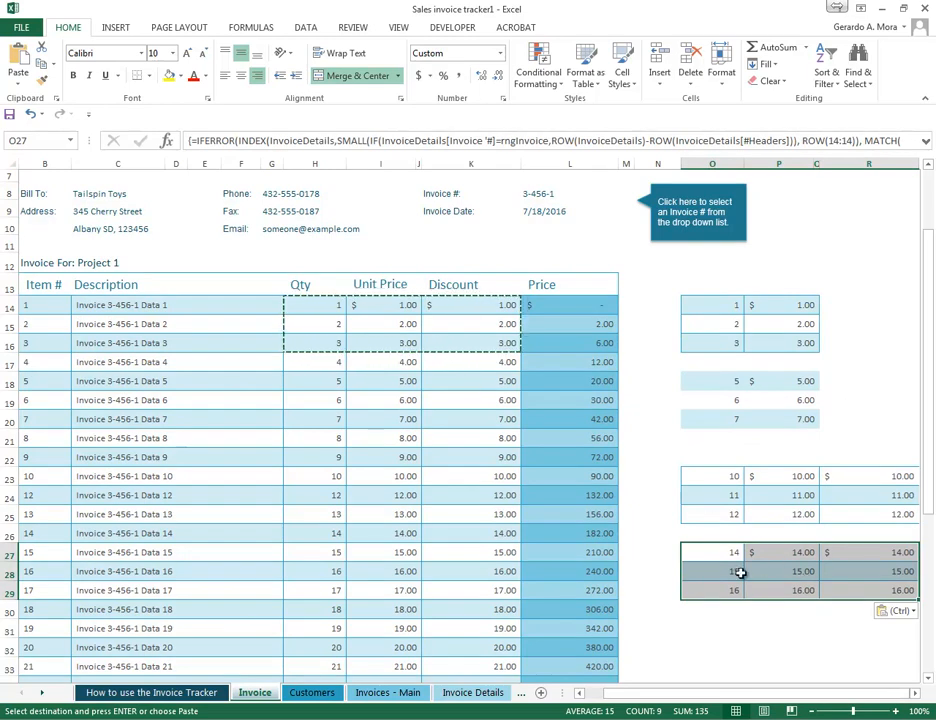
click(808, 558)
drag(731, 552, 873, 599)
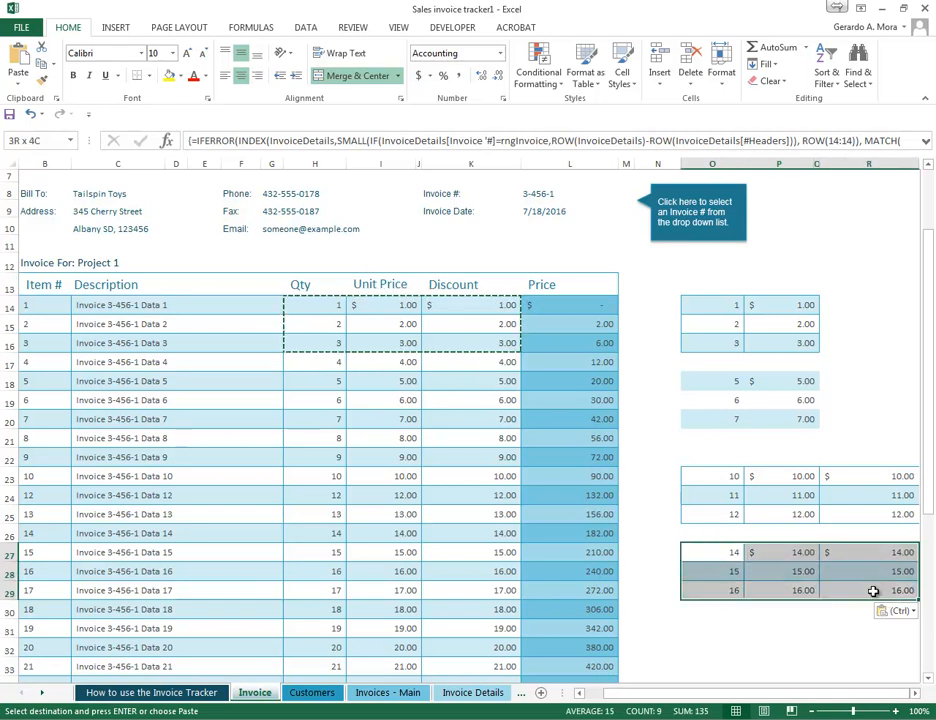
drag(329, 306, 479, 344)
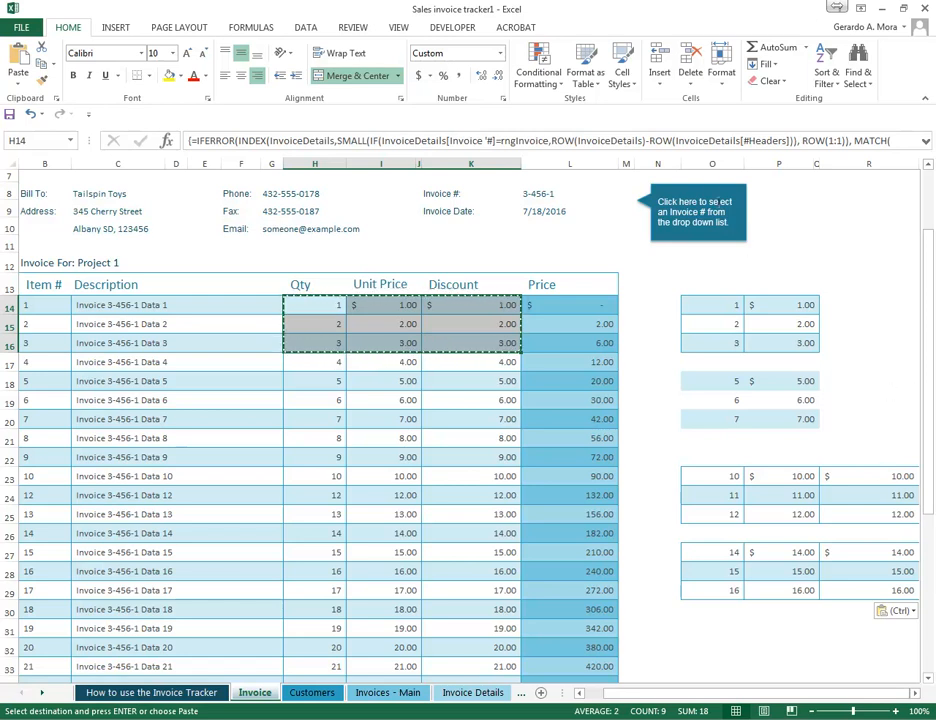
- Delete columns O through R to clear the pasted blocks beside the invoice
drag(708, 161, 872, 163)
right_click(690, 165)
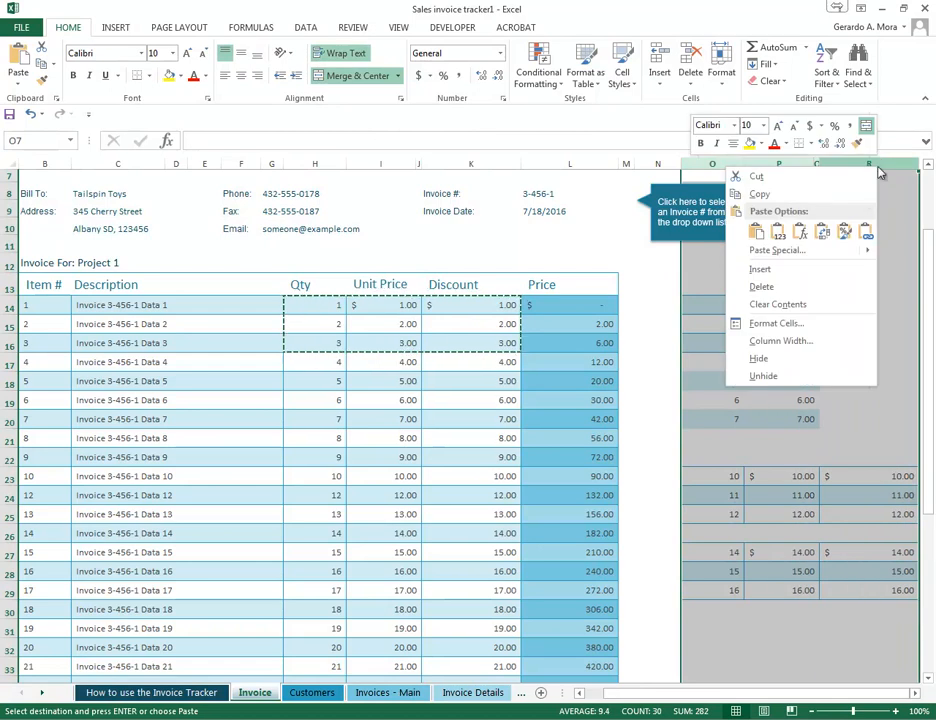
click(794, 305)
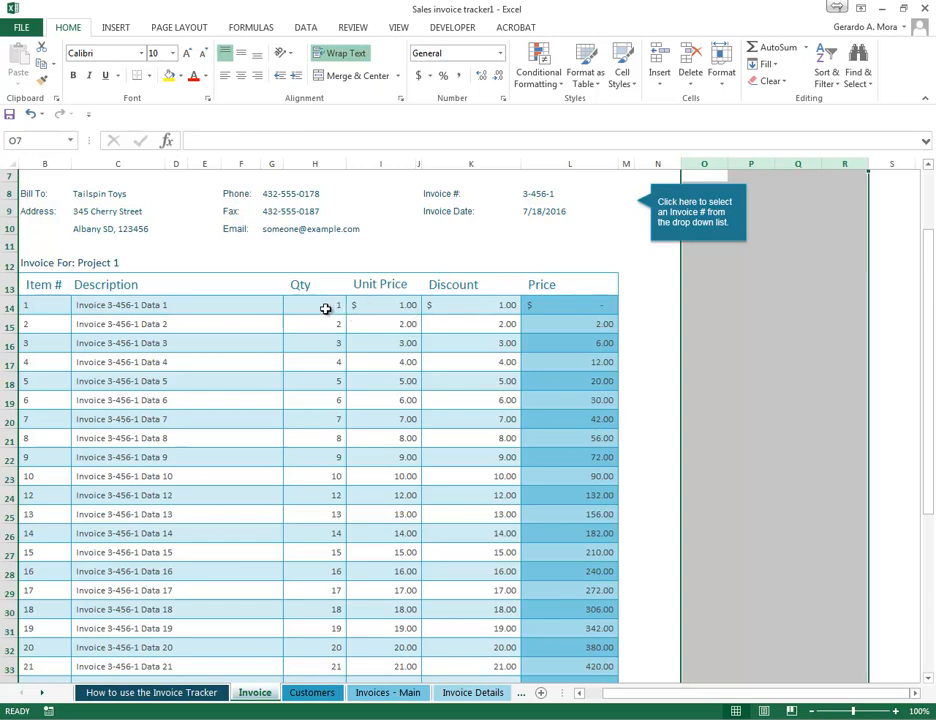
- Copy the whole first item row, from Item # to Price, and paste it at P13 with Transpose
drag(313, 307, 561, 307)
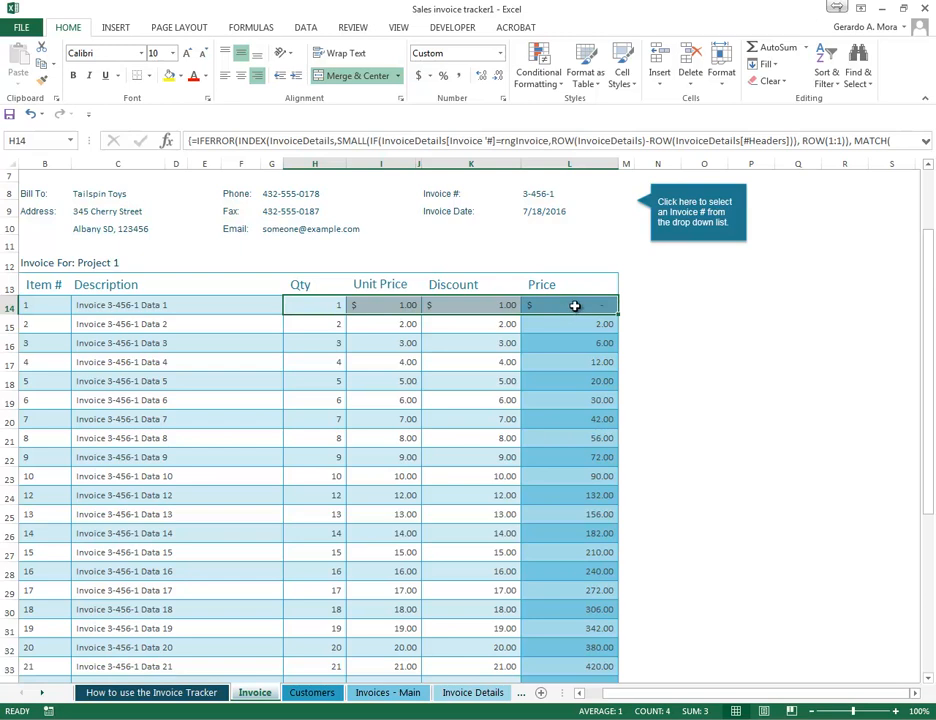
drag(318, 304, 555, 304)
drag(56, 308, 600, 305)
right_click(458, 310)
click(491, 332)
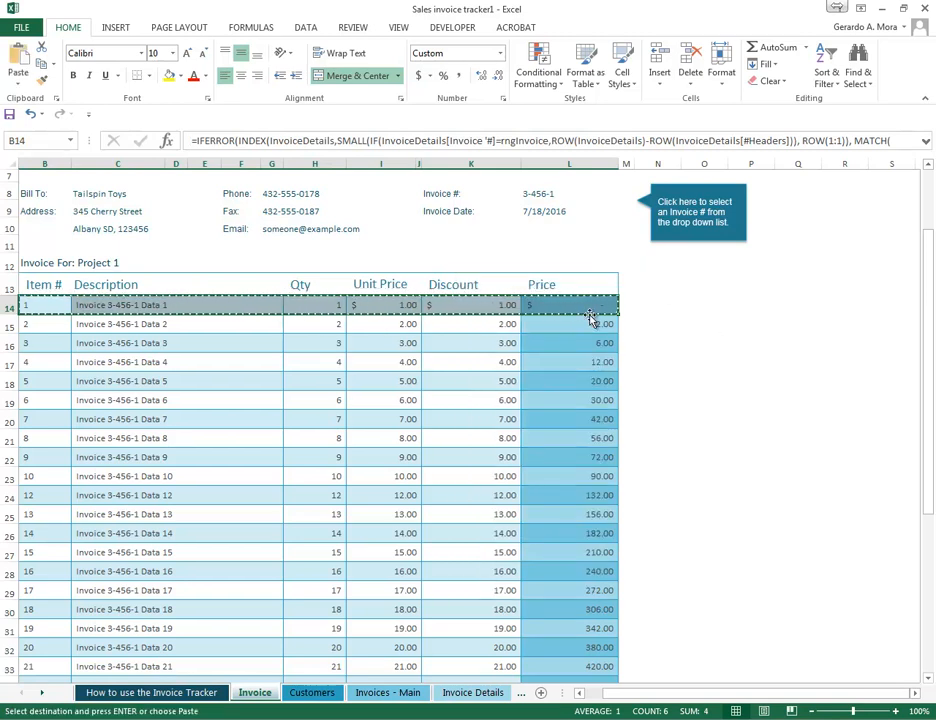
click(748, 283)
right_click(750, 284)
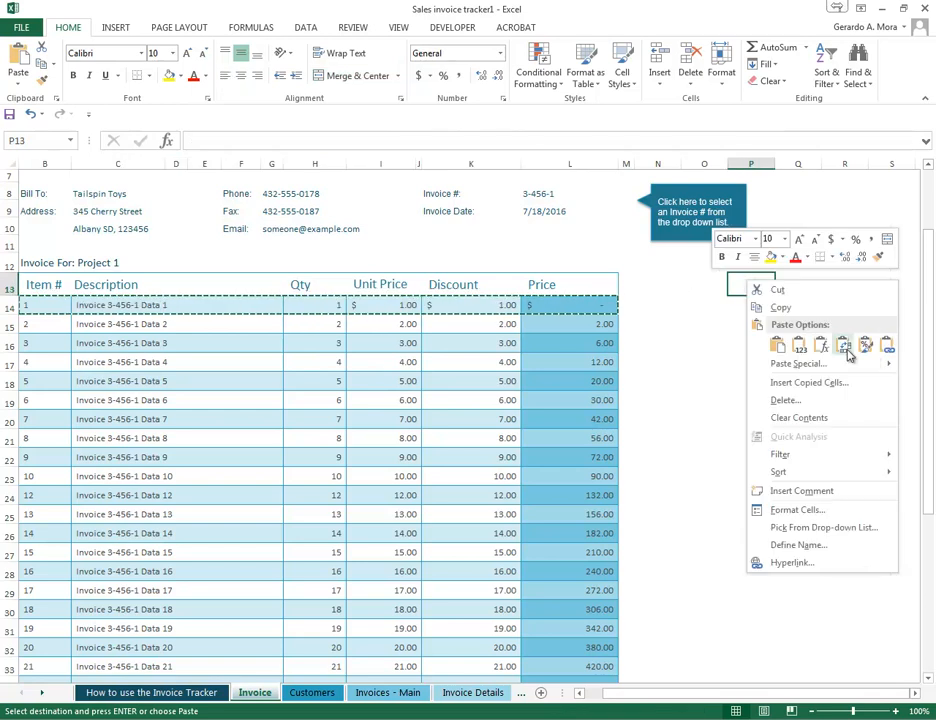
mouse_move(888, 364)
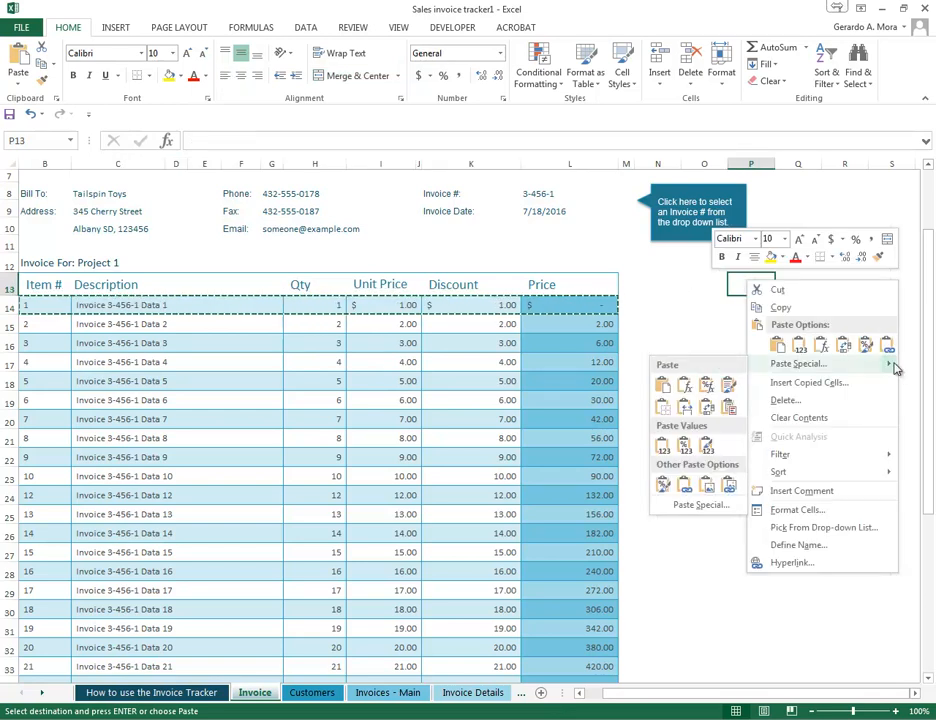
click(710, 416)
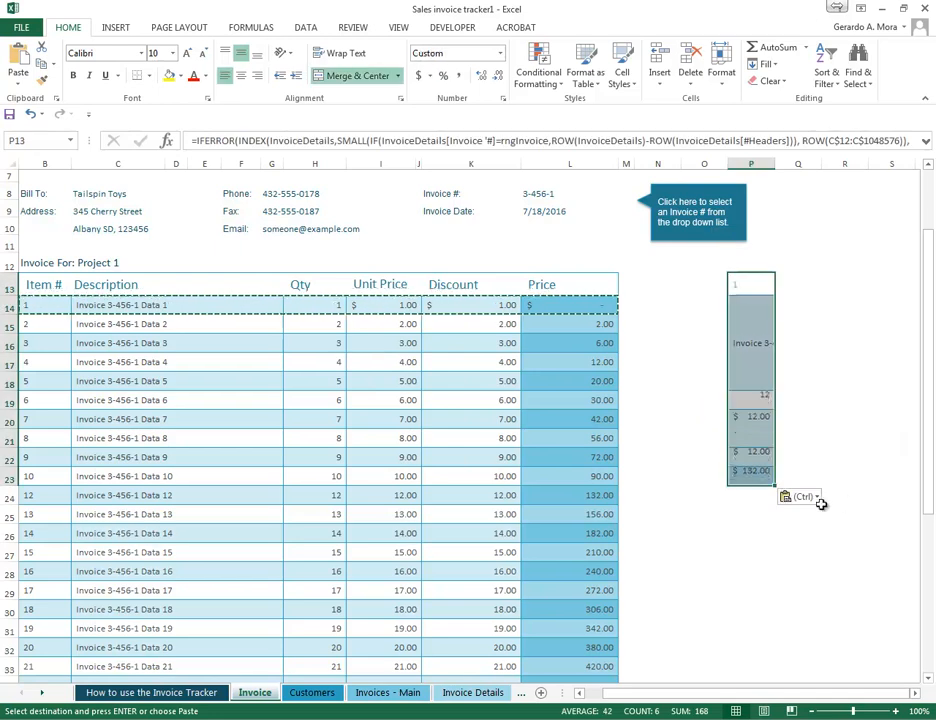
- Inspect the cells of the transposed item row in column P one by one
click(845, 495)
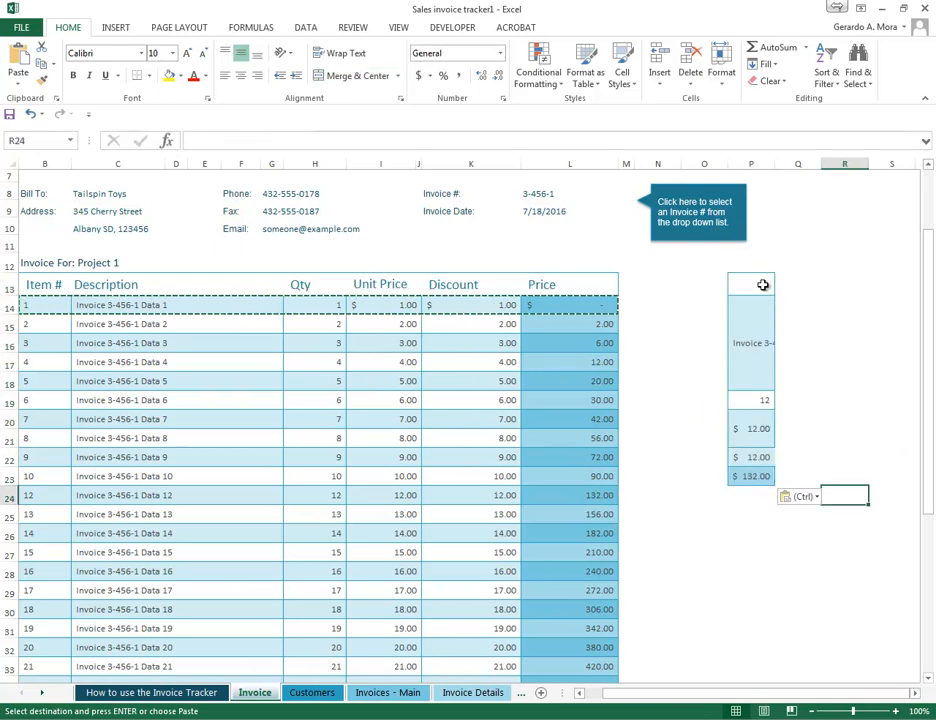
click(762, 285)
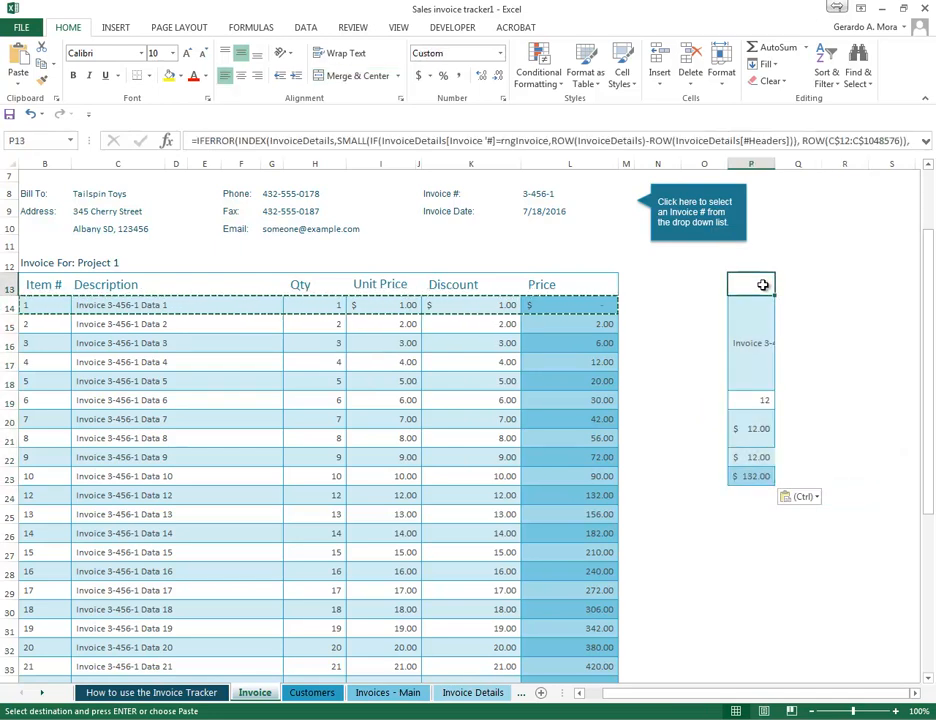
click(756, 345)
click(758, 405)
click(762, 430)
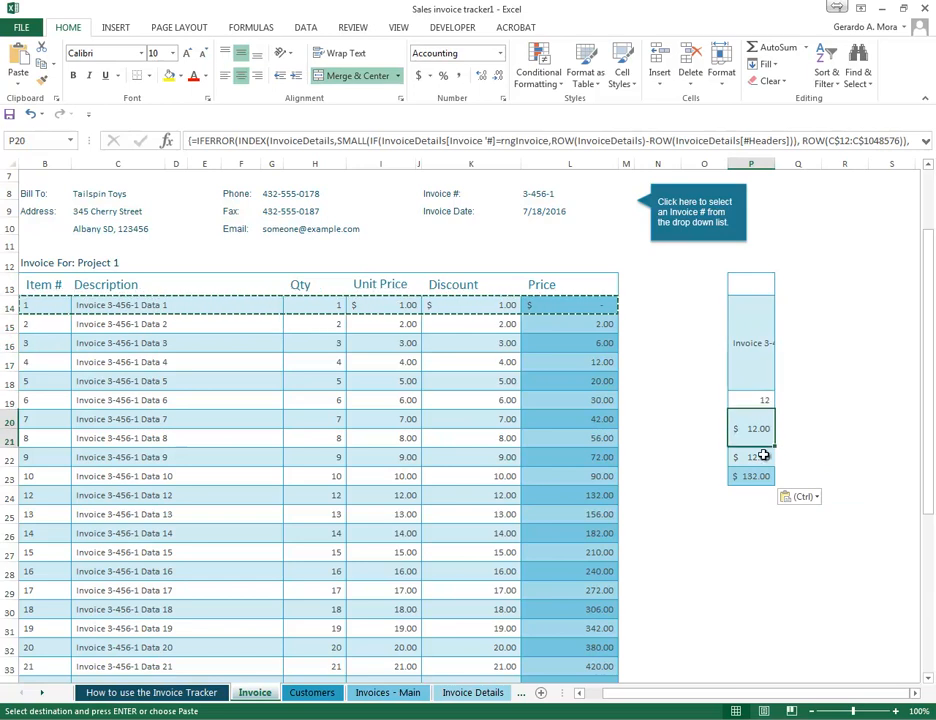
click(760, 495)
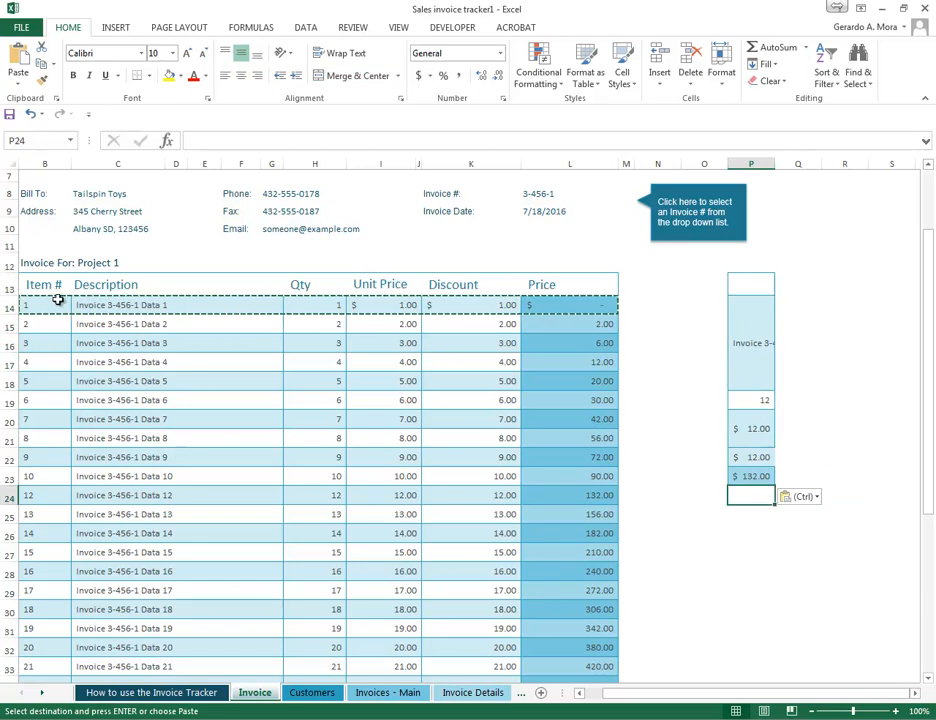
- Copy the Item # header with the first five item numbers and paste them at P25 with Transpose
drag(47, 287, 47, 387)
right_click(41, 337)
click(70, 344)
click(749, 516)
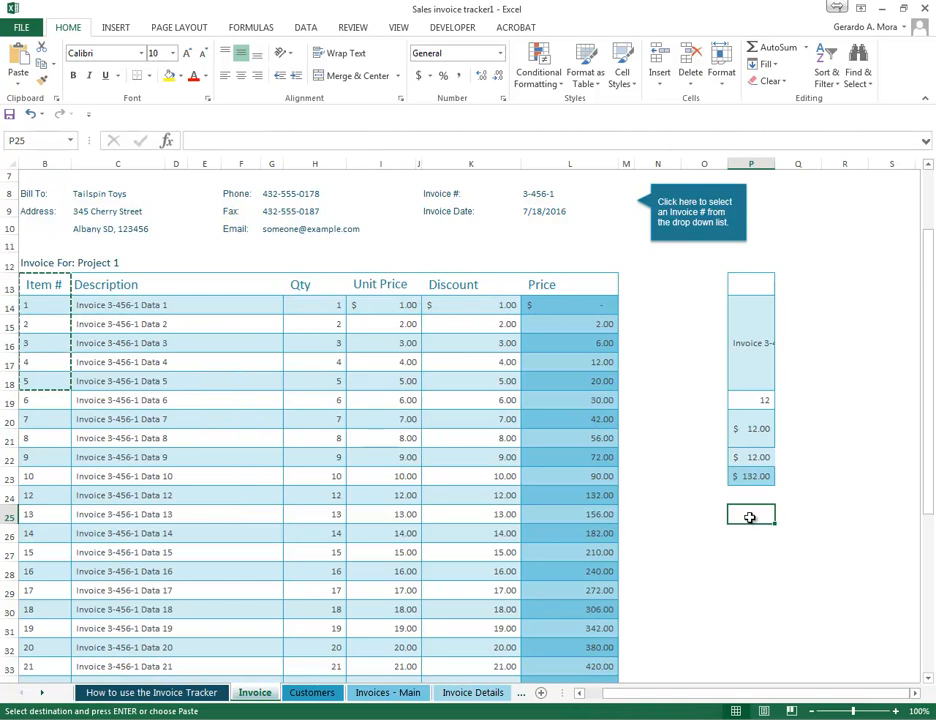
right_click(749, 516)
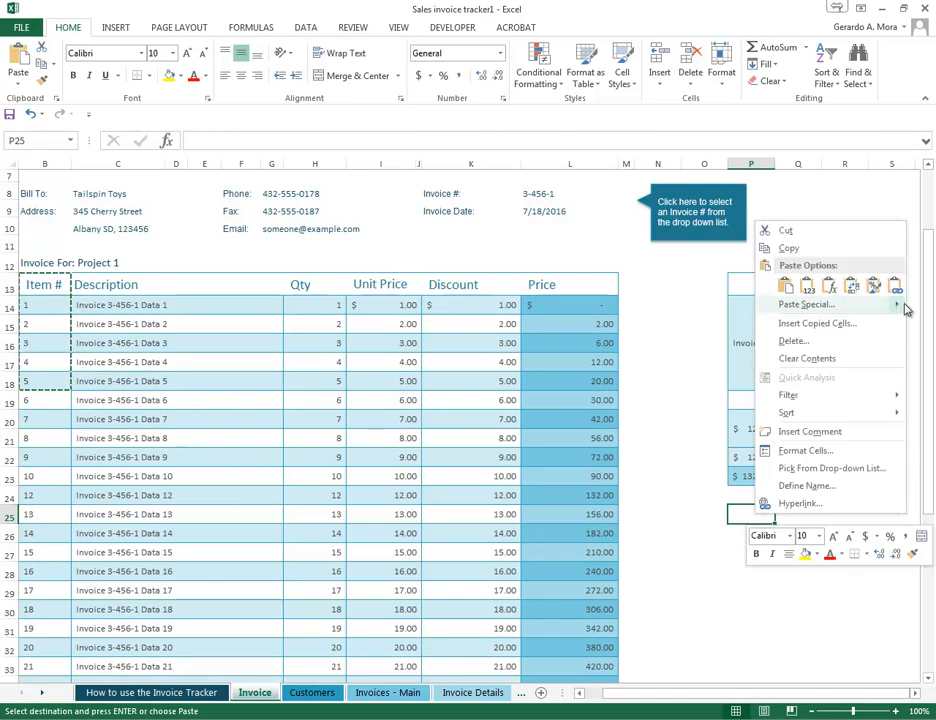
mouse_move(899, 306)
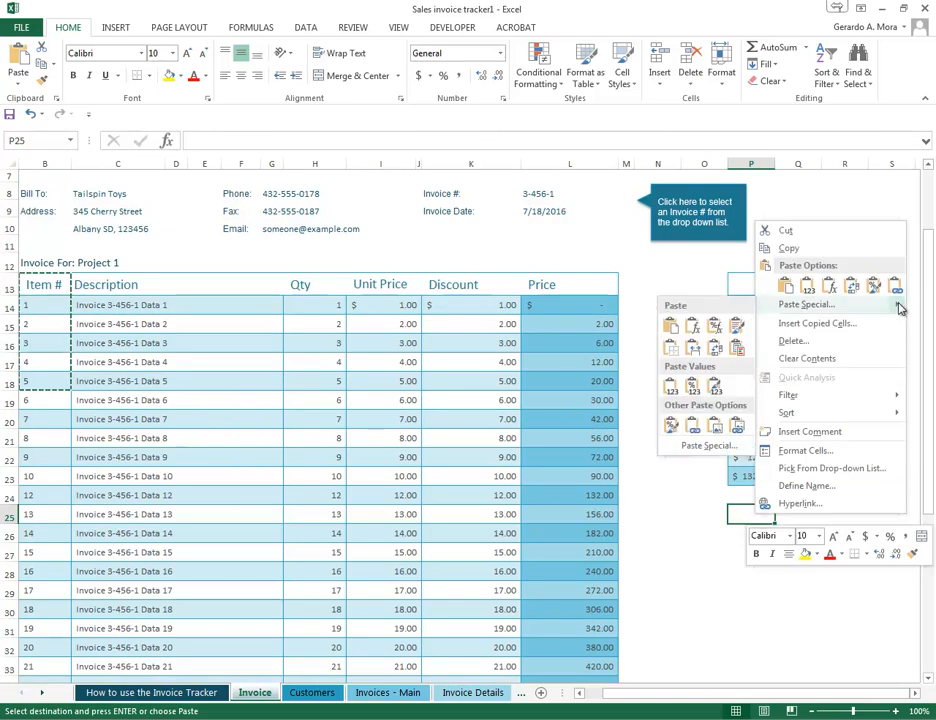
click(720, 353)
- Copy the whole invoice table from the Item # header through the Price of item 25 and paste it at P28 with Transpose
drag(690, 693, 585, 691)
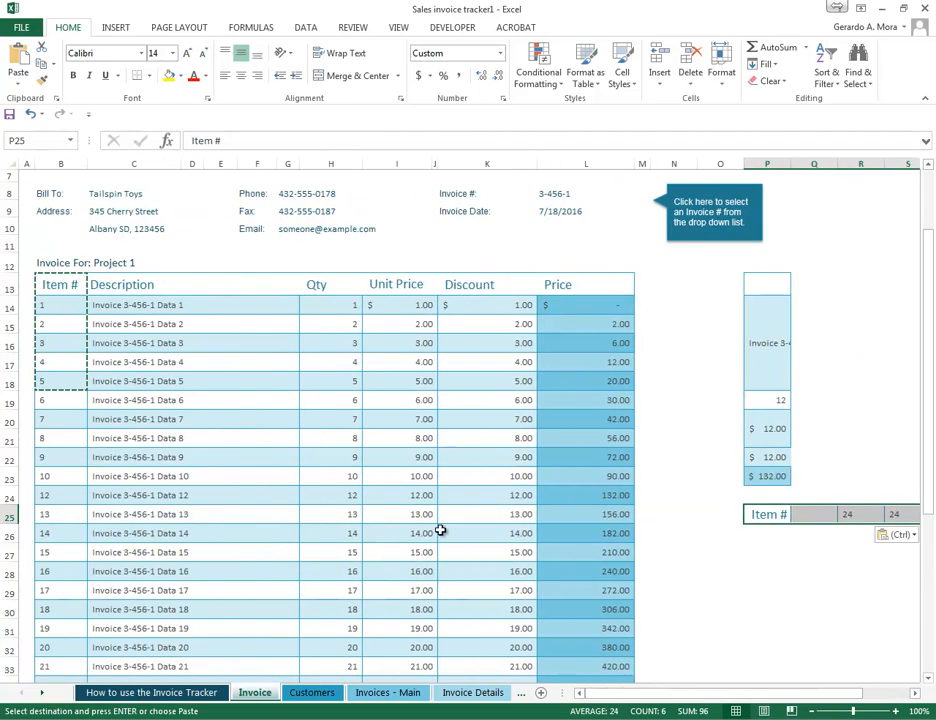
click(62, 286)
drag(62, 284, 617, 578)
right_click(489, 341)
click(524, 363)
scroll(533, 368, up, 5)
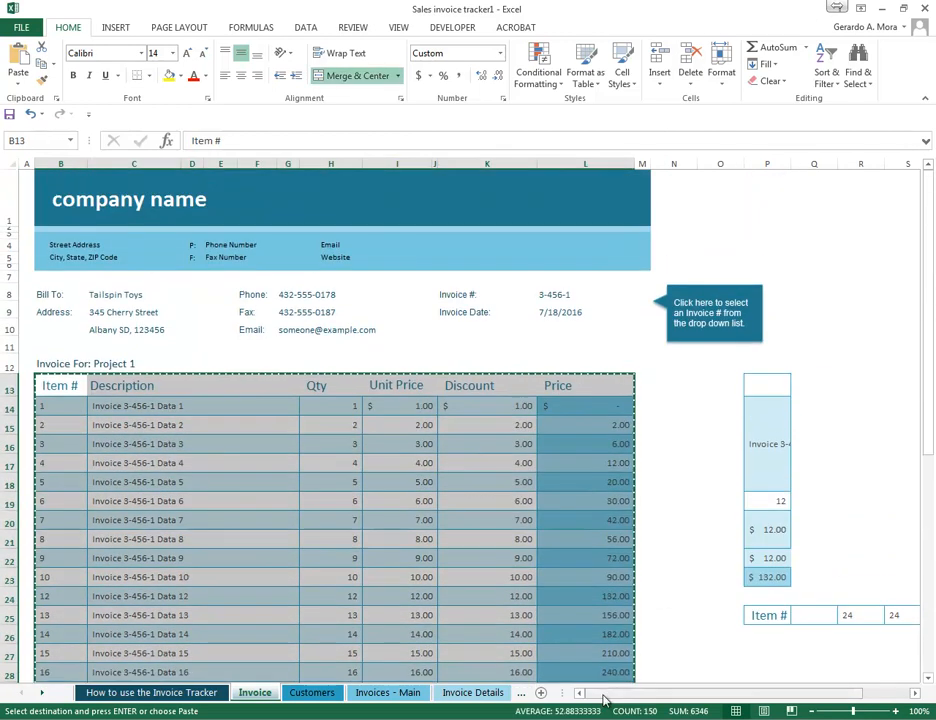
scroll(601, 693, right, 3)
scroll(660, 640, down, 5)
right_click(607, 407)
mouse_move(752, 488)
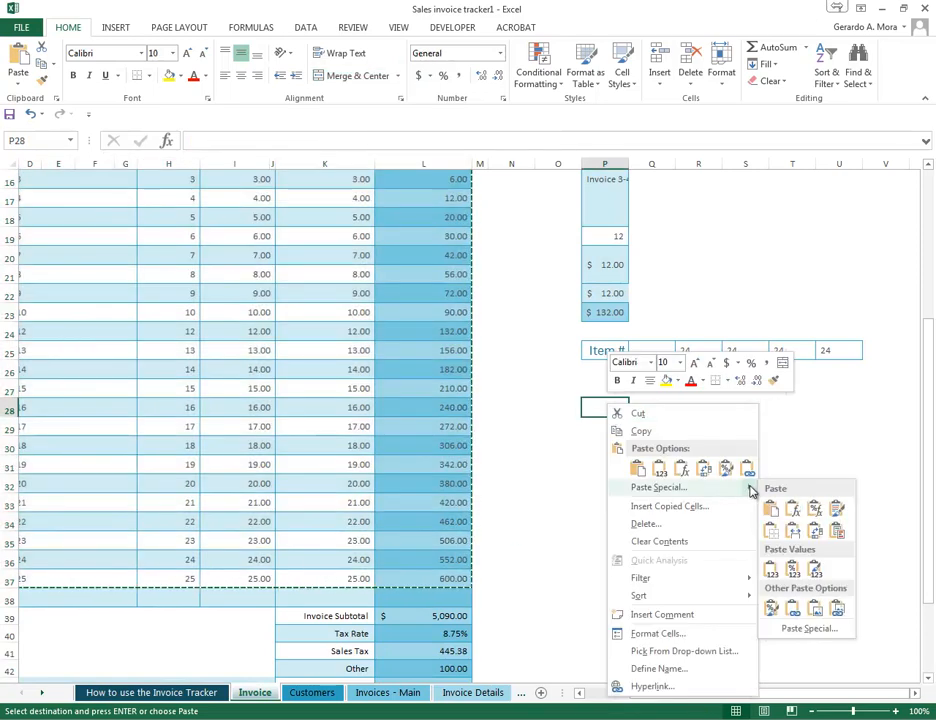
click(816, 540)
- Examine the full transposed table and compare the formula in Q29 with the formulas in the source invoice cells
drag(703, 700, 852, 695)
drag(837, 697, 695, 706)
click(297, 347)
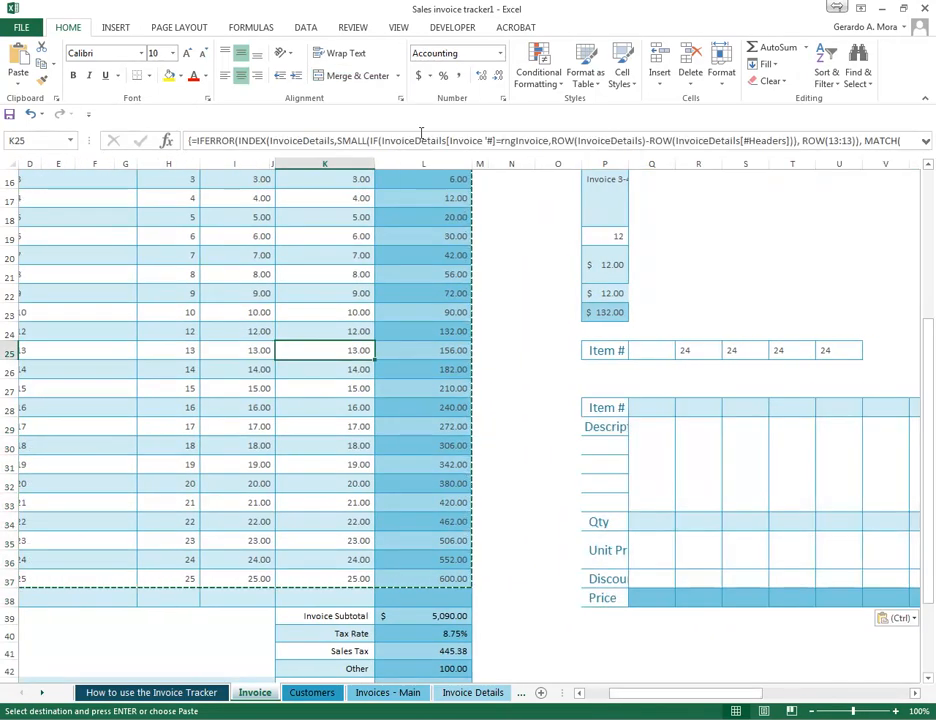
click(229, 317)
click(325, 235)
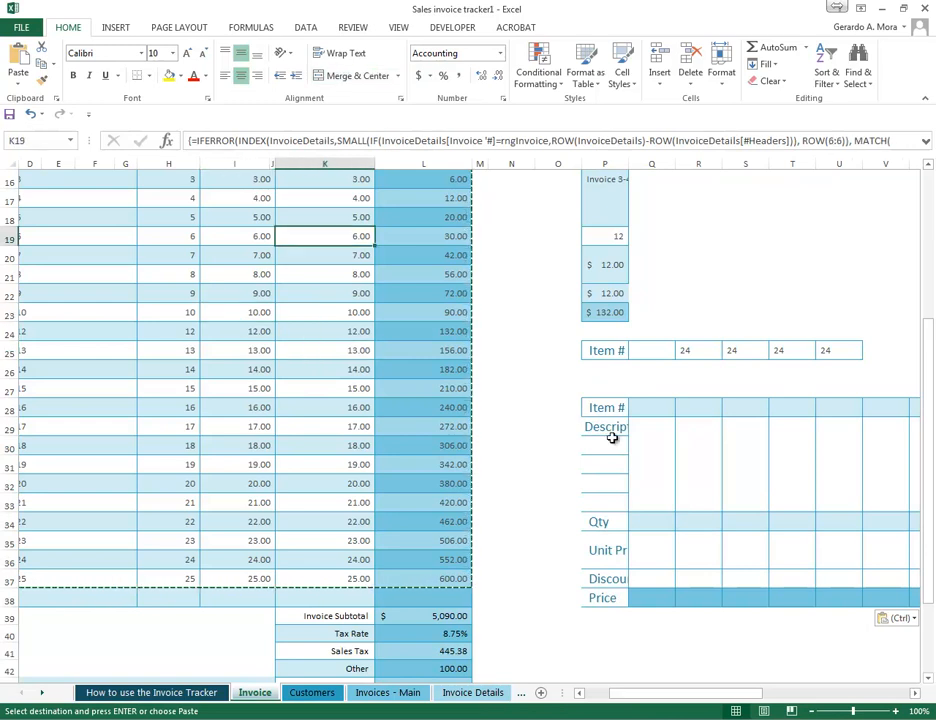
click(666, 476)
drag(670, 703, 616, 680)
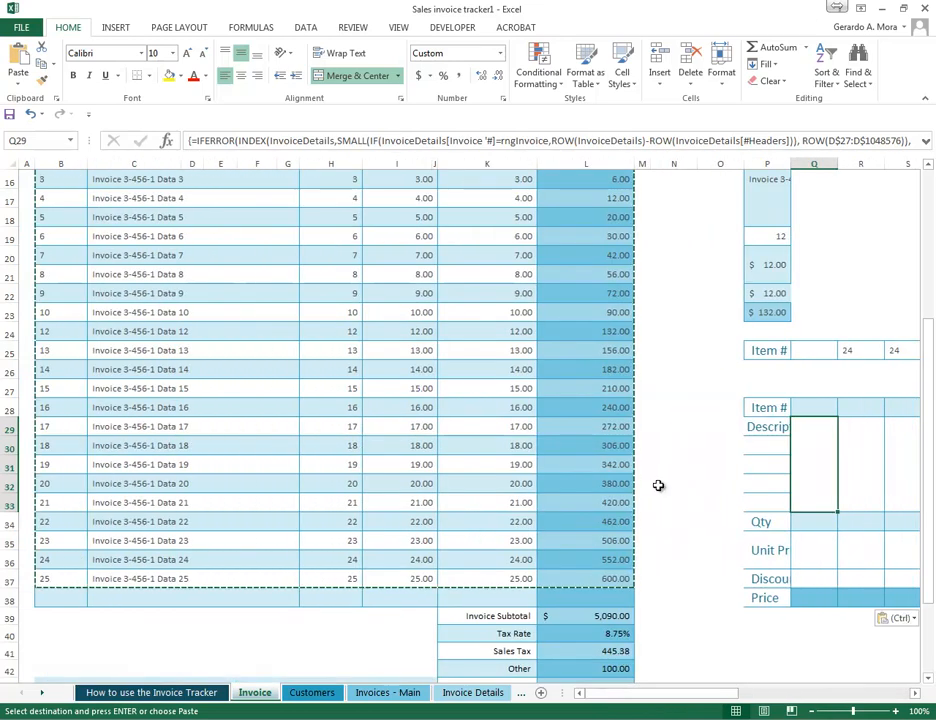
drag(689, 693, 760, 695)
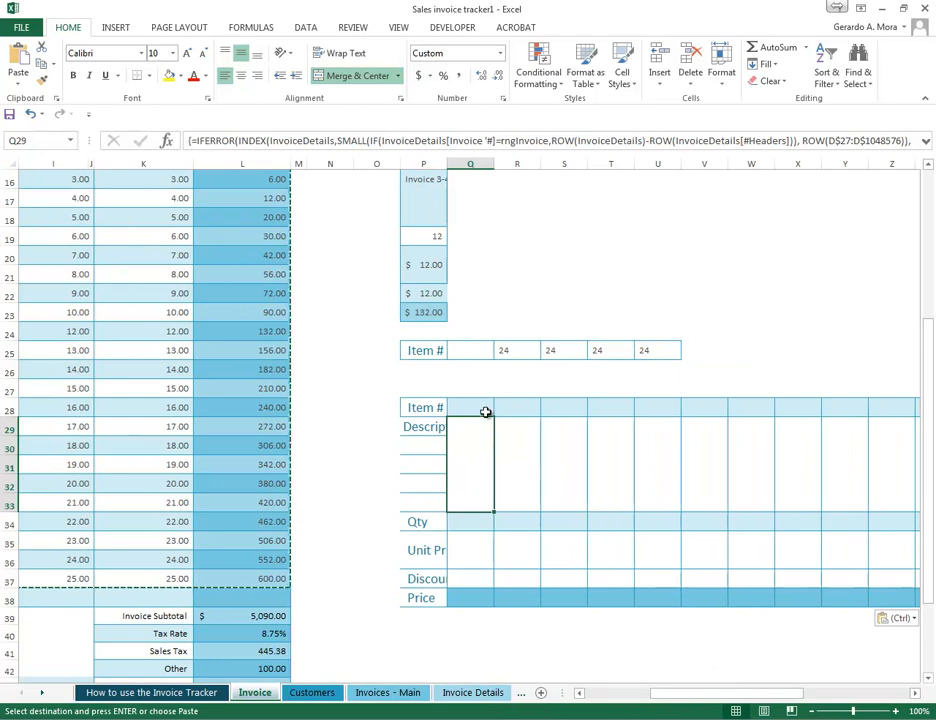
scroll(608, 337, up, 5)
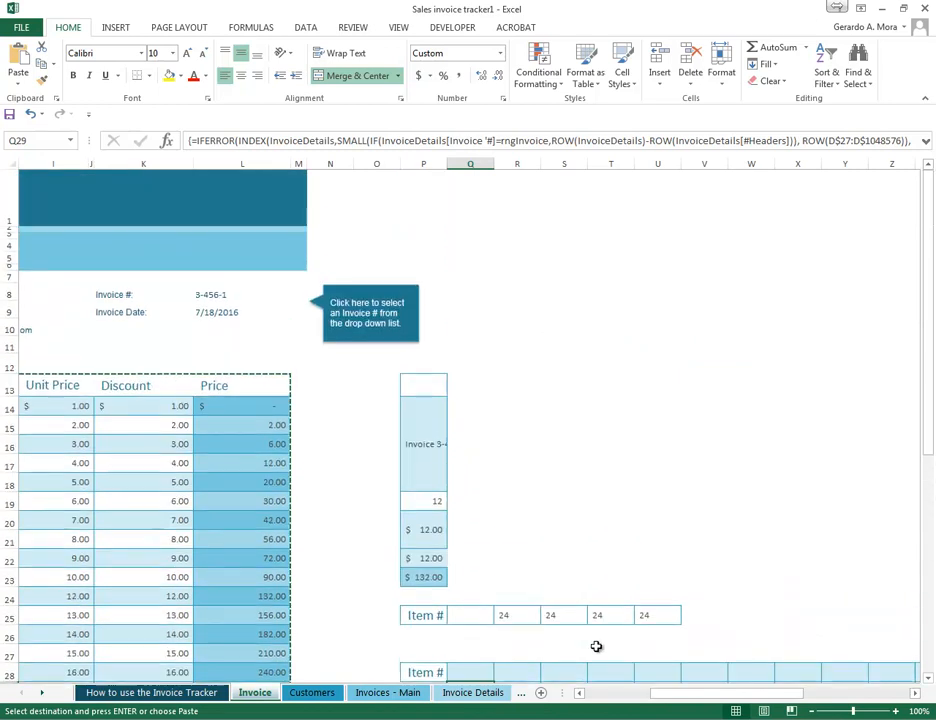
drag(690, 698, 600, 703)
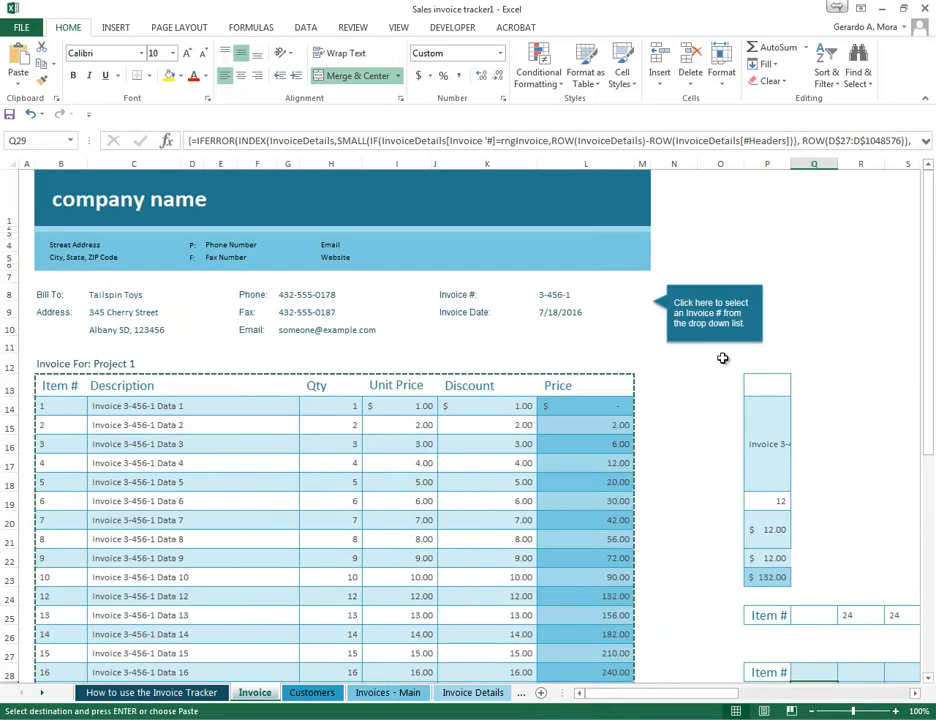
- Delete the columns from O onward that hold the transposed blocks and return to the invoice table
drag(720, 163, 785, 163)
right_click(785, 163)
click(740, 270)
drag(688, 686, 633, 693)
click(691, 499)
scroll(697, 494, down, 2)
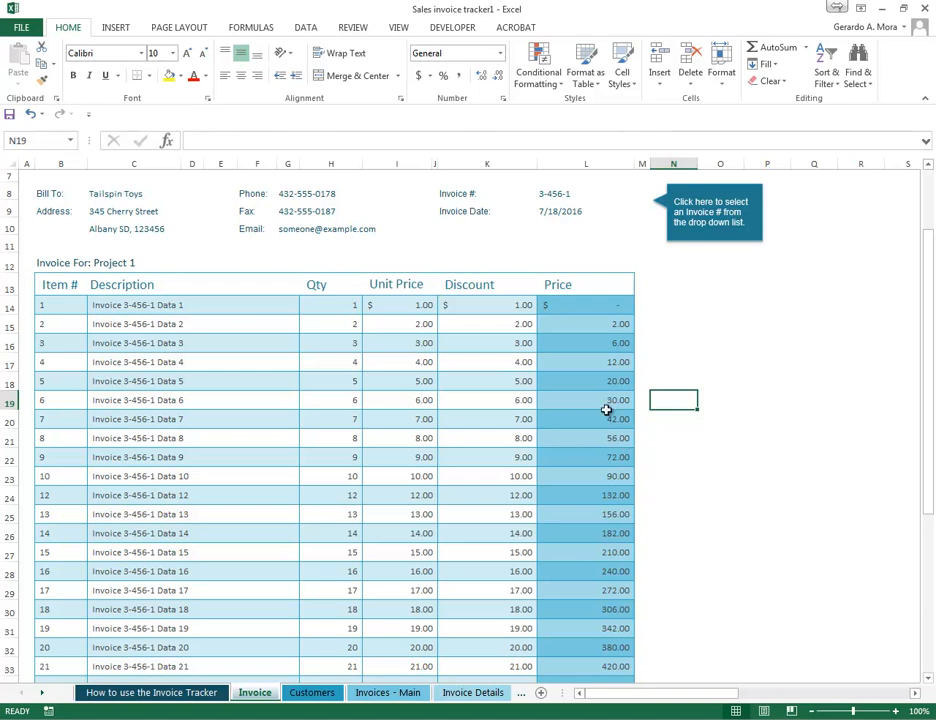
- Inspect the formulas in the Price cells of items 1, 2 and 5
click(587, 305)
right_click(587, 306)
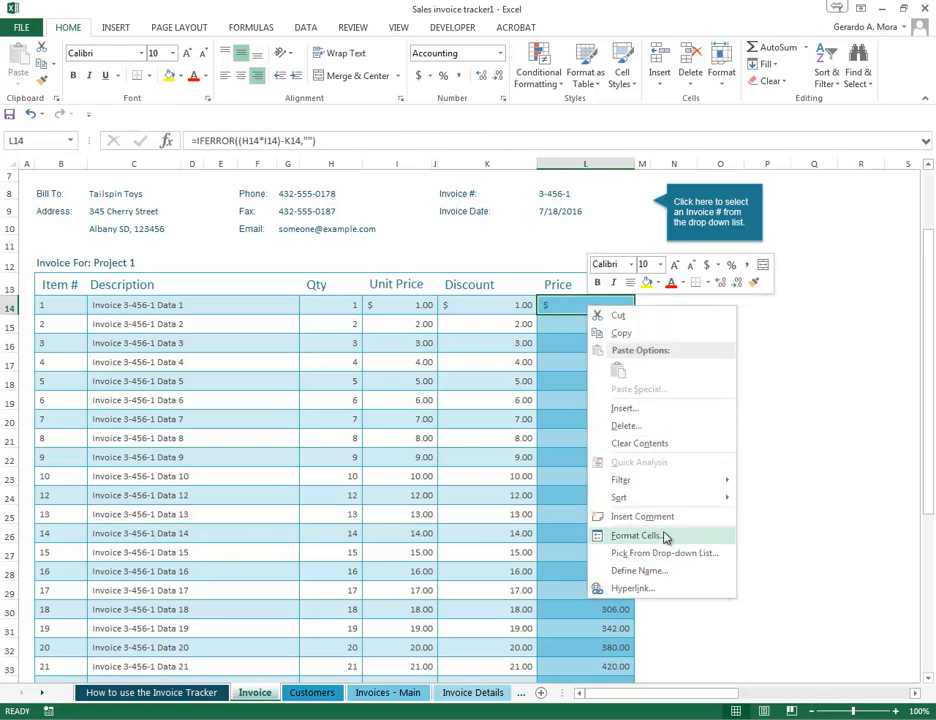
click(558, 308)
click(566, 323)
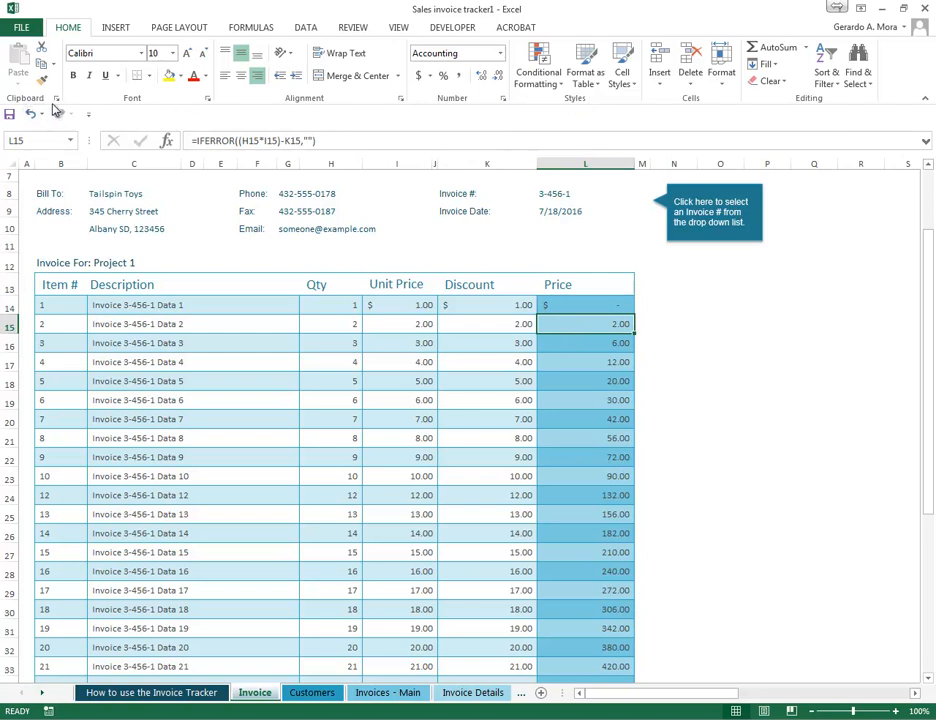
click(590, 379)
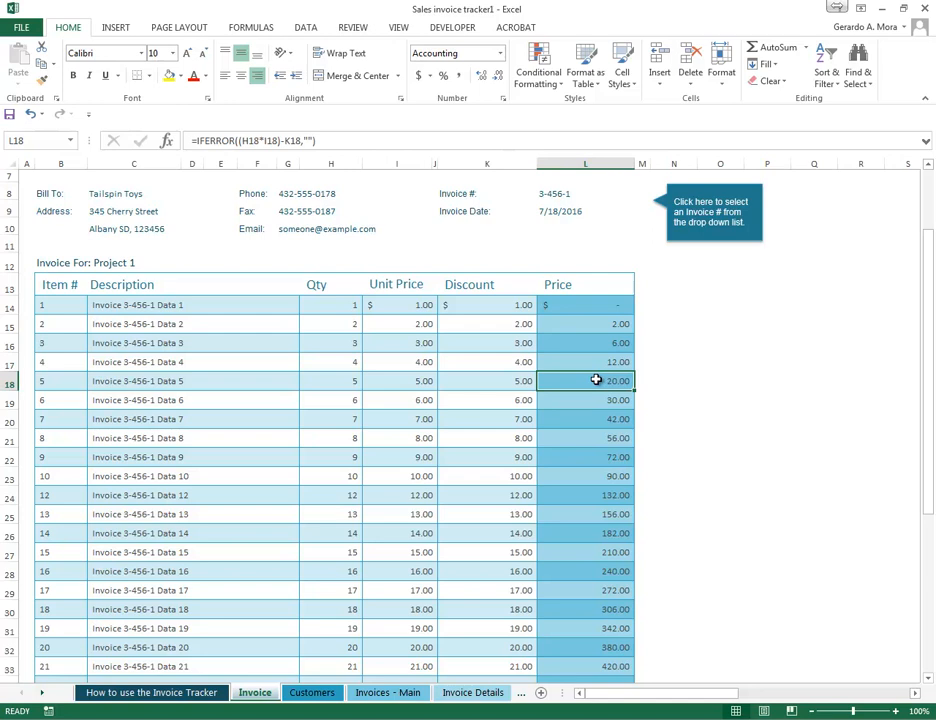
scroll(597, 383, down, 2)
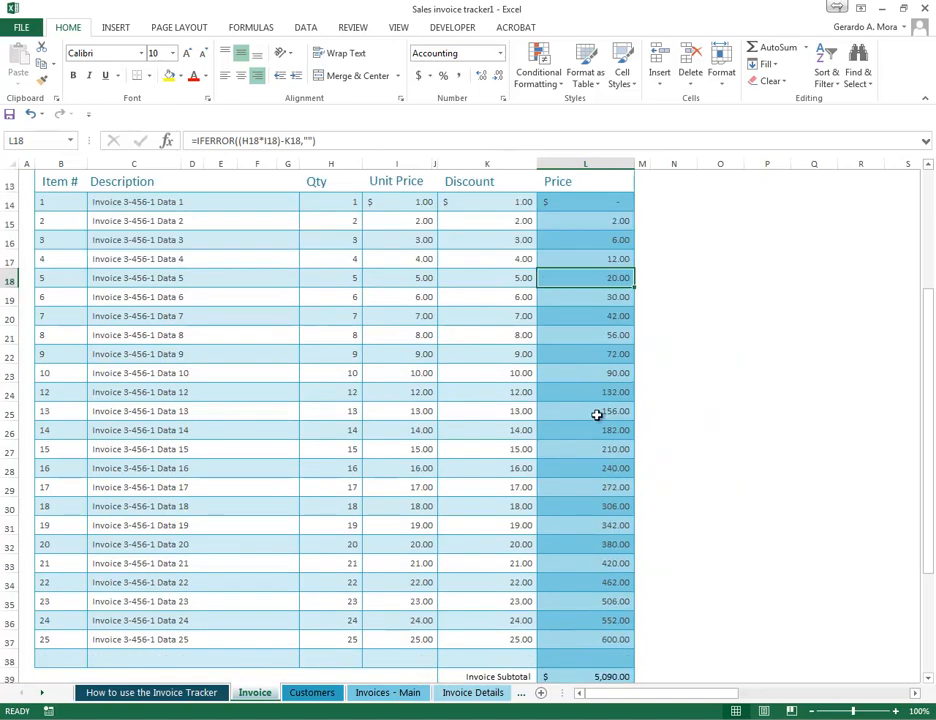
- Select the Price cells of items 2 through 25 and view the available conditional formatting options
click(599, 640)
drag(599, 643, 611, 222)
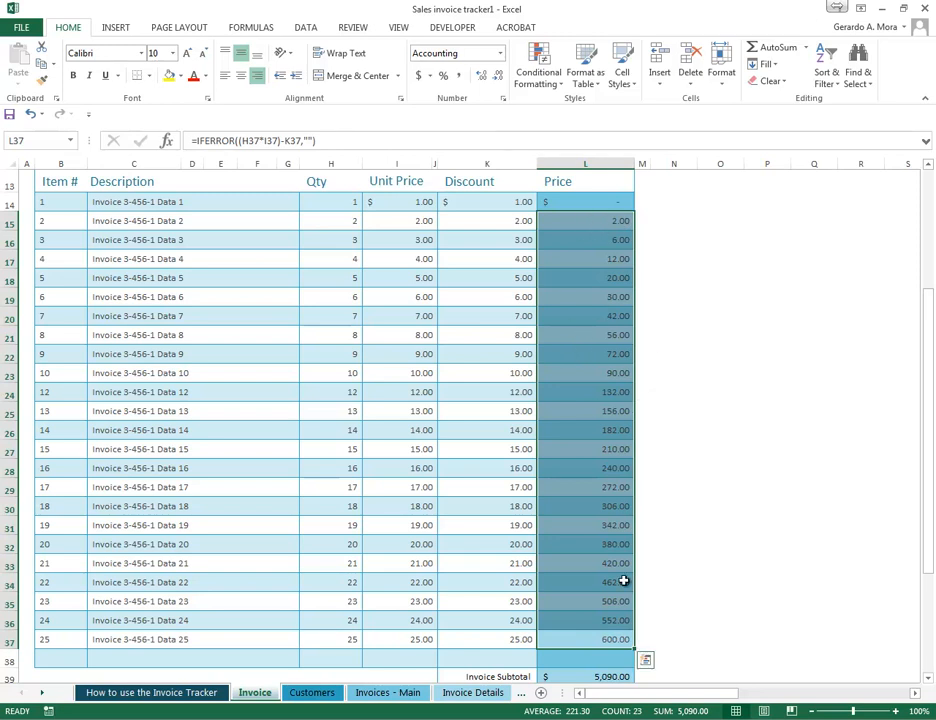
click(594, 225)
click(606, 640)
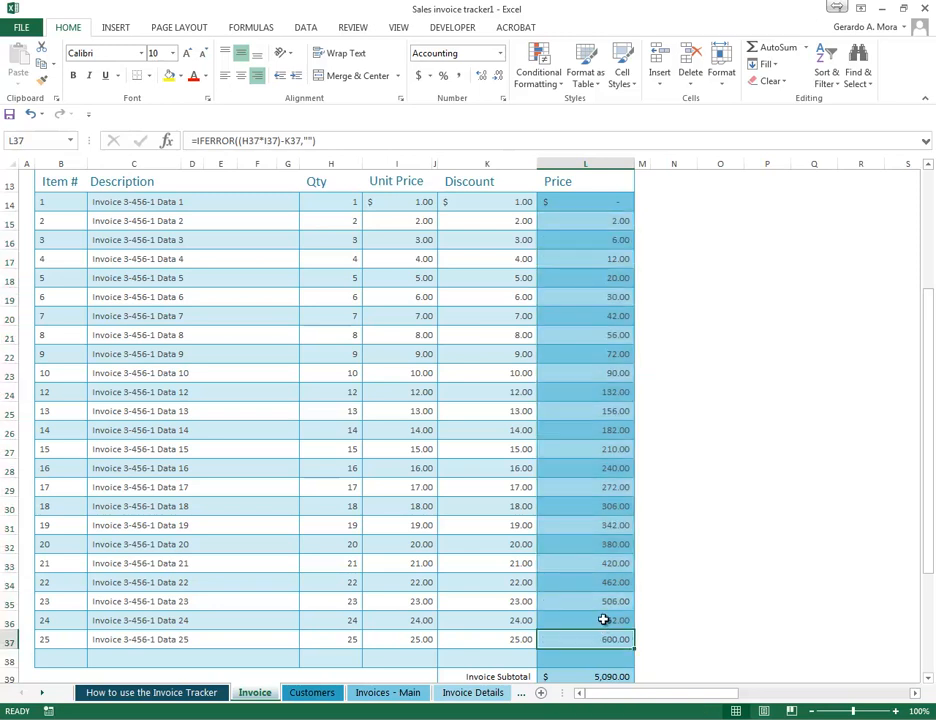
click(606, 219)
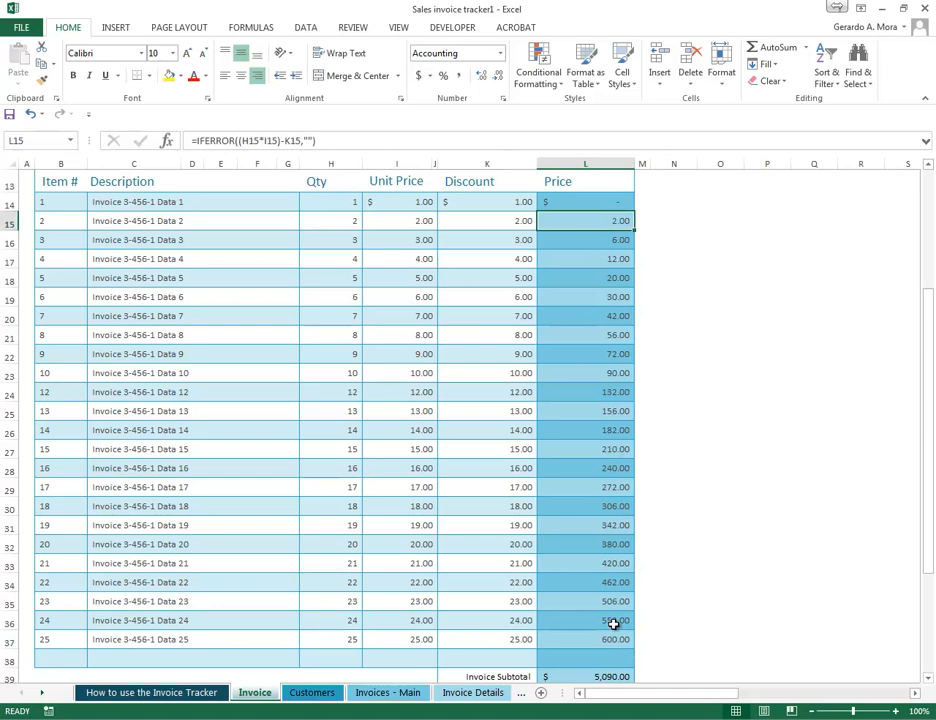
click(602, 636)
drag(606, 220, 614, 639)
click(538, 72)
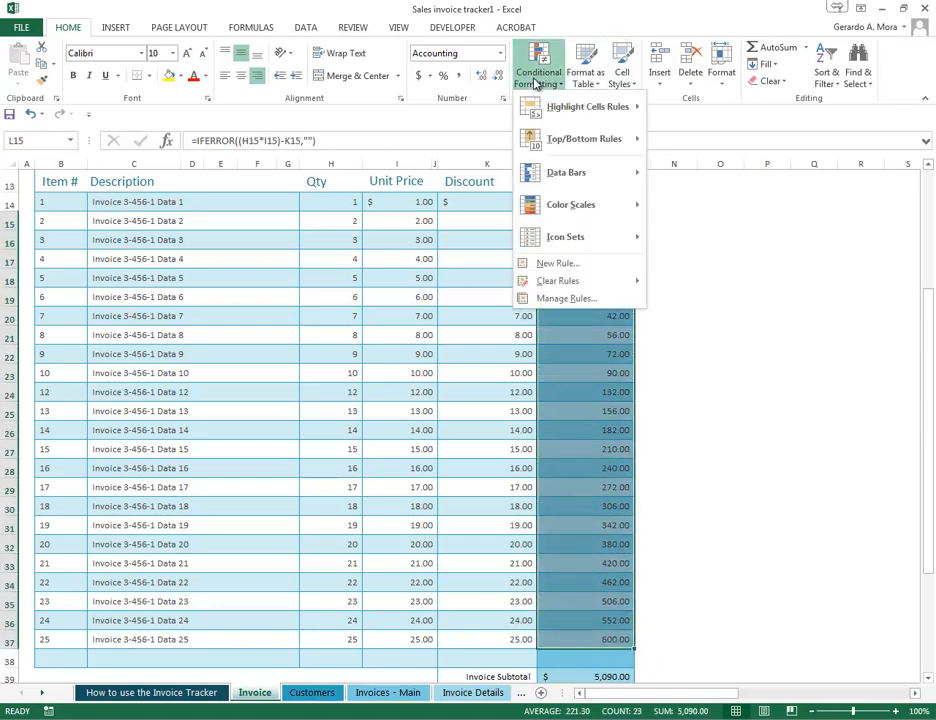
click(540, 72)
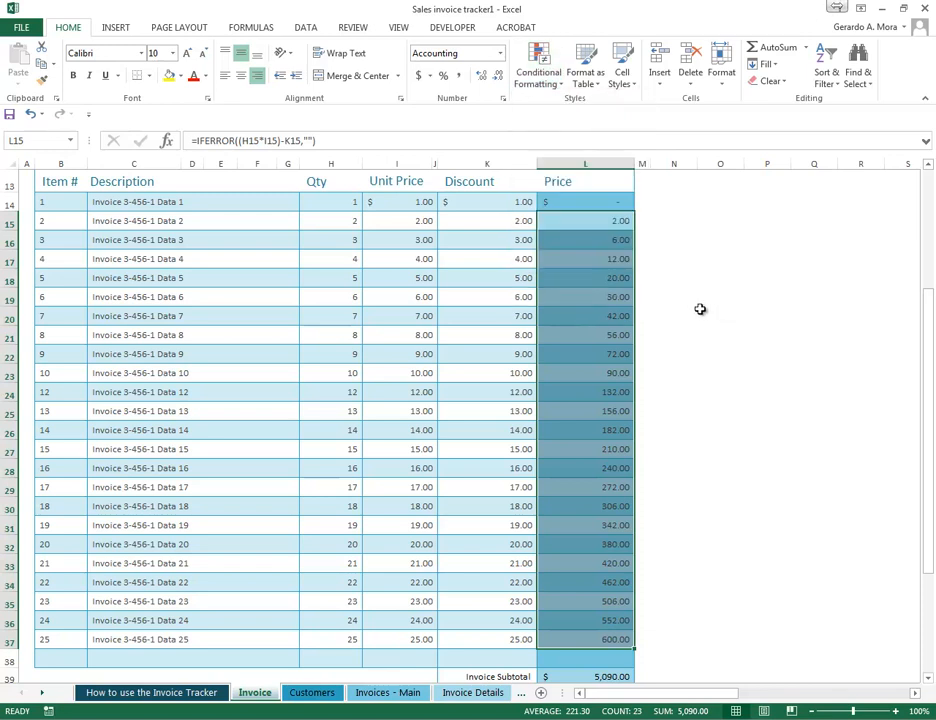
click(626, 297)
- Copy the Price cells of items 1 to 5 and paste them over the matching Discount cells with Merge Conditional Formatting
drag(587, 203, 594, 283)
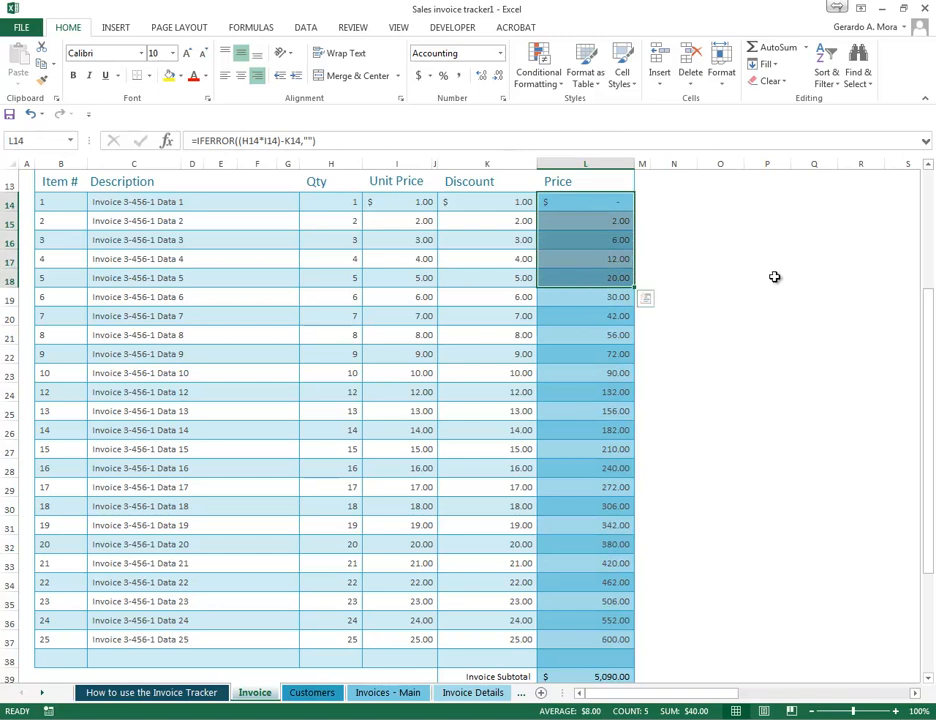
right_click(587, 207)
click(652, 242)
drag(493, 203, 499, 274)
right_click(494, 249)
mouse_move(636, 340)
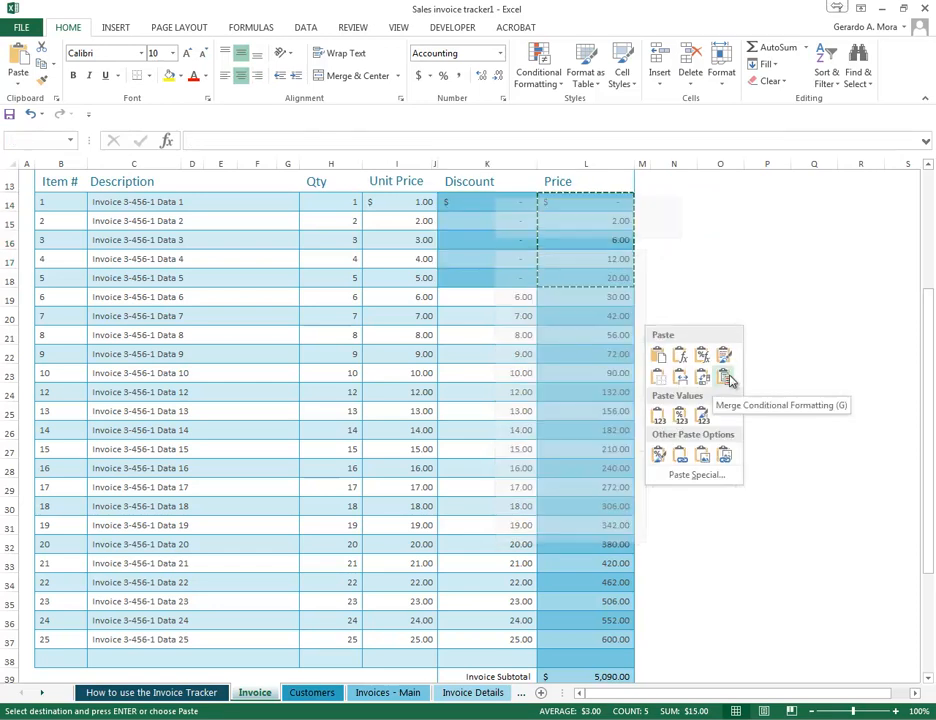
click(729, 380)
click(766, 374)
- Check the formulas in the first five Discount cells and undo the paste
scroll(717, 217, up, 2)
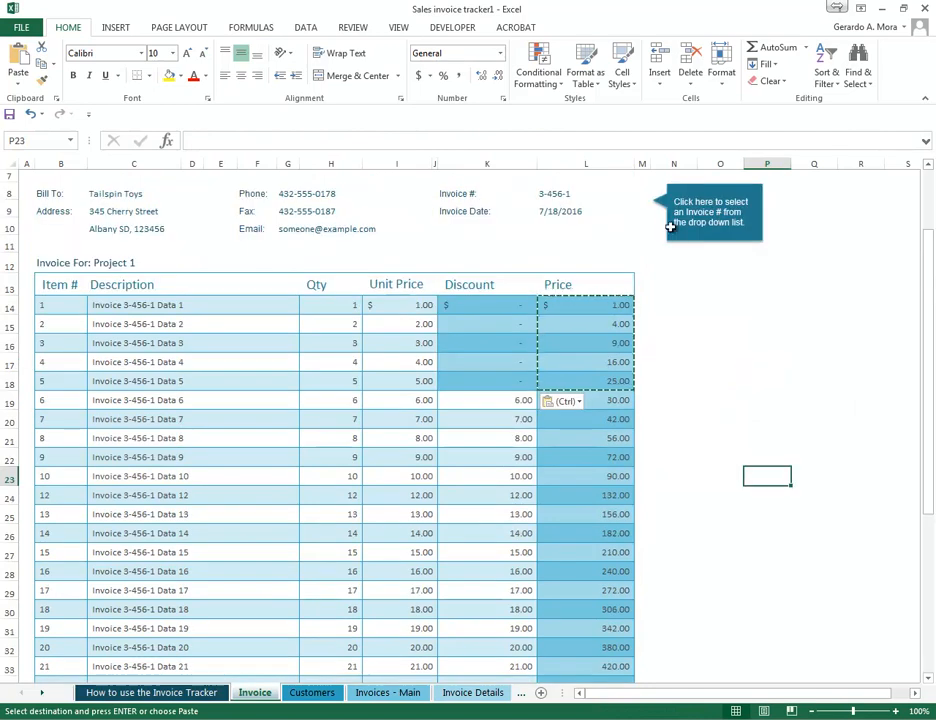
click(497, 306)
click(503, 324)
click(512, 343)
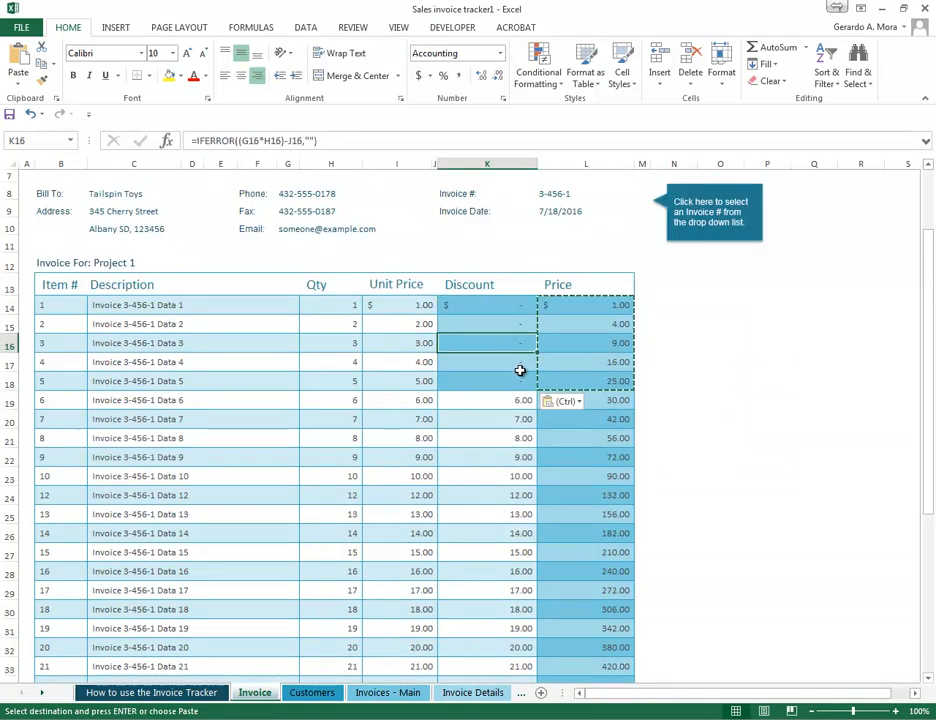
click(518, 381)
click(514, 342)
click(505, 306)
click(508, 362)
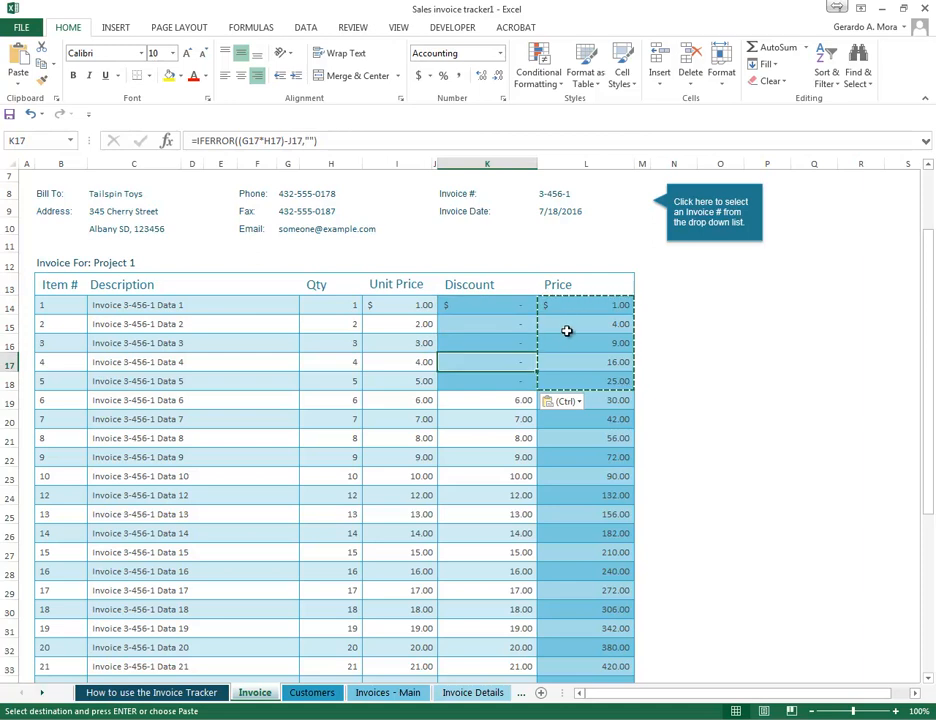
key(ctrl+z)
click(733, 339)
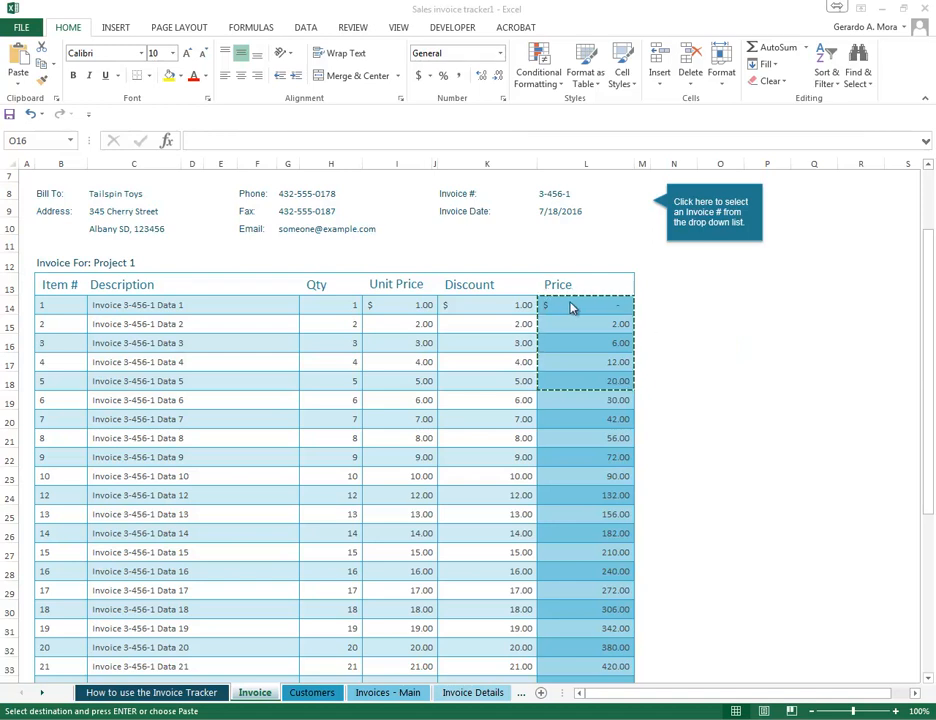
- Preview the Values paste option for the copied prices at O14 without applying it
click(487, 308)
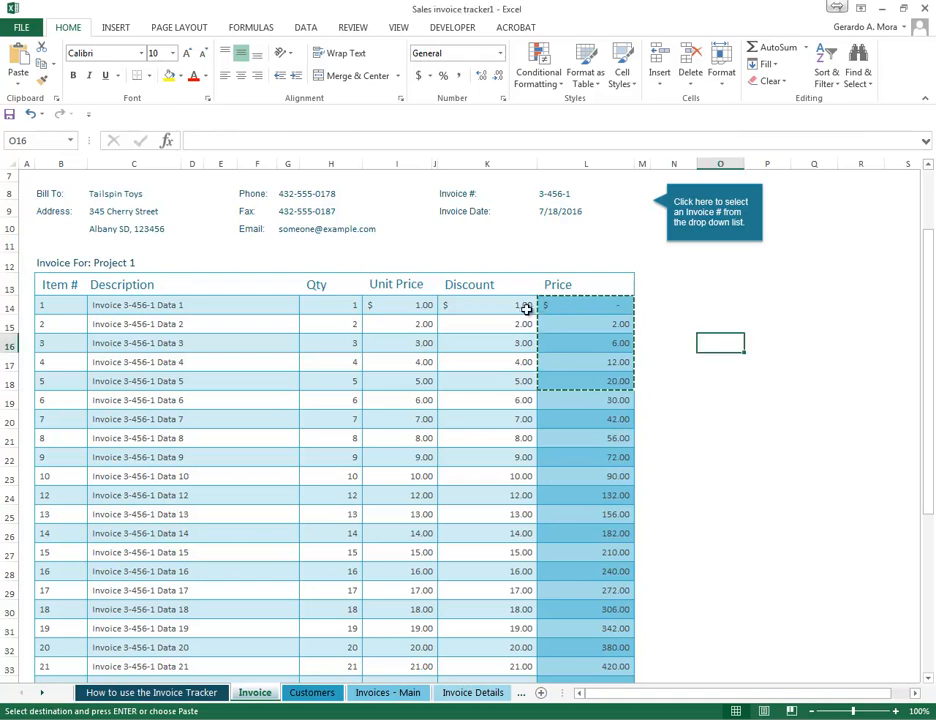
right_click(722, 307)
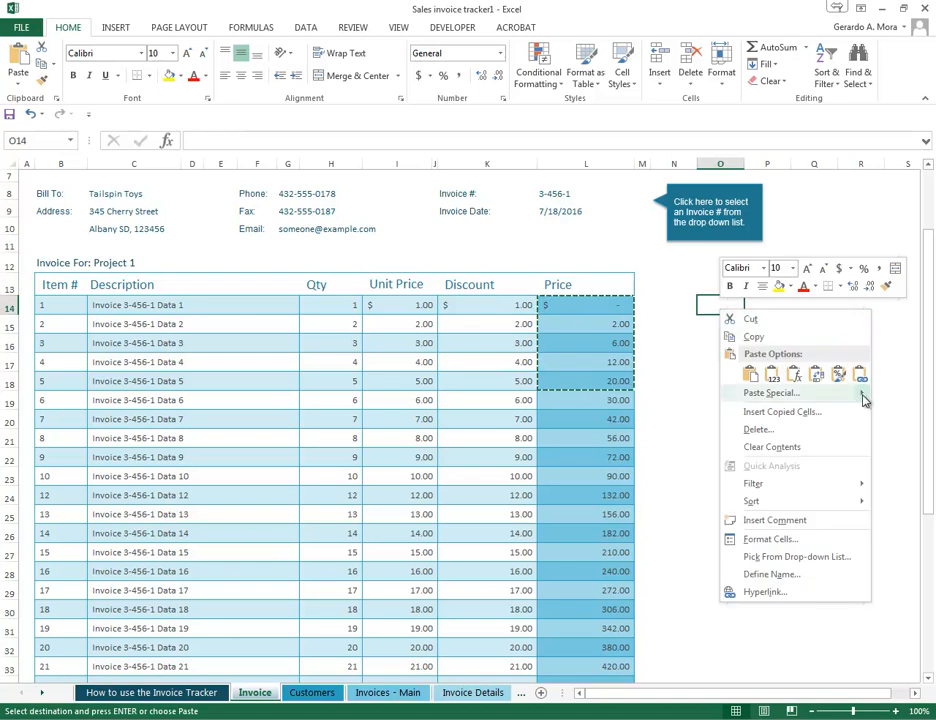
mouse_move(861, 398)
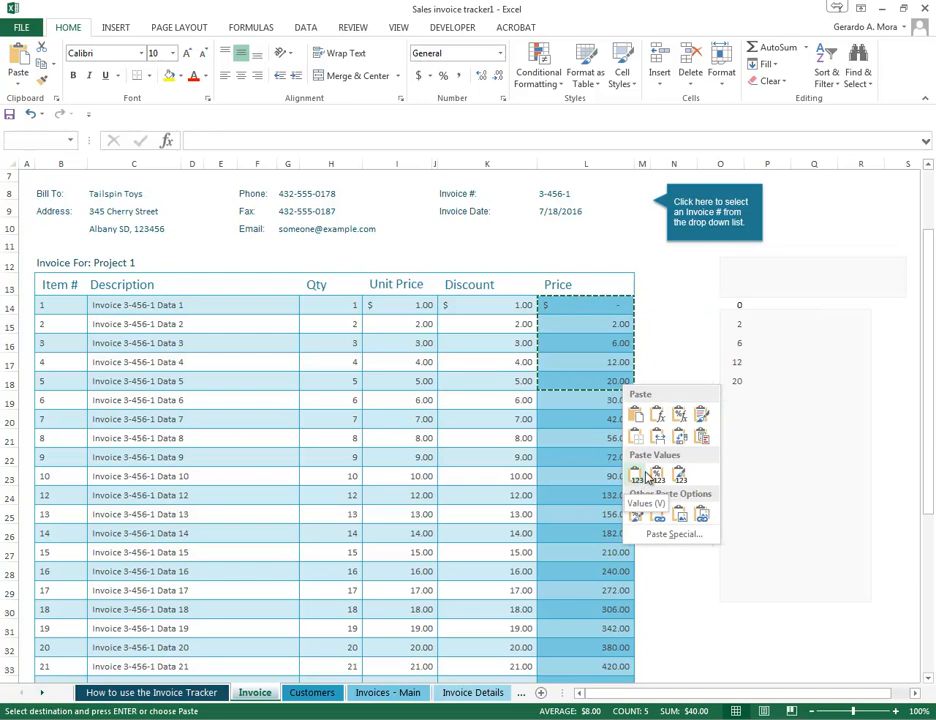
right_click(722, 307)
mouse_move(785, 397)
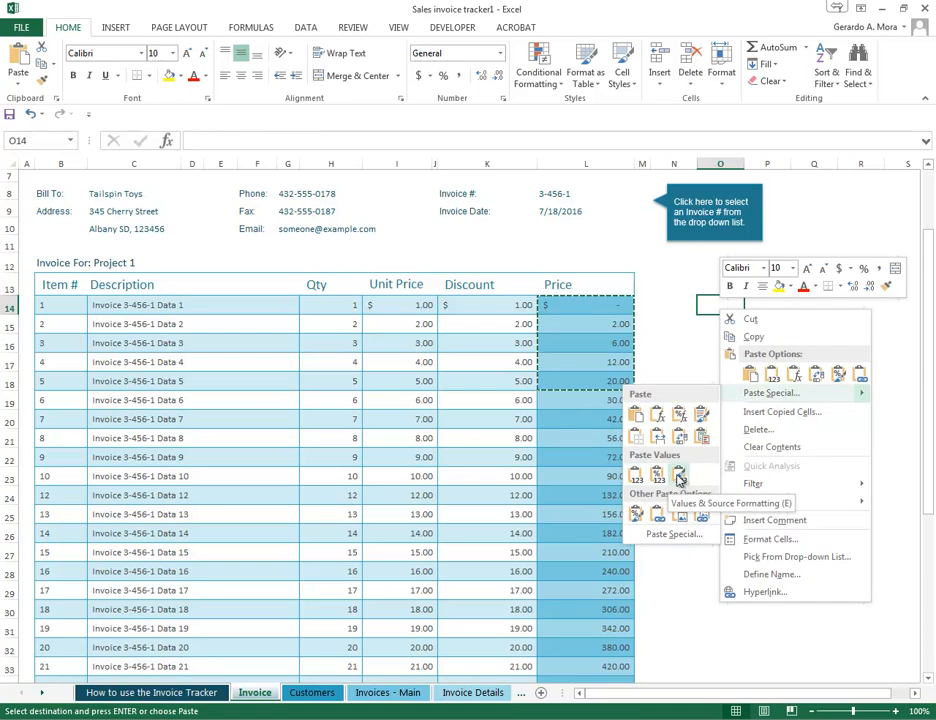
click(846, 319)
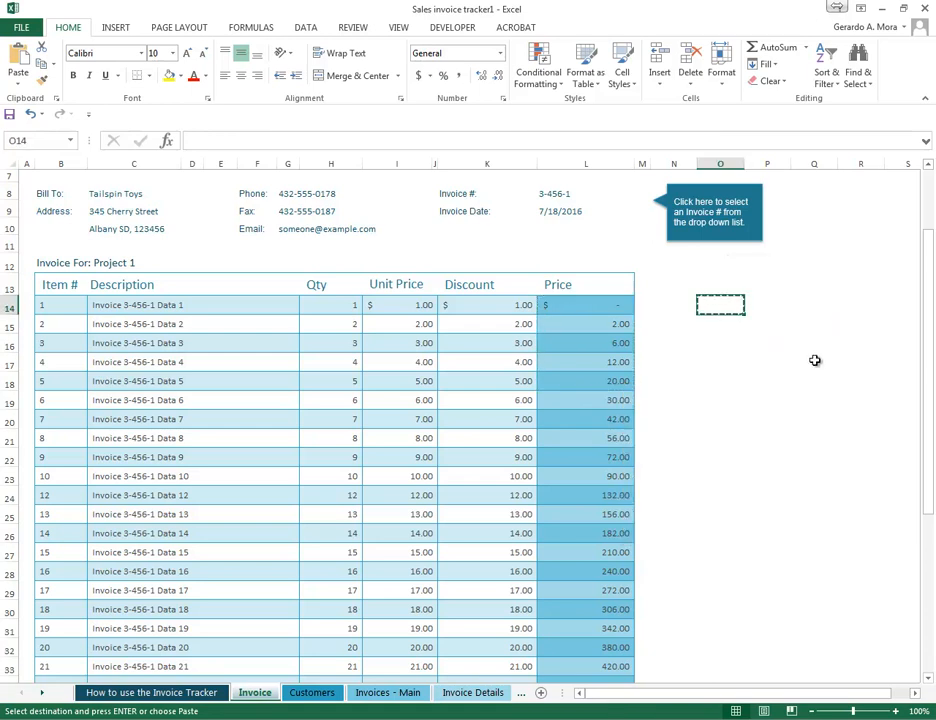
- Copy the Discount cells of items 1 to 6 and paste them at P14 as Values only
click(395, 305)
drag(495, 305, 495, 398)
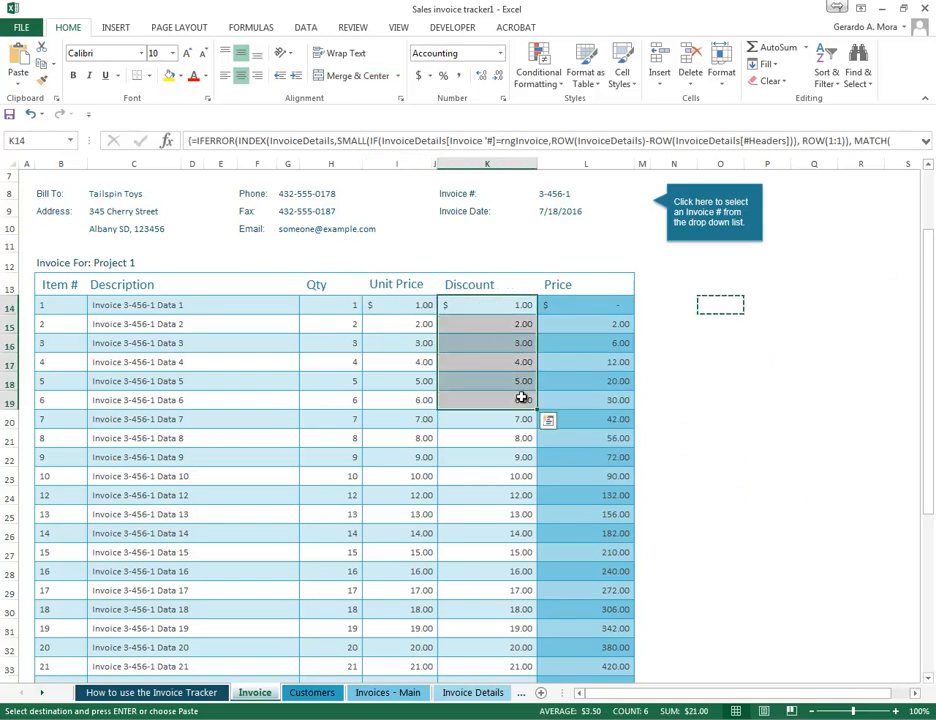
right_click(507, 348)
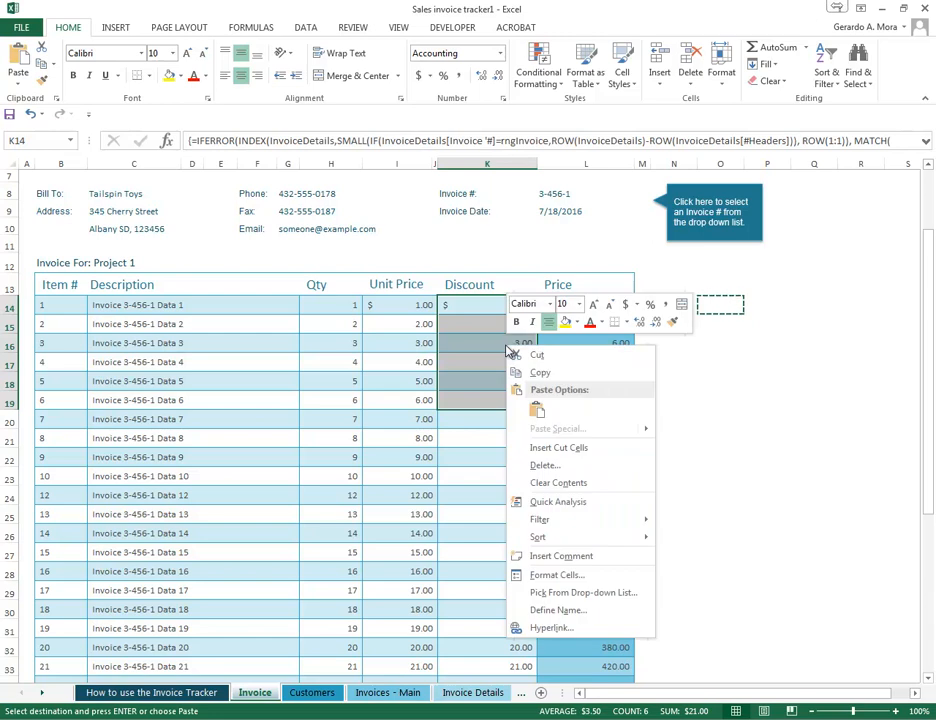
click(561, 376)
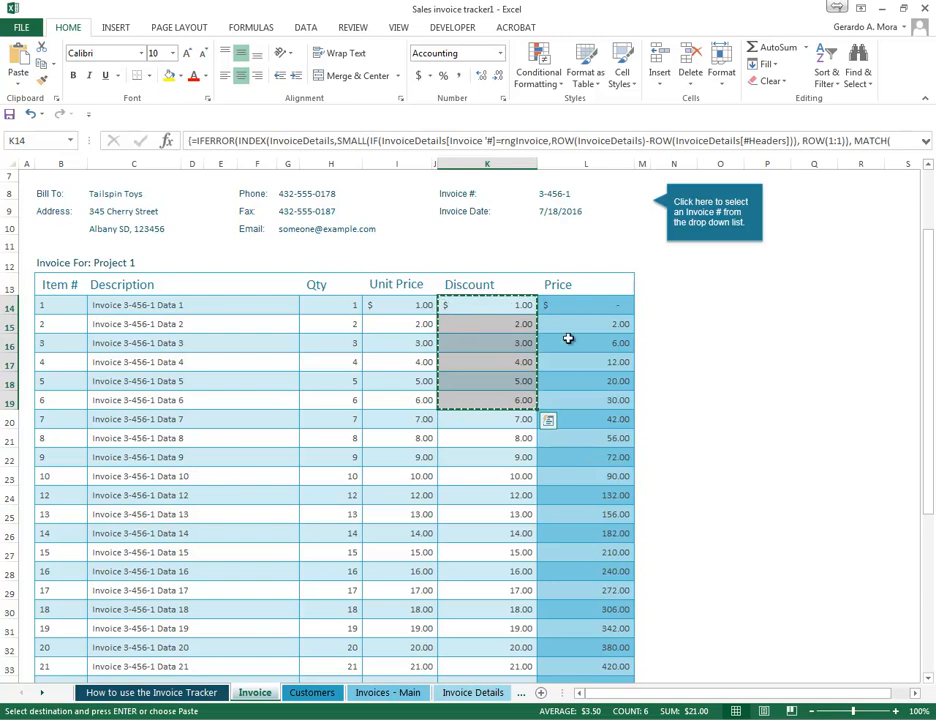
click(747, 304)
right_click(747, 304)
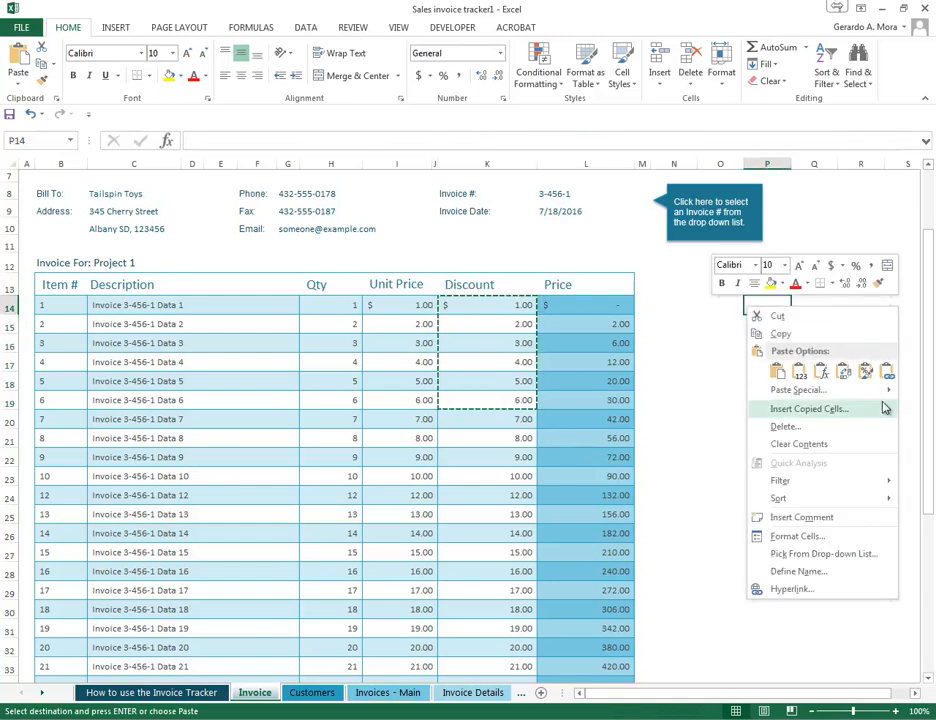
mouse_move(886, 390)
click(665, 477)
click(797, 511)
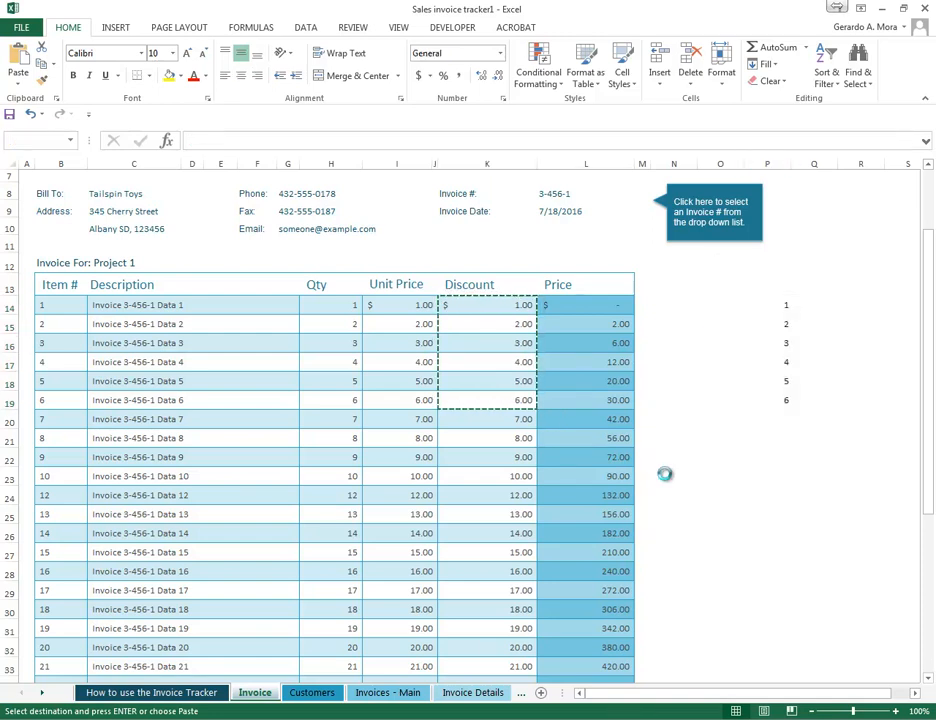
- Compare the contents of the pasted cells P14:P19 with the formula in the source Discount cell K16
click(777, 340)
click(780, 306)
click(783, 324)
click(786, 364)
click(778, 398)
click(780, 324)
click(496, 349)
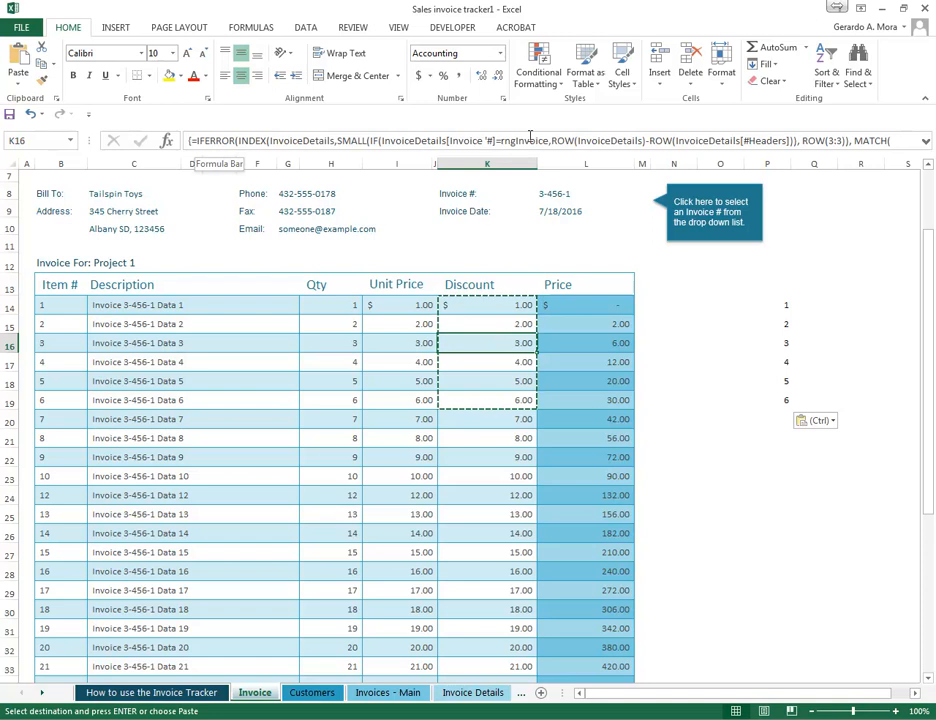
drag(783, 307, 789, 402)
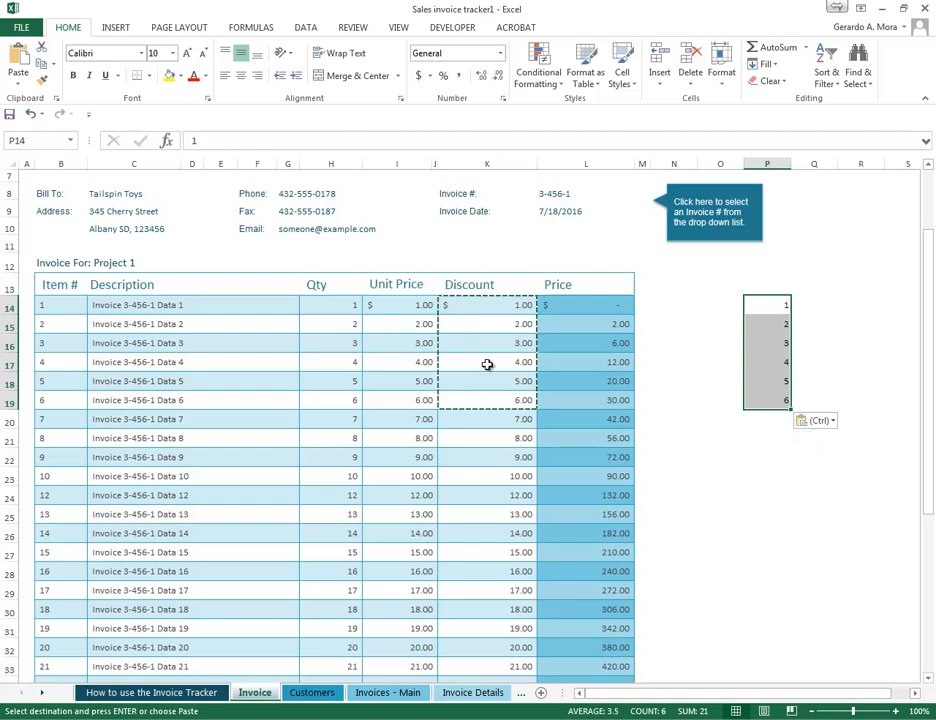
- Enter the formula =IF(L15>0,"Big","Nah") in cell N15
click(661, 306)
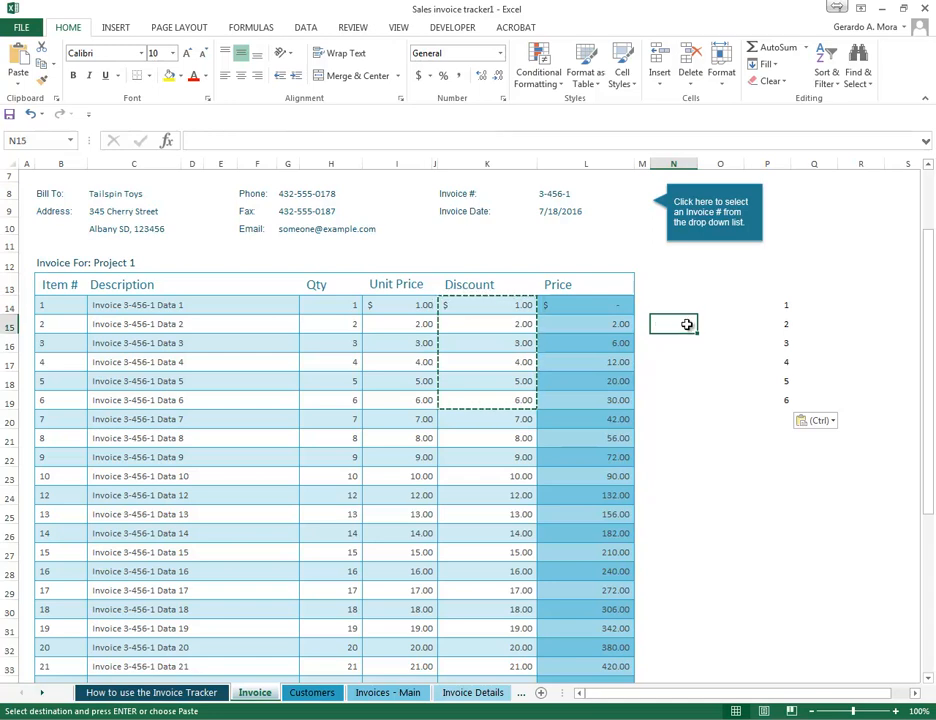
double_click(688, 324)
text(=if()
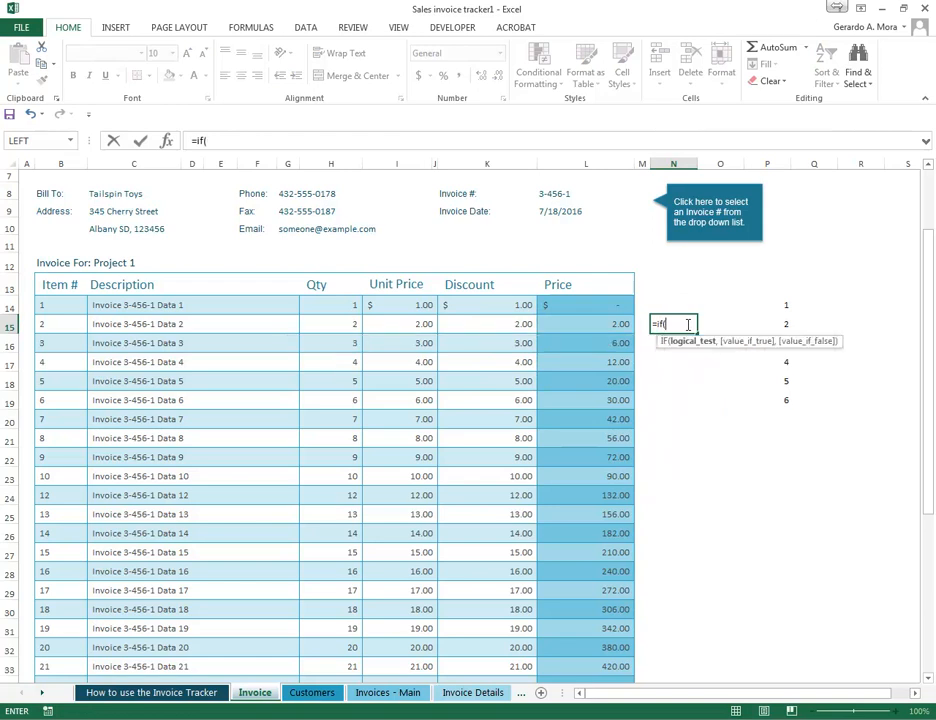
click(588, 321)
text(>)
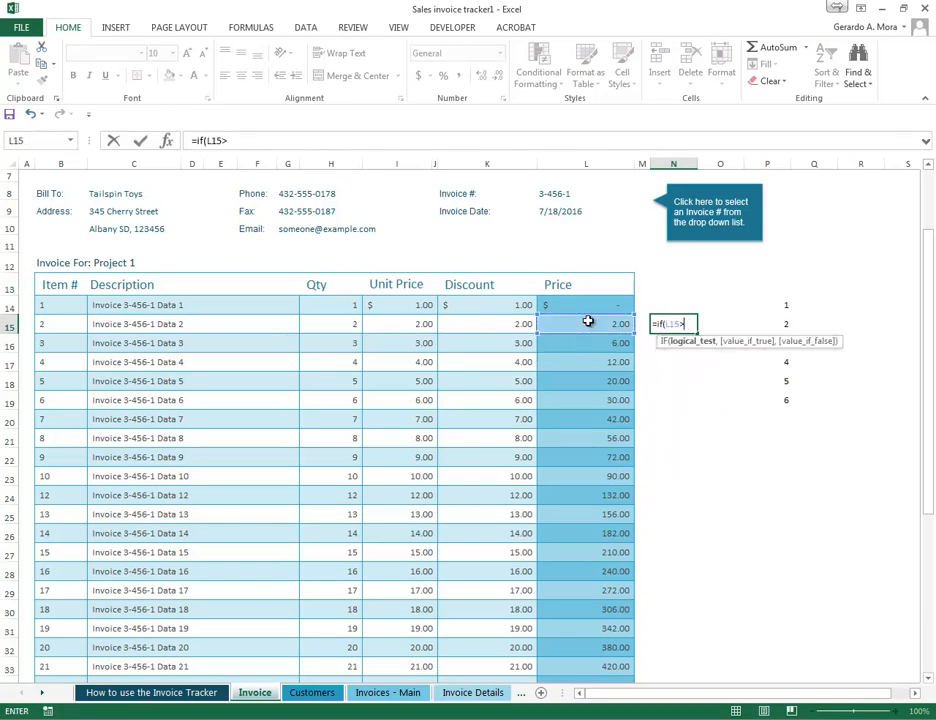
text(0,")
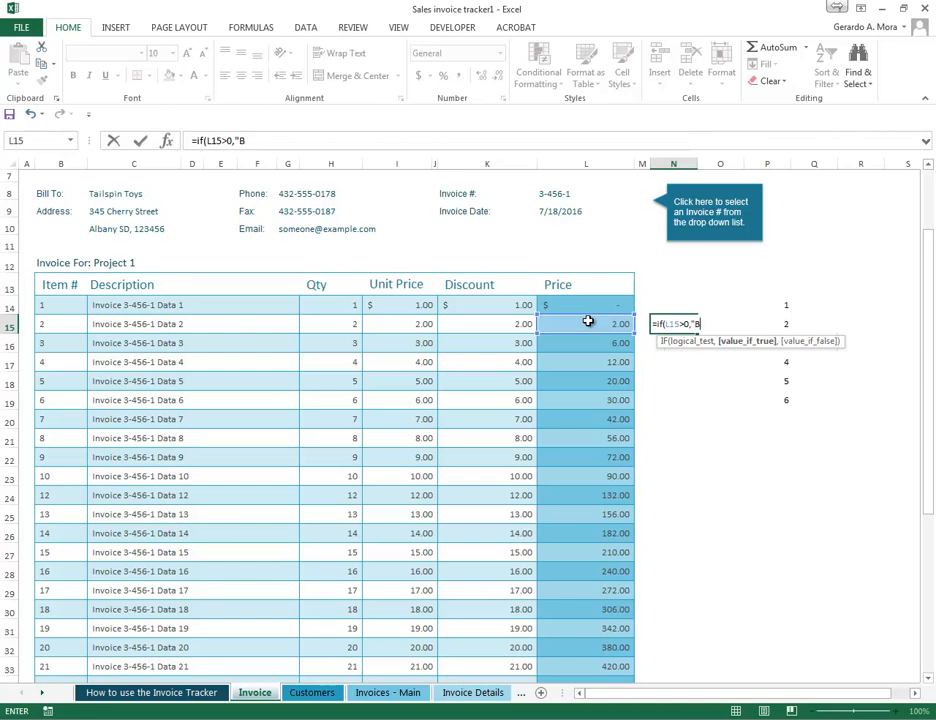
text(Big","Nah")
key(Return)
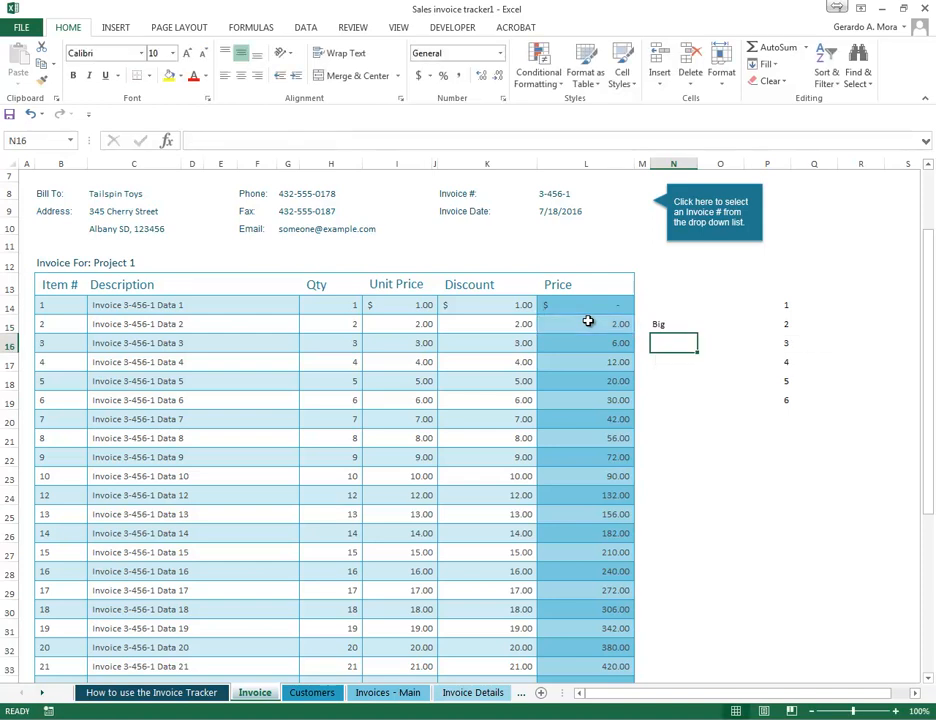
- Fill the IF formula from N15 down to N30 and check the copied formula in N19
click(672, 326)
drag(697, 334, 705, 618)
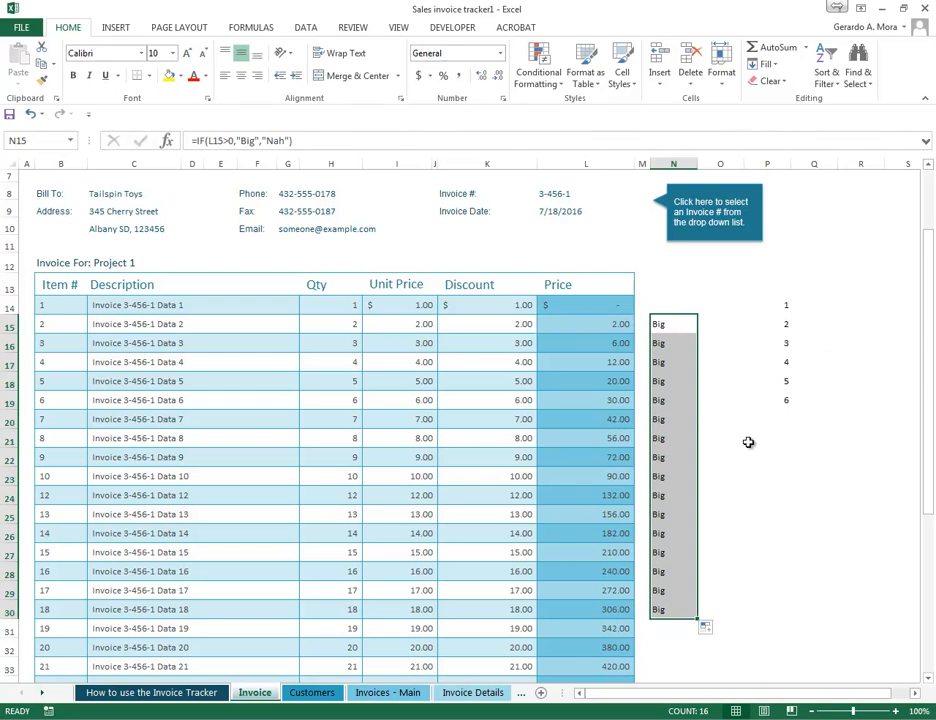
scroll(715, 389, down, 3)
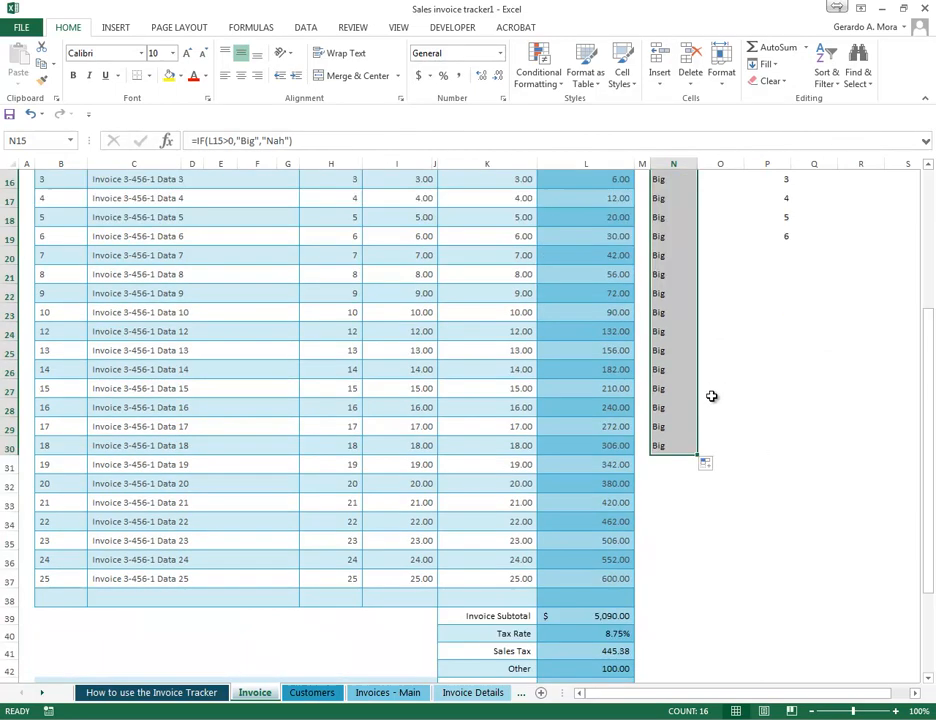
click(674, 236)
scroll(678, 349, up, 4)
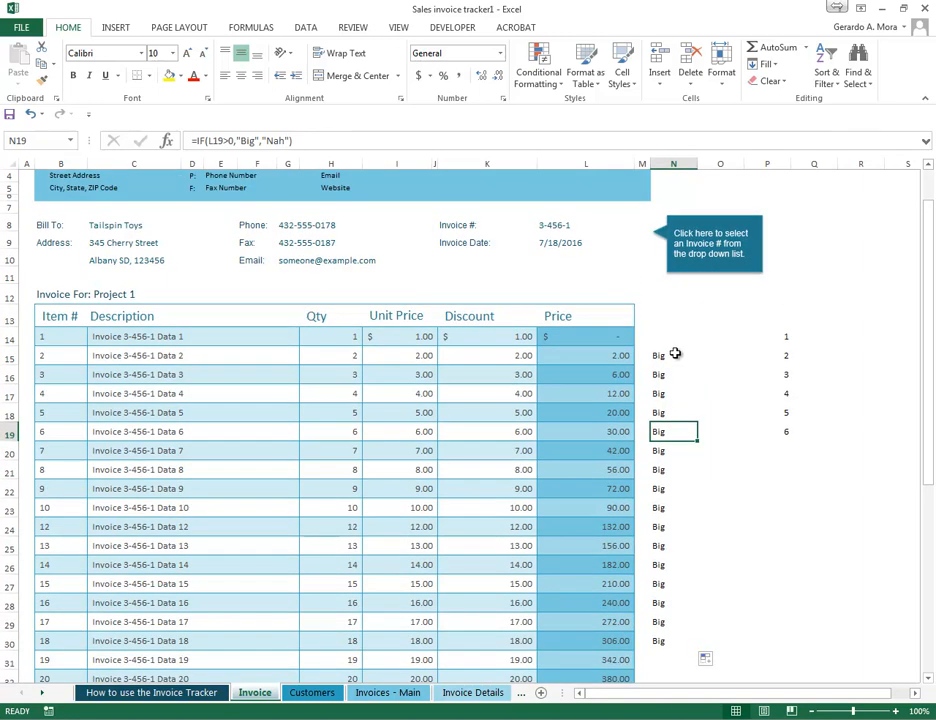
- Overwrite item 2's Price in L15 with -9 and check the IF formulas in column N
click(656, 354)
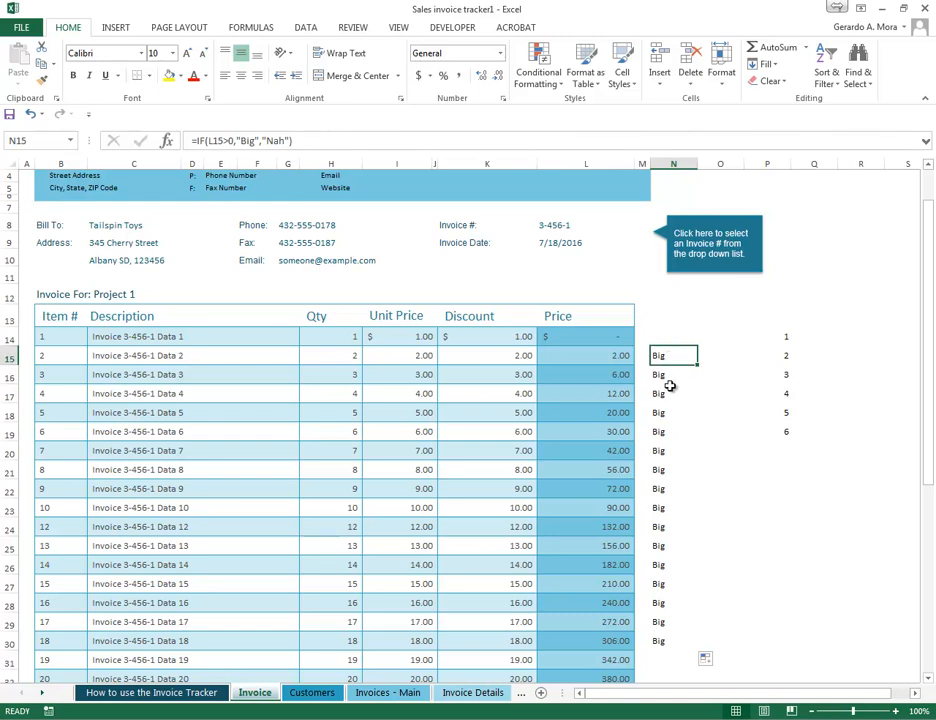
click(612, 356)
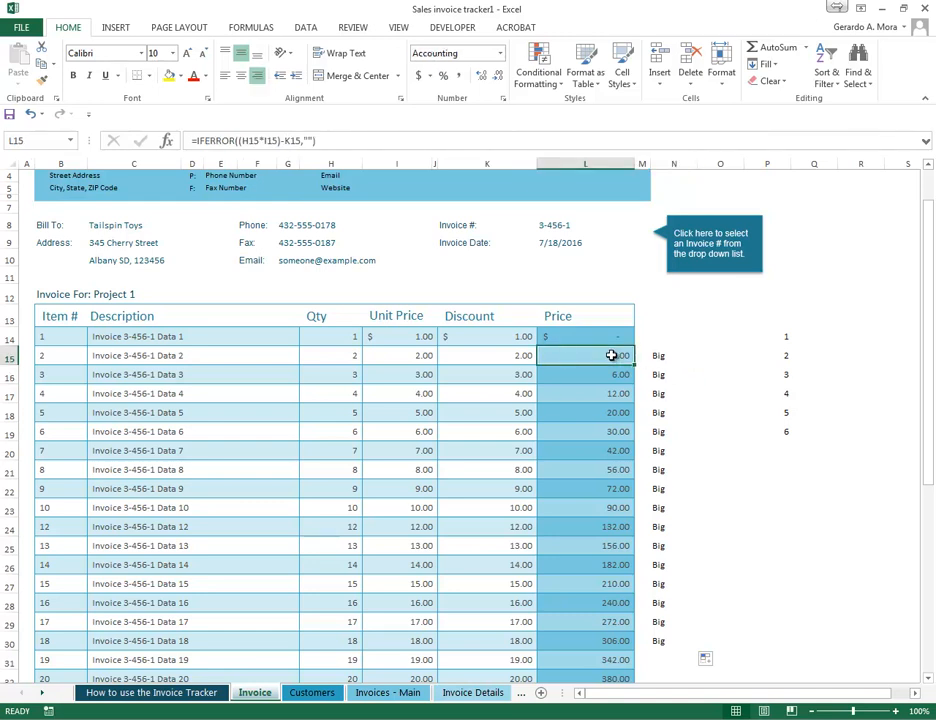
text(-9)
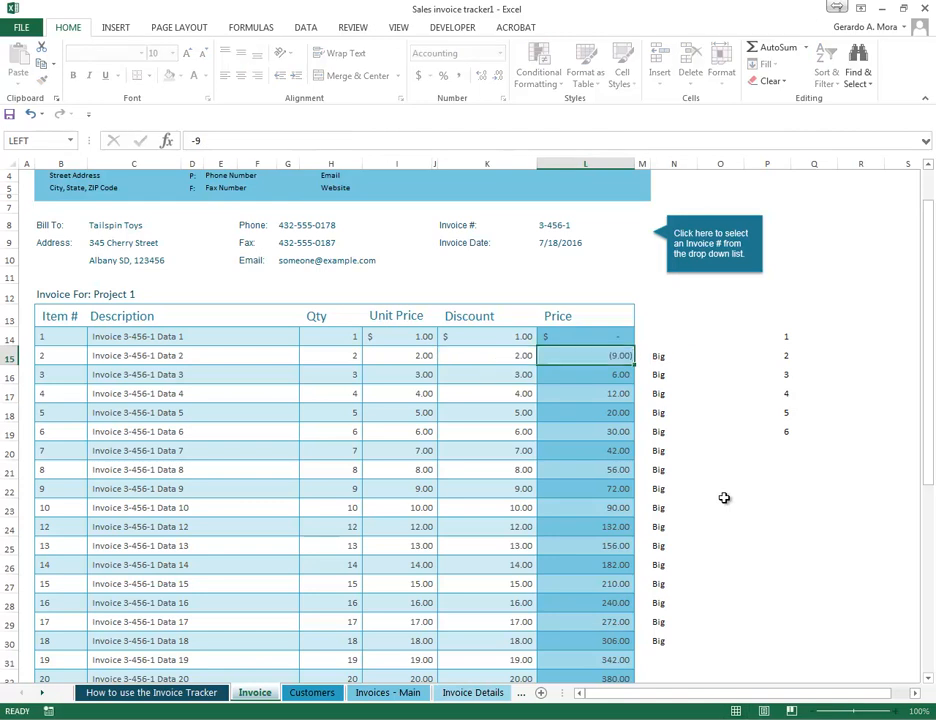
key(Return)
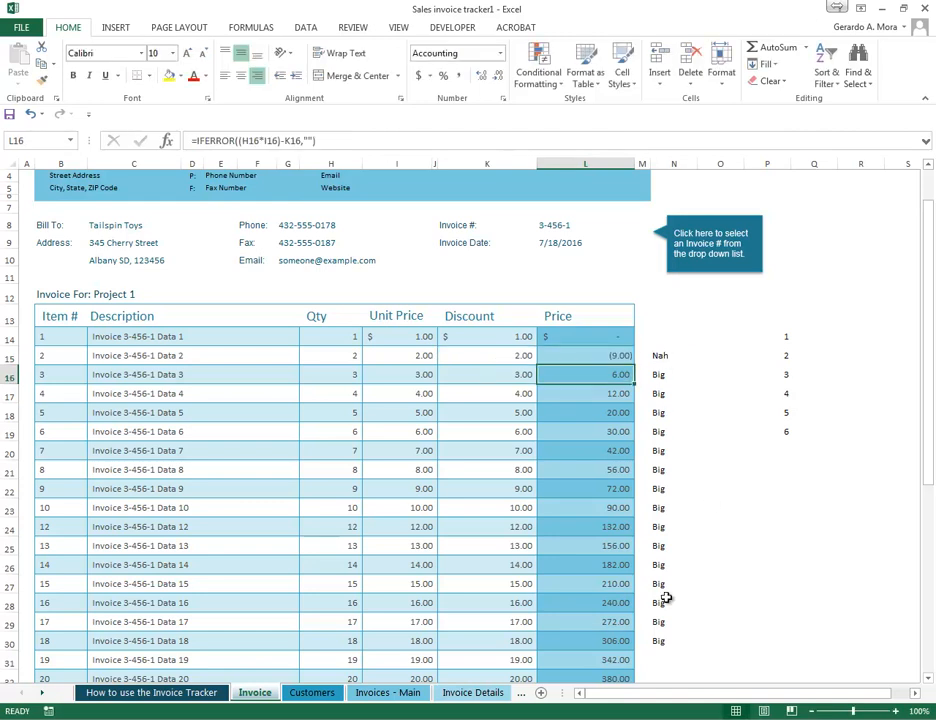
click(658, 487)
click(664, 390)
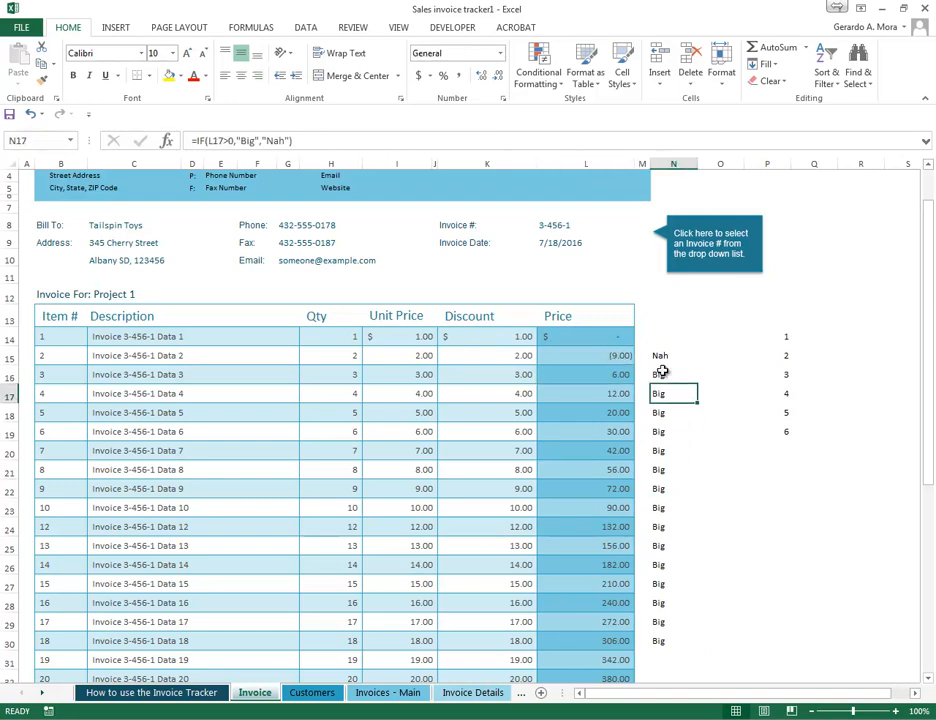
click(660, 377)
- Copy the IF formula cells N15:N30 and paste them over themselves as Values only
drag(665, 354, 666, 645)
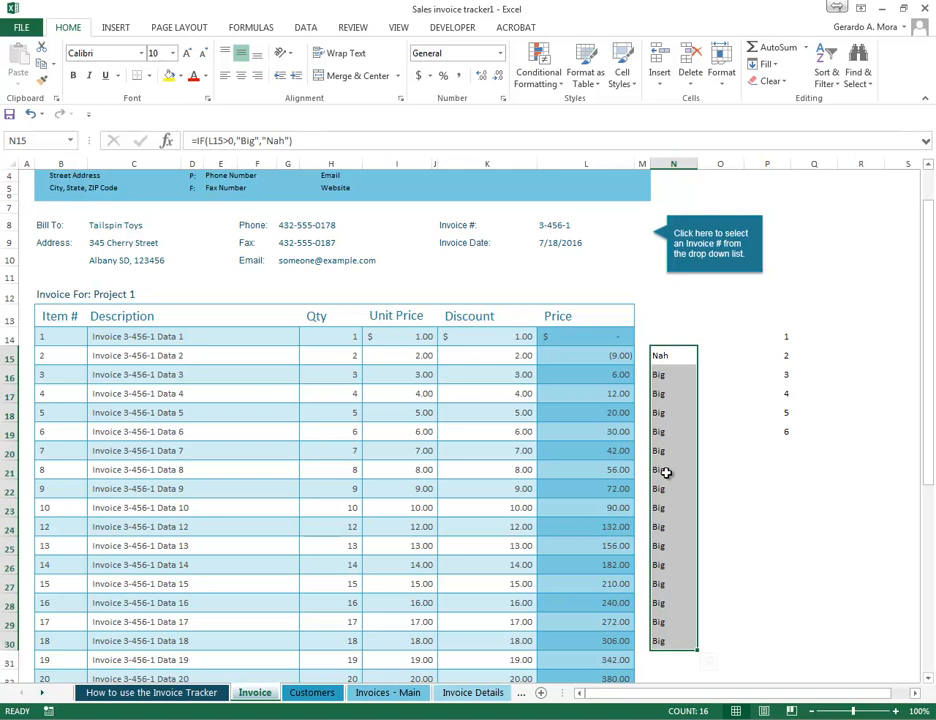
right_click(666, 357)
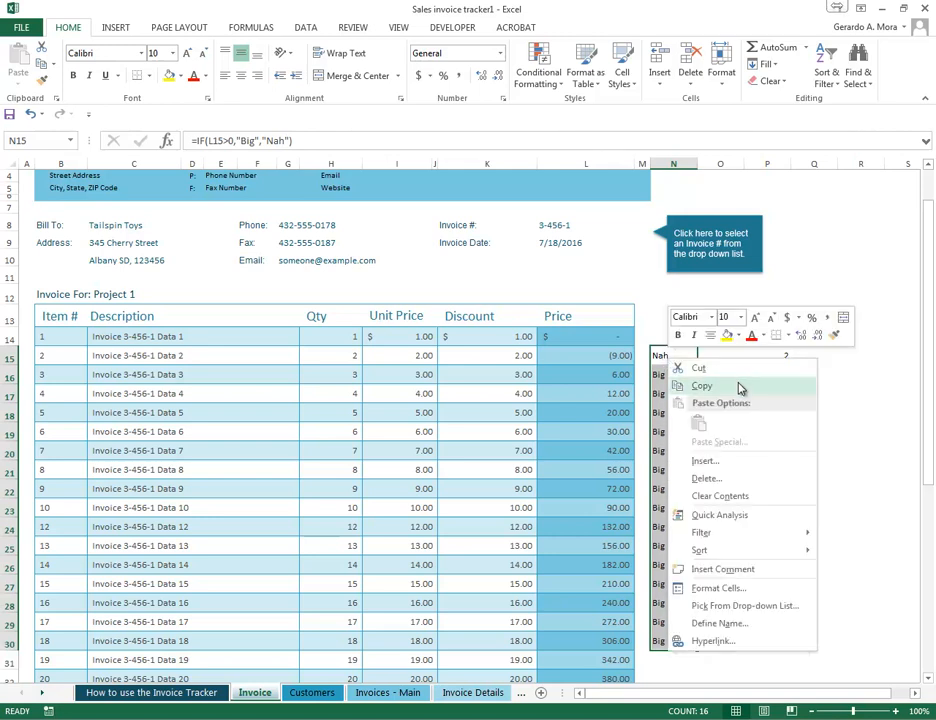
click(702, 386)
right_click(679, 362)
mouse_move(740, 443)
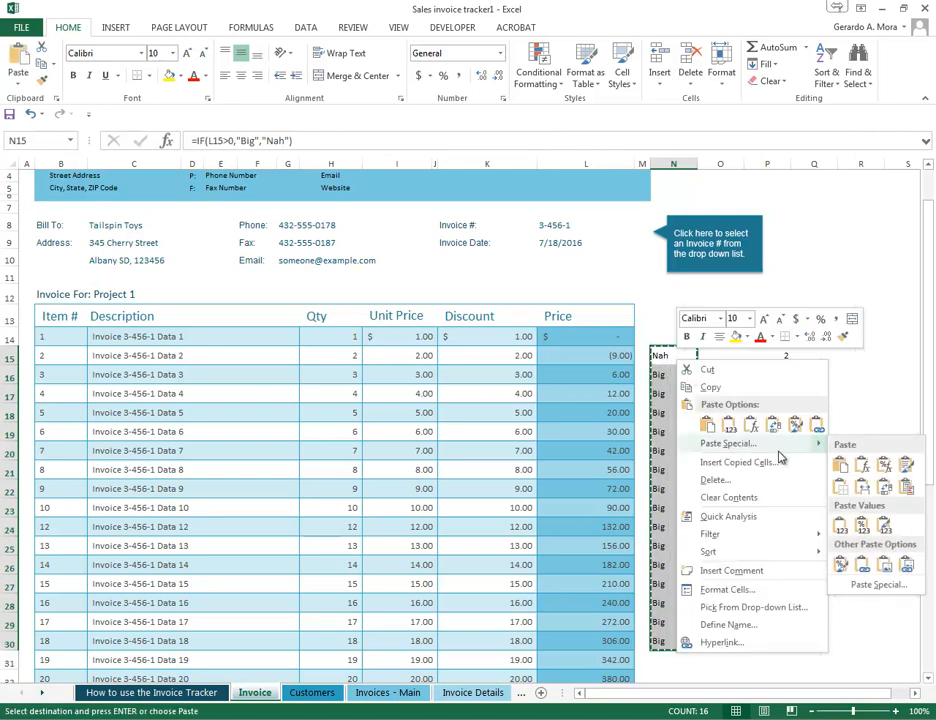
click(841, 528)
click(668, 433)
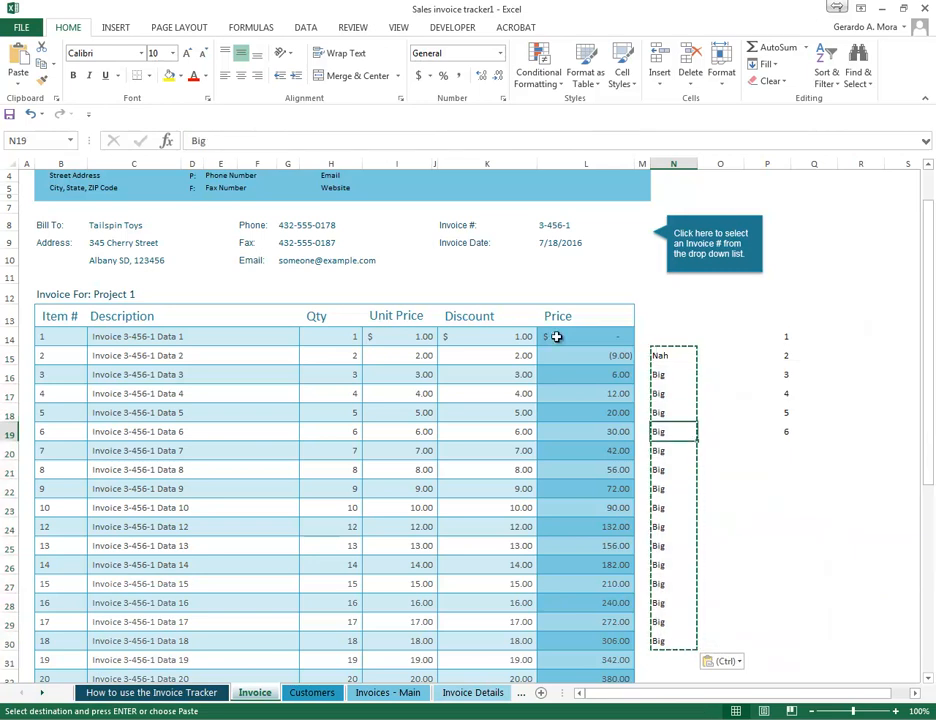
key(Escape)
- Check the contents of the converted cells in column N, from N15 down
click(660, 356)
click(660, 374)
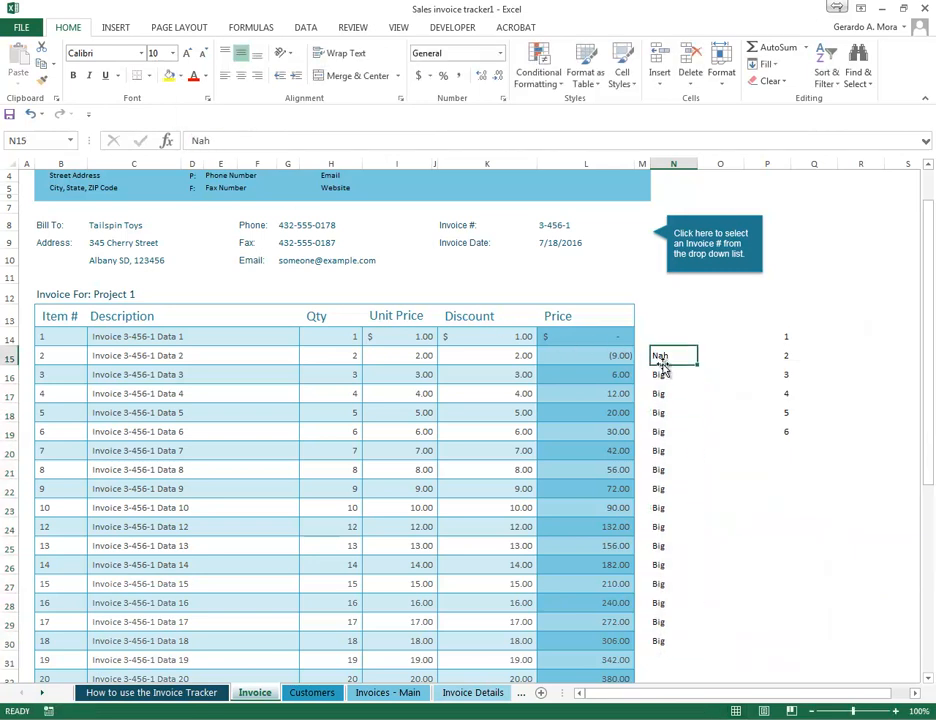
click(660, 445)
click(660, 356)
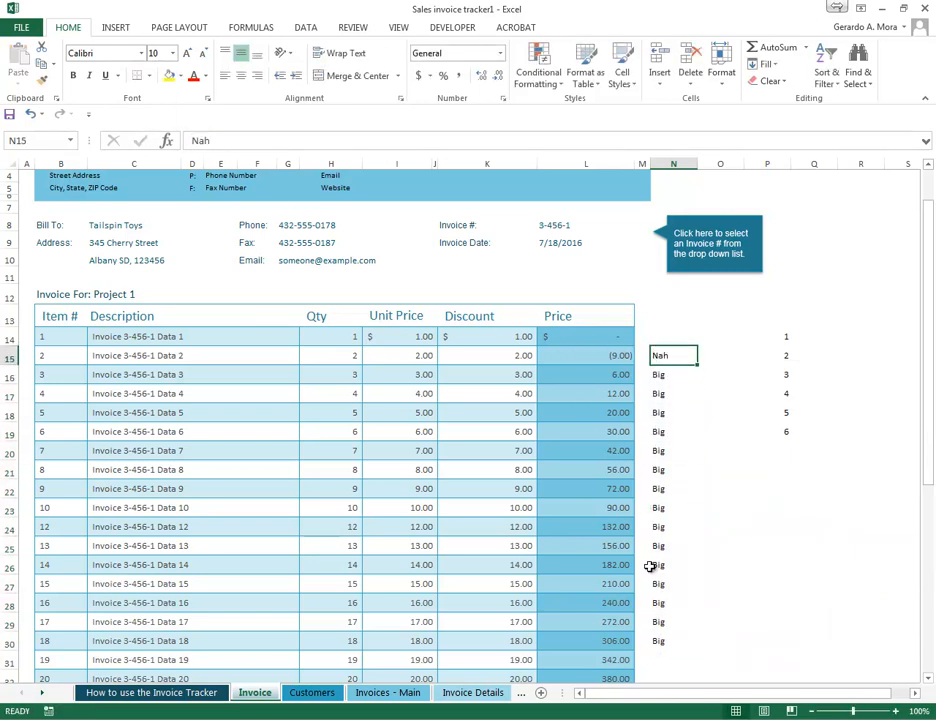
- Set item 2's Price in L15 to 2 and check the pasted entry in N17
click(612, 354)
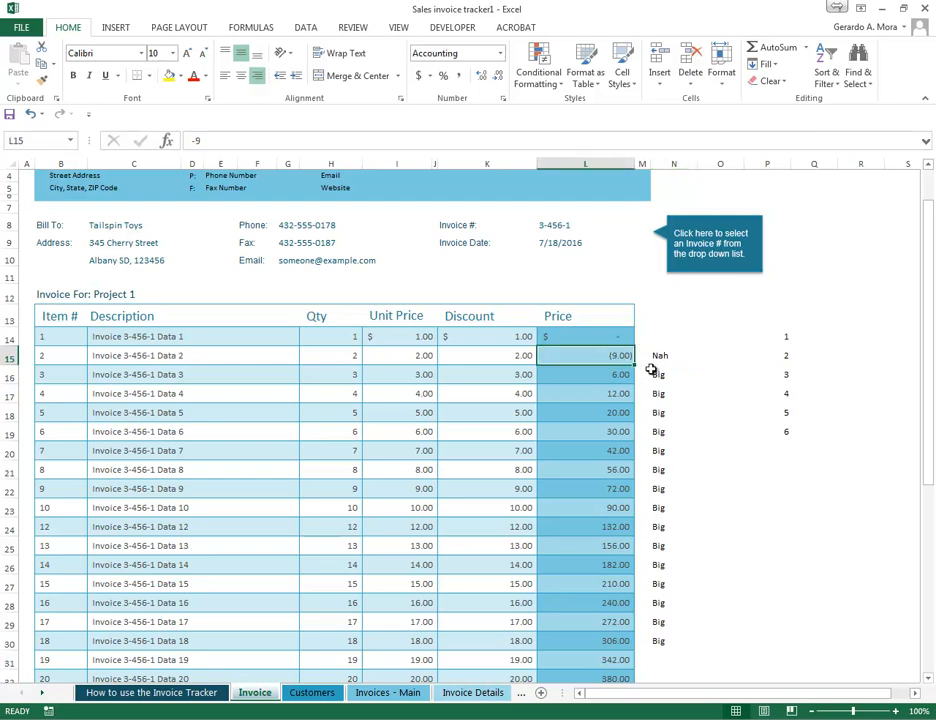
text(2)
key(Return)
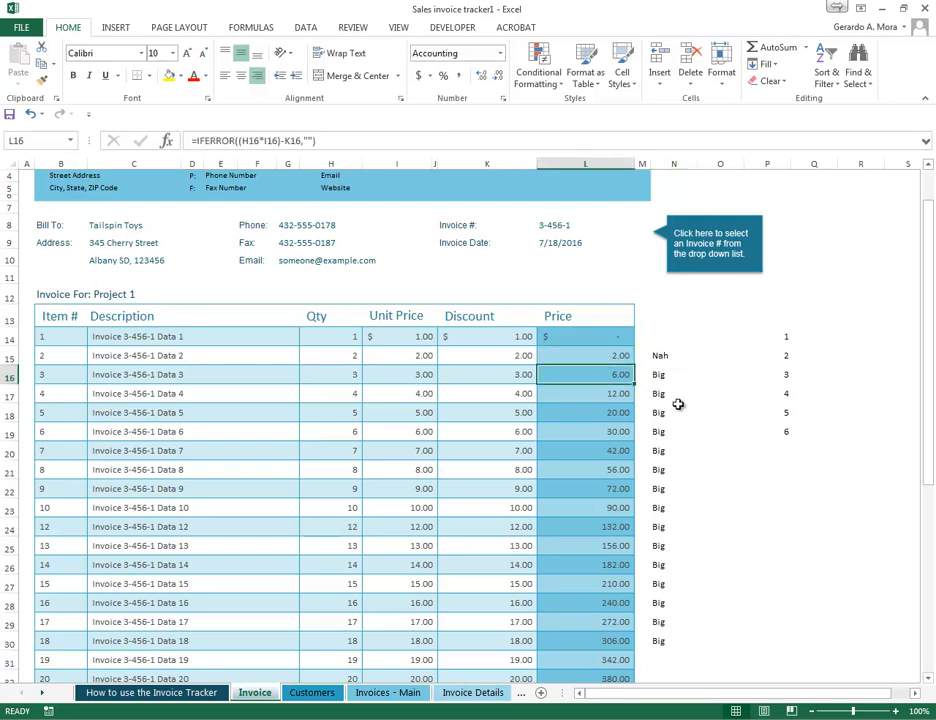
click(658, 393)
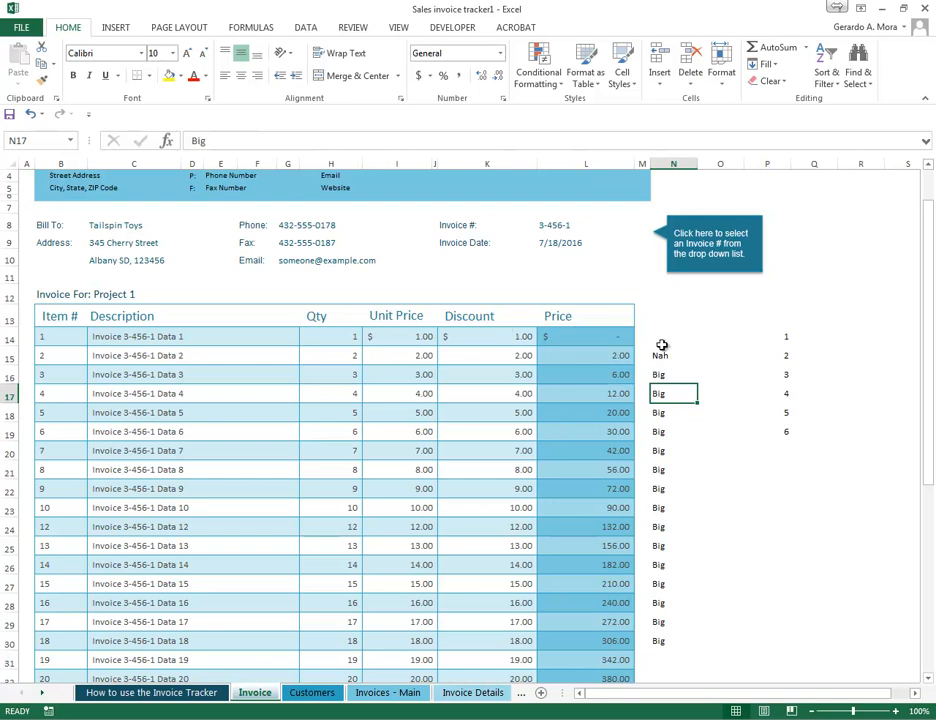
click(734, 451)
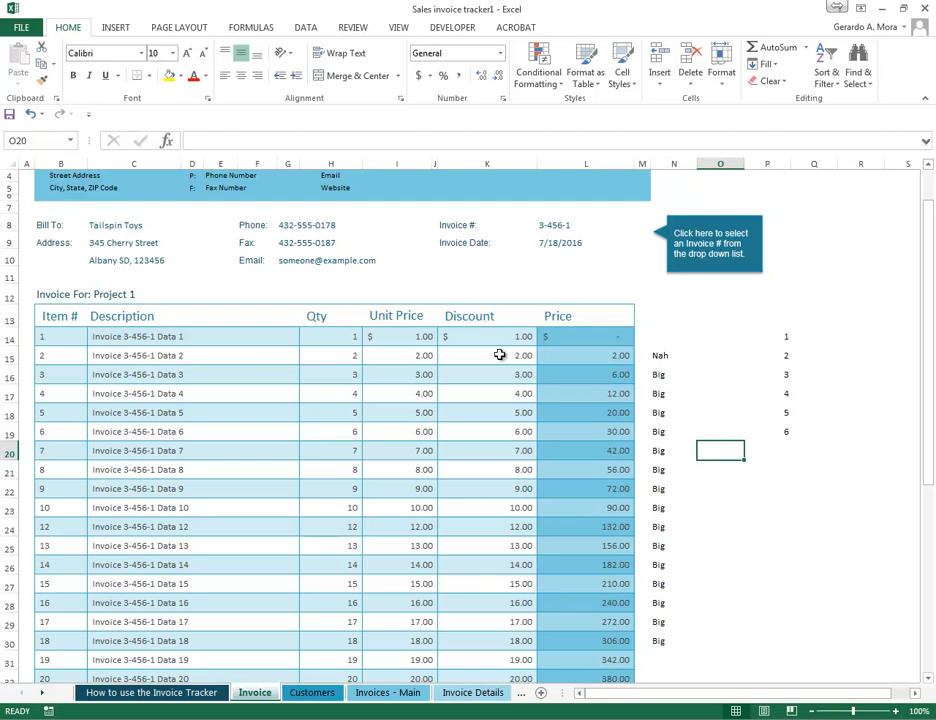
- Copy the Discount cells of items 1 to 5 and paste them at R14 as Values & Number Formatting
drag(495, 338, 501, 414)
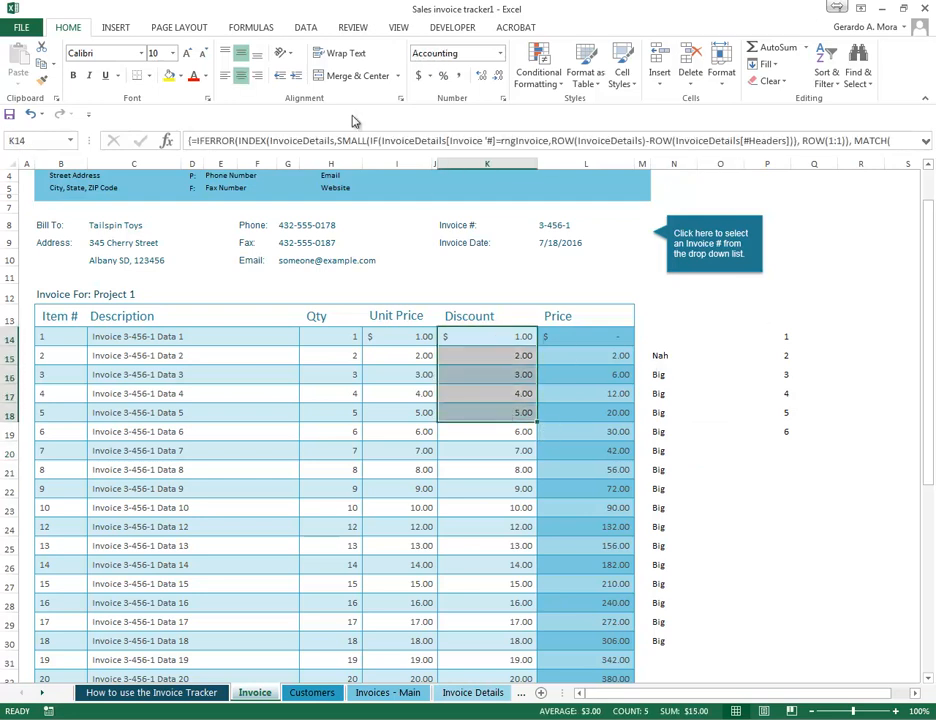
right_click(470, 364)
click(531, 394)
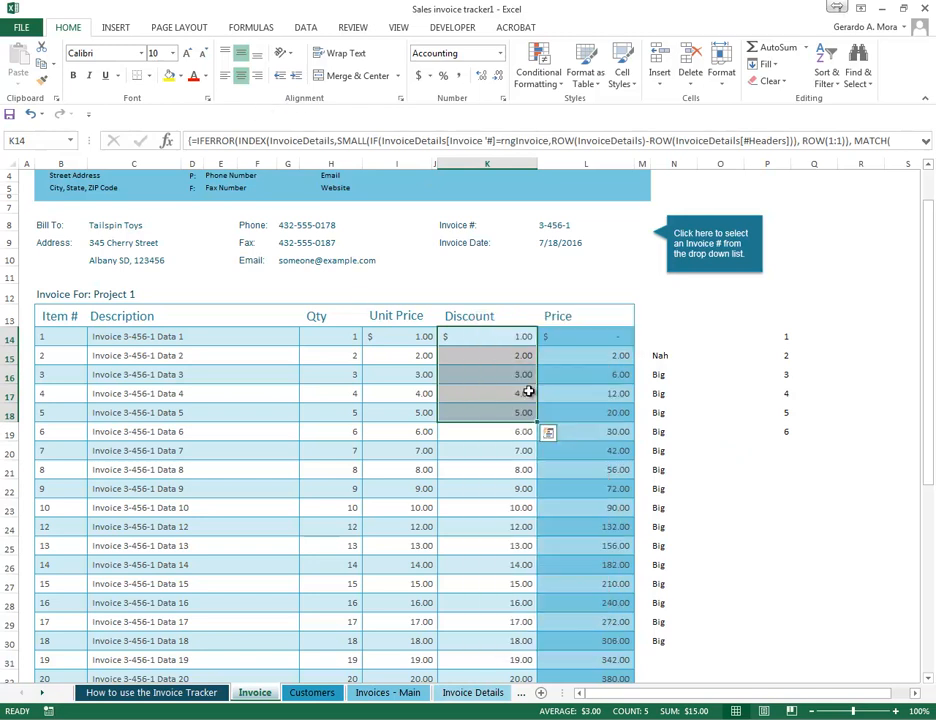
click(857, 336)
right_click(857, 336)
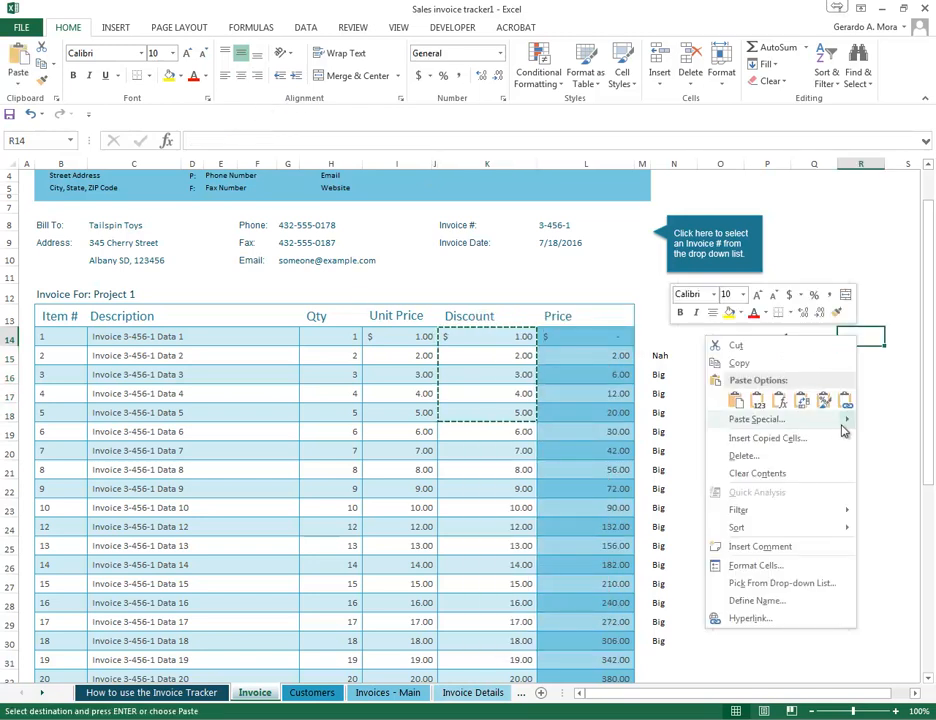
mouse_move(846, 421)
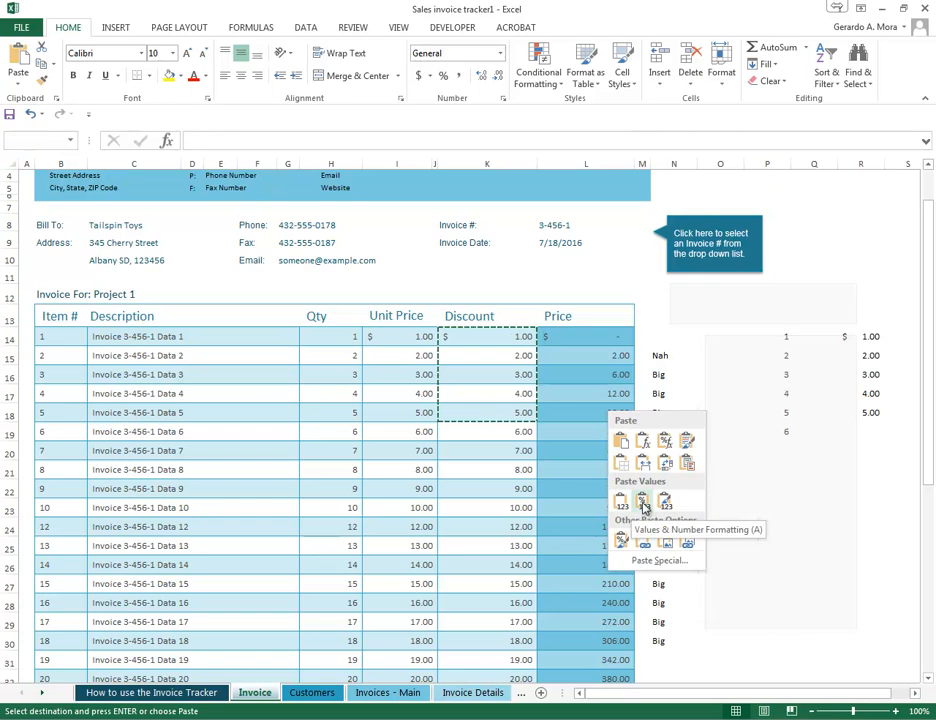
click(644, 507)
- Check the contents and number formatting of the pasted cells R14:R18
click(846, 462)
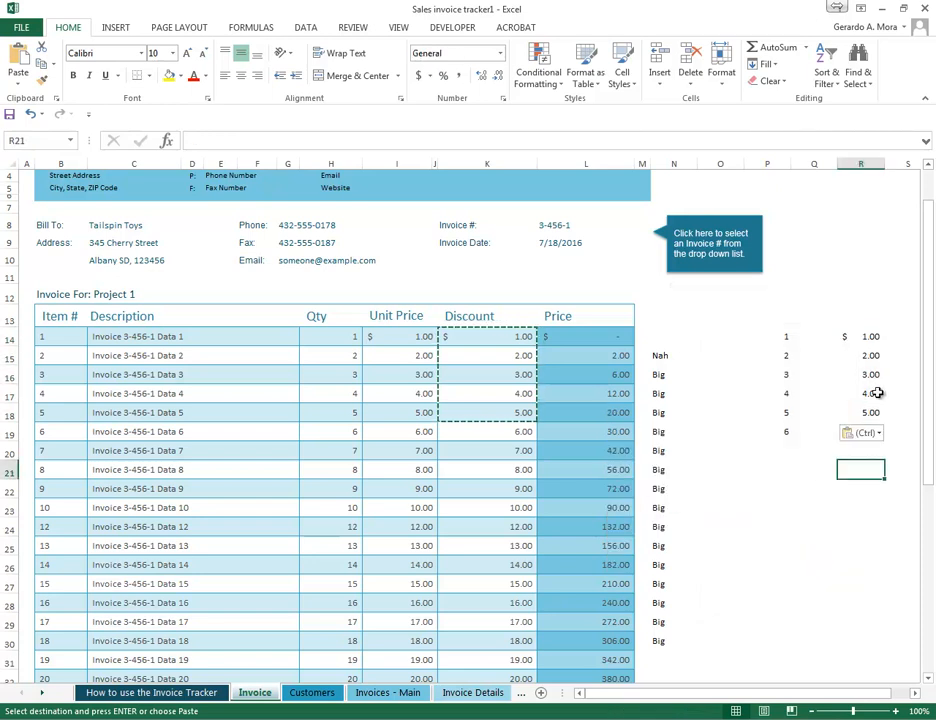
click(846, 338)
click(871, 356)
click(871, 375)
click(869, 412)
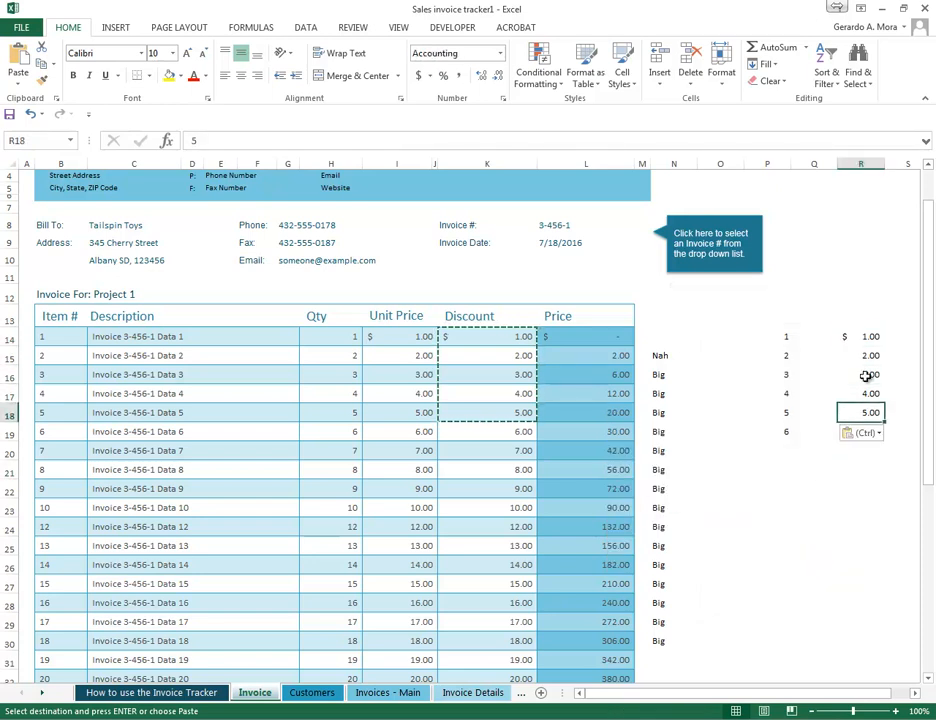
click(871, 356)
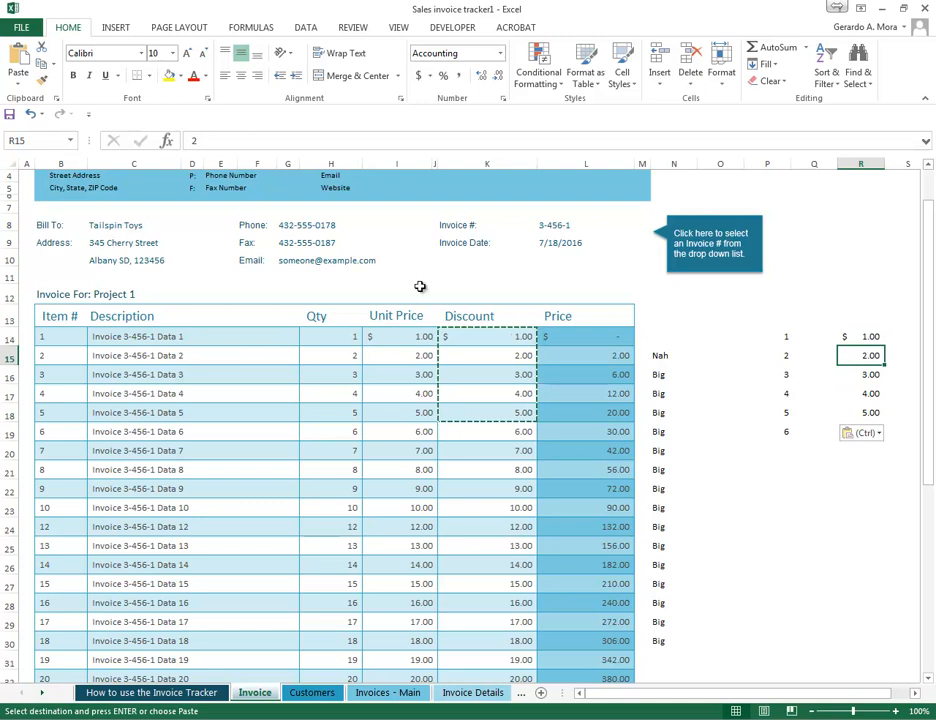
- Paste the copied Discount cells at P21 as Values & Source Formatting
click(811, 469)
click(779, 476)
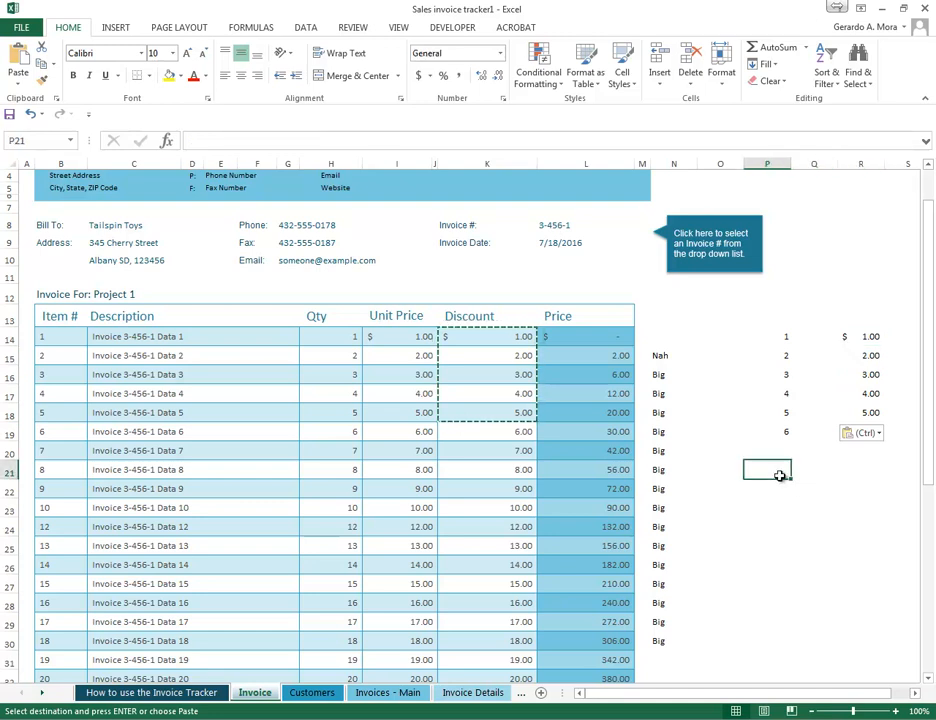
right_click(781, 477)
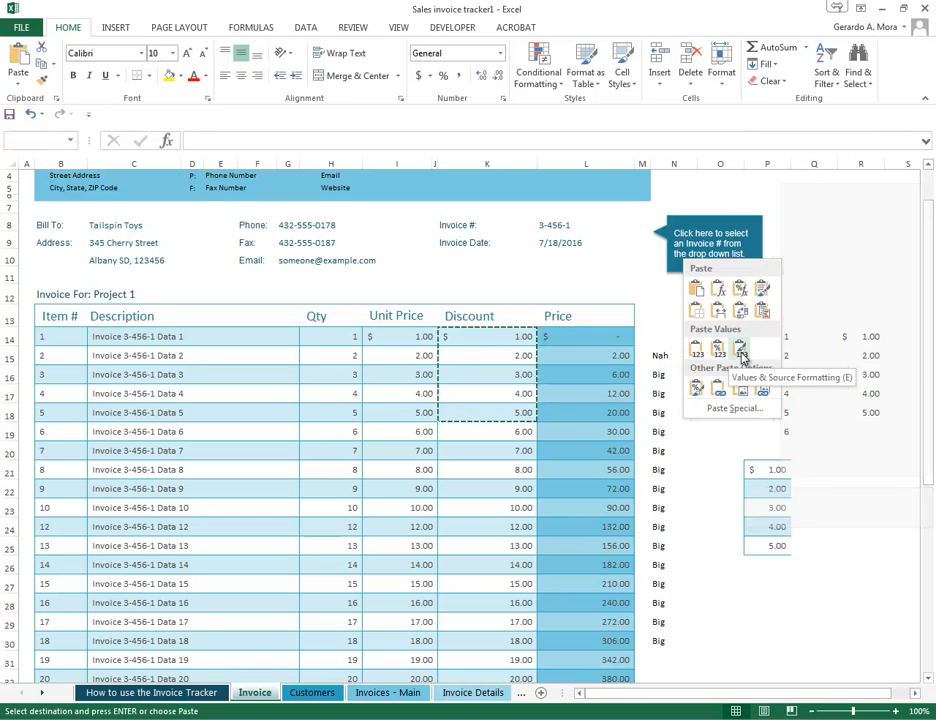
click(740, 354)
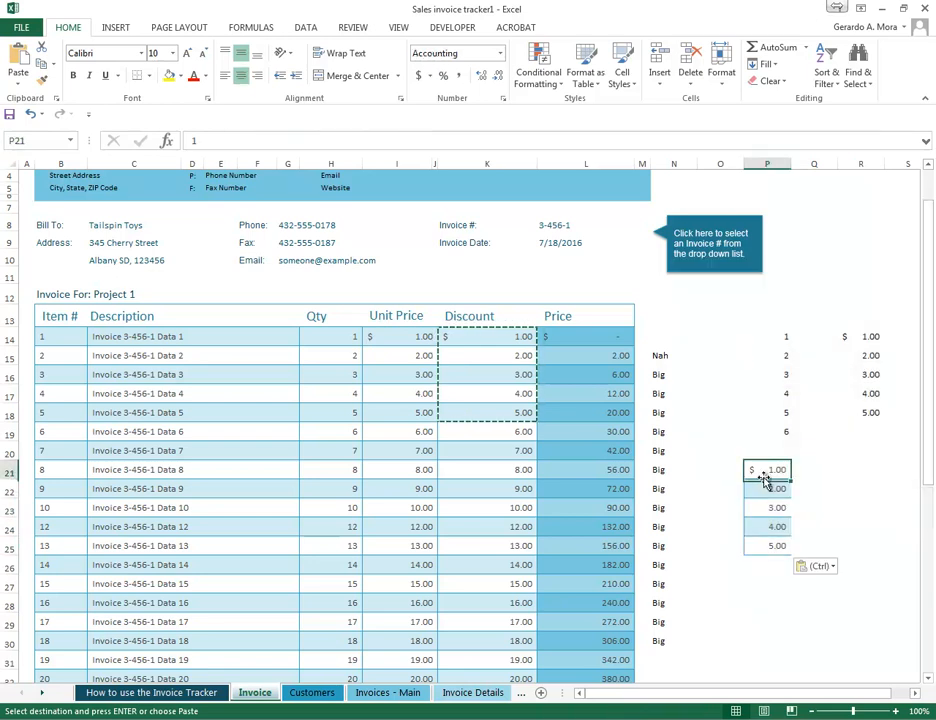
key(Return)
- Compare the contents and formatting of the pasted cells P21:P25 with those at R14
click(863, 337)
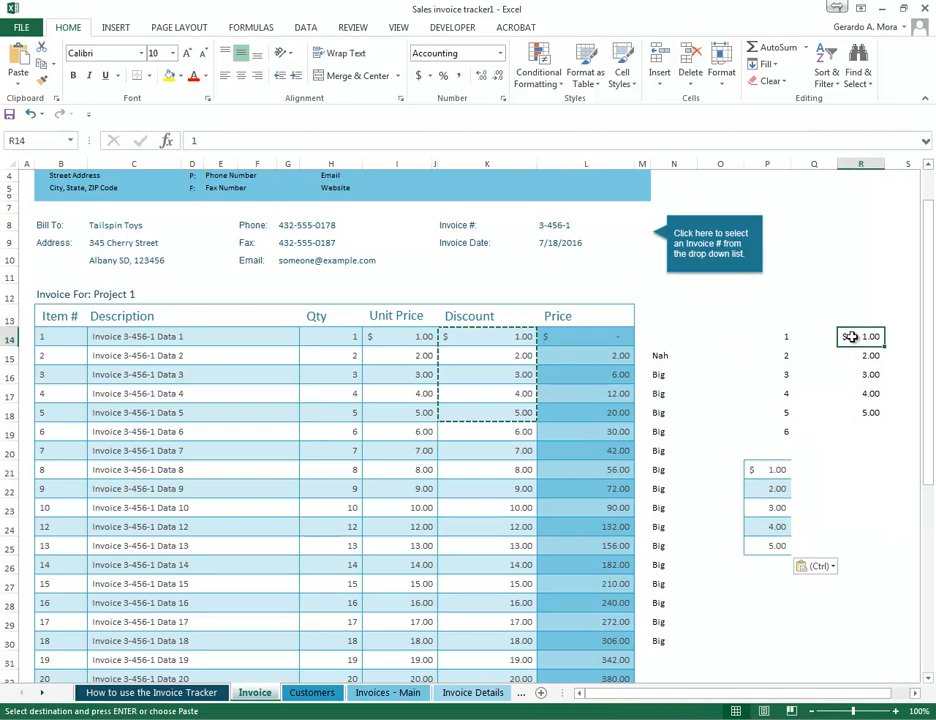
click(779, 488)
click(773, 525)
click(774, 545)
click(775, 508)
drag(775, 469, 776, 545)
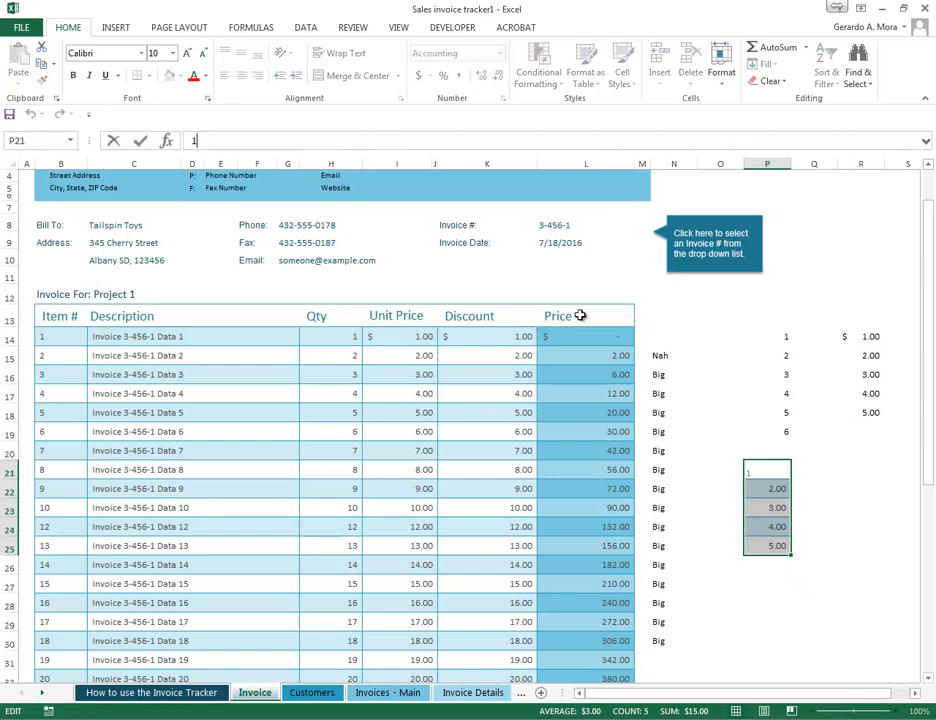
- Delete the pasted sample cells in O13:R27 and remove the Big/Nah entries from column N
drag(705, 314, 866, 584)
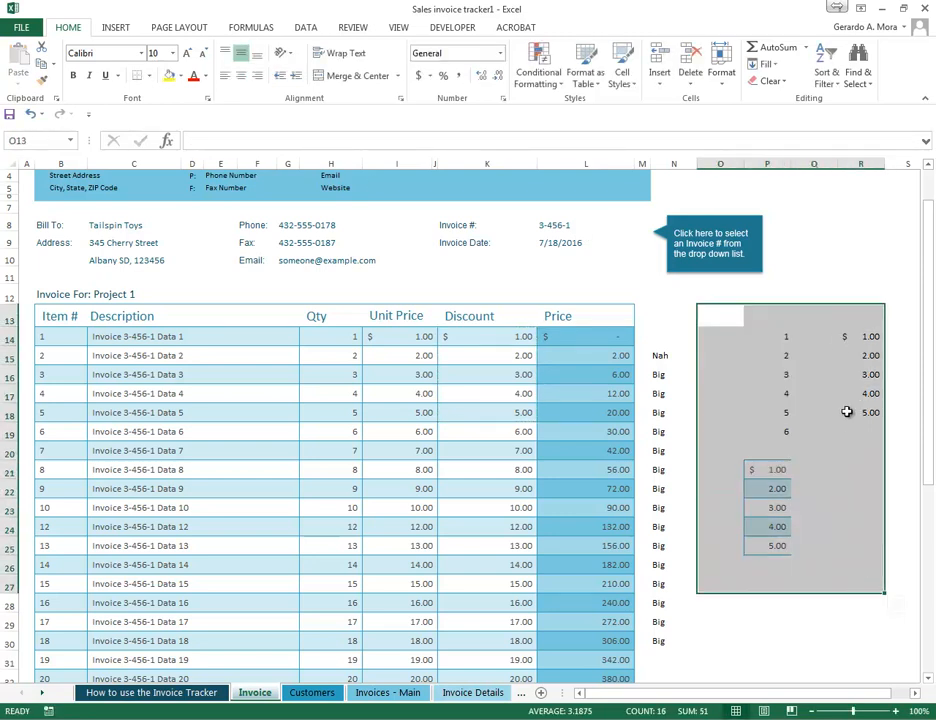
right_click(828, 383)
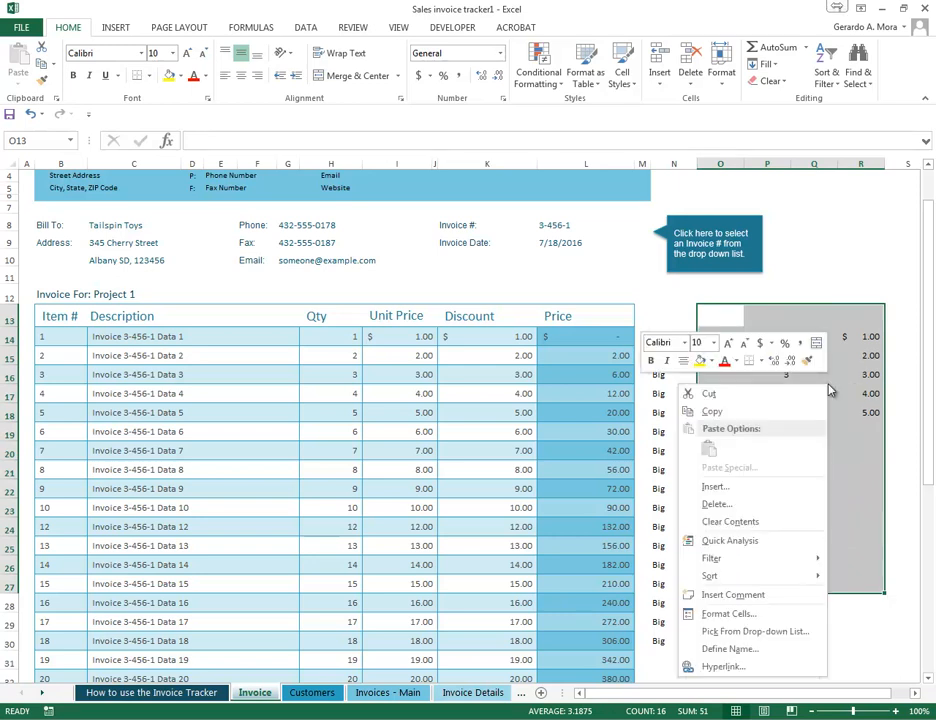
click(735, 505)
click(703, 544)
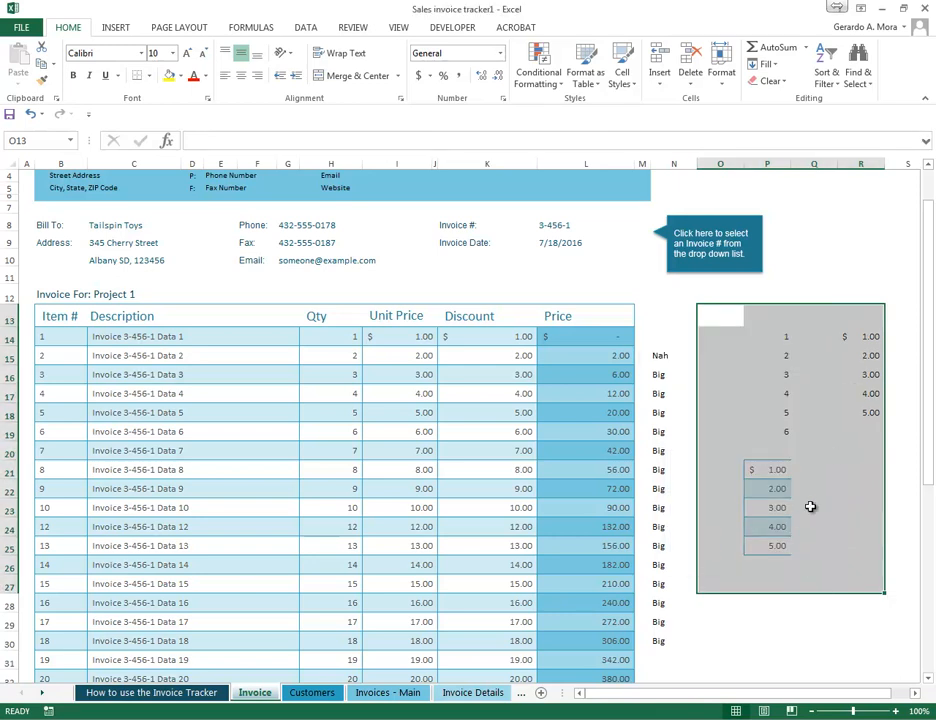
click(833, 445)
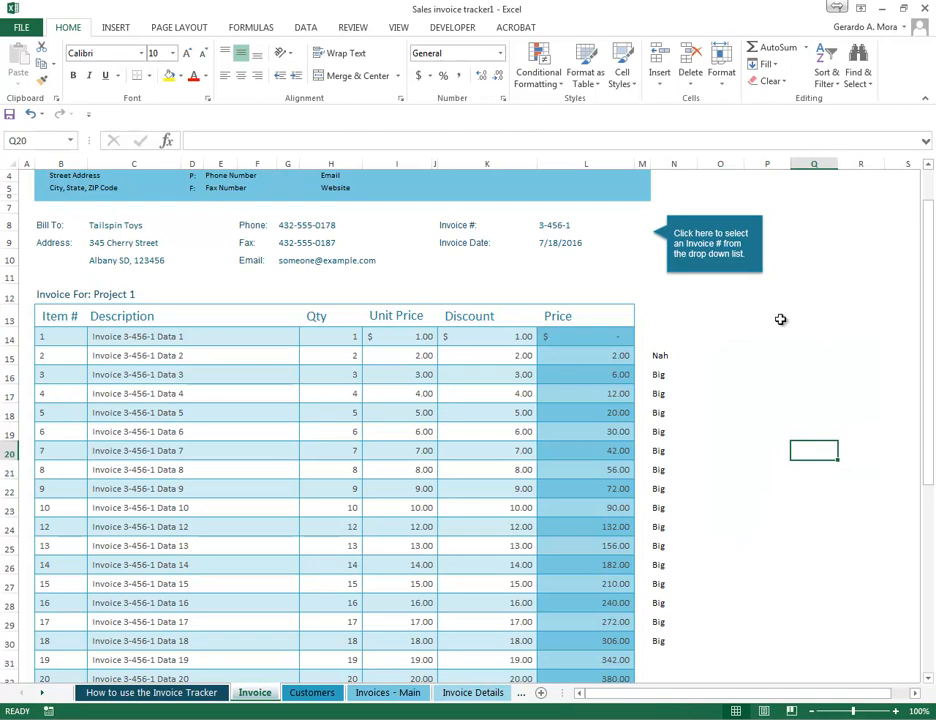
click(668, 160)
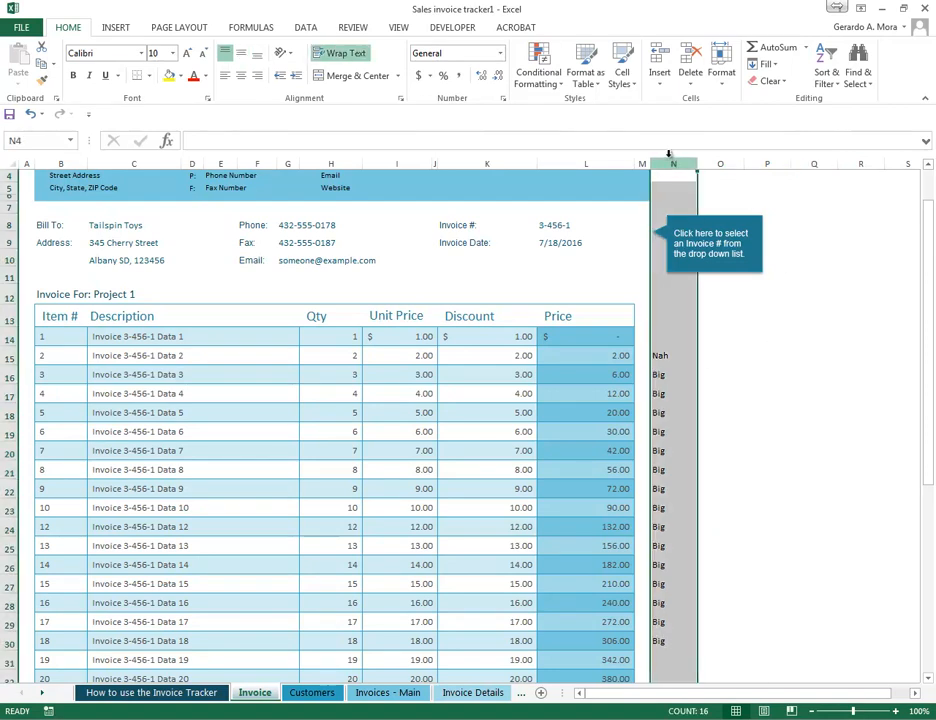
right_click(716, 358)
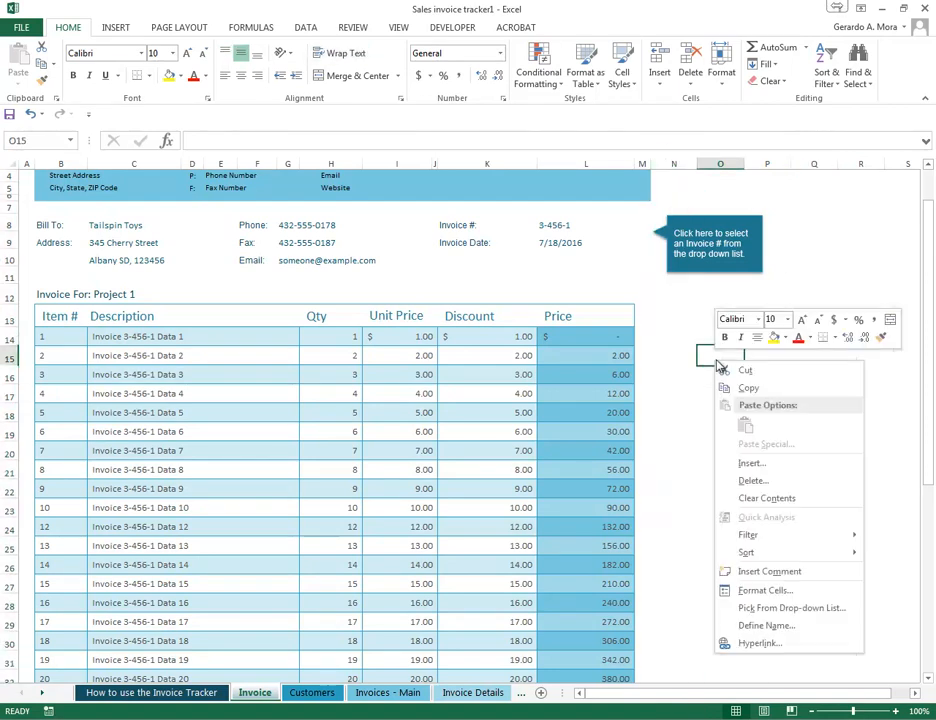
- Copy the Unit Price cells I14:I18 and preview the other paste options at N13, including Linked Picture
drag(405, 338, 420, 410)
right_click(430, 392)
click(560, 422)
click(696, 319)
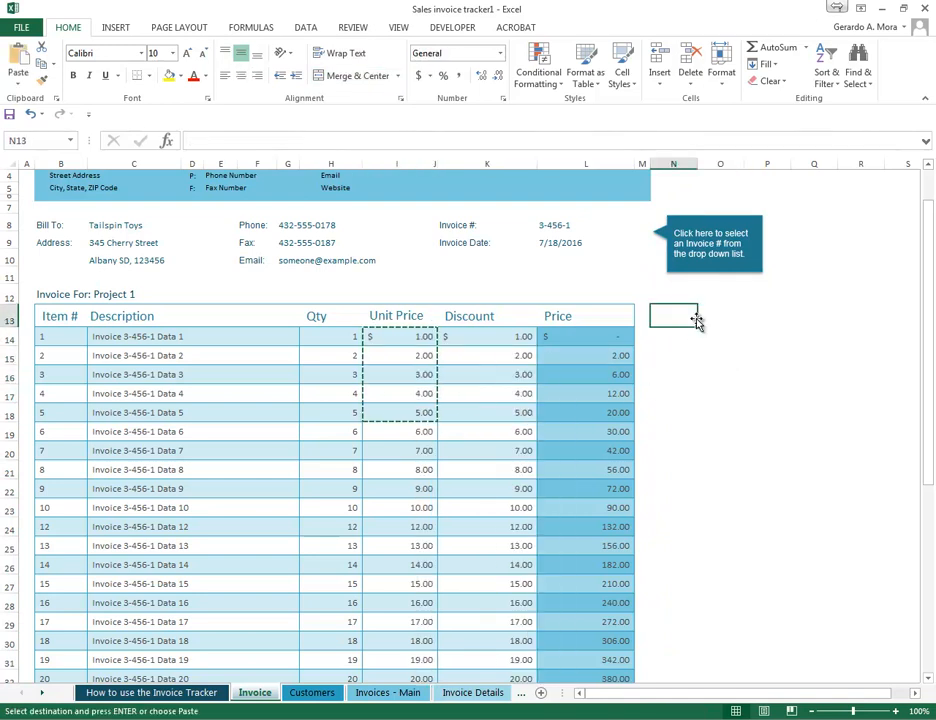
right_click(696, 319)
mouse_move(838, 406)
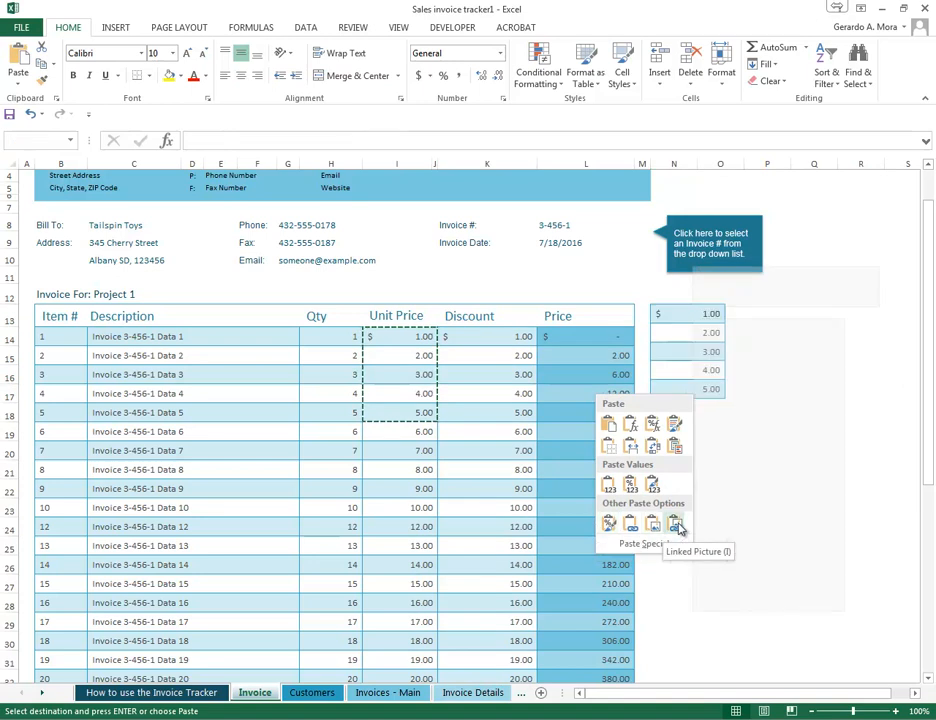
key(Escape)
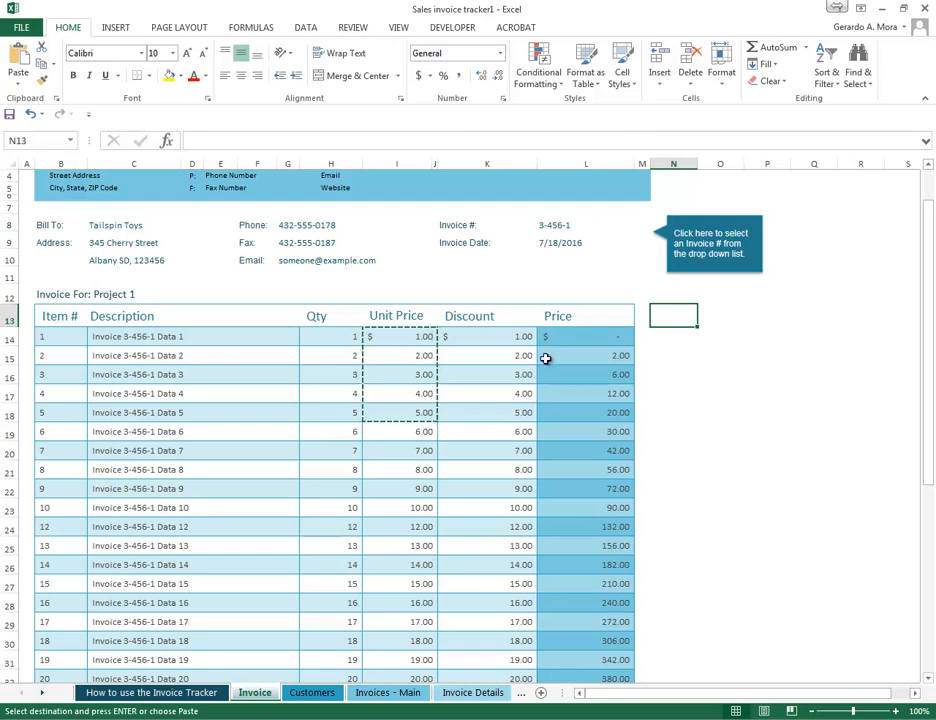
- Copy the Unit Price cells I14:I18 and paste only their formatting at P14
drag(400, 337, 400, 418)
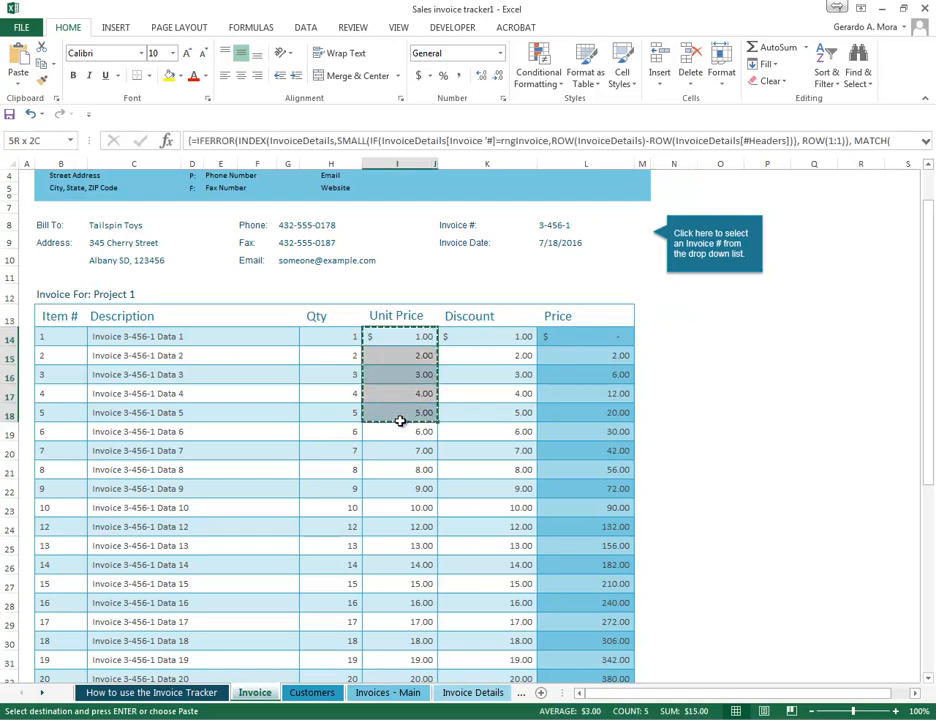
right_click(403, 338)
key(Escape)
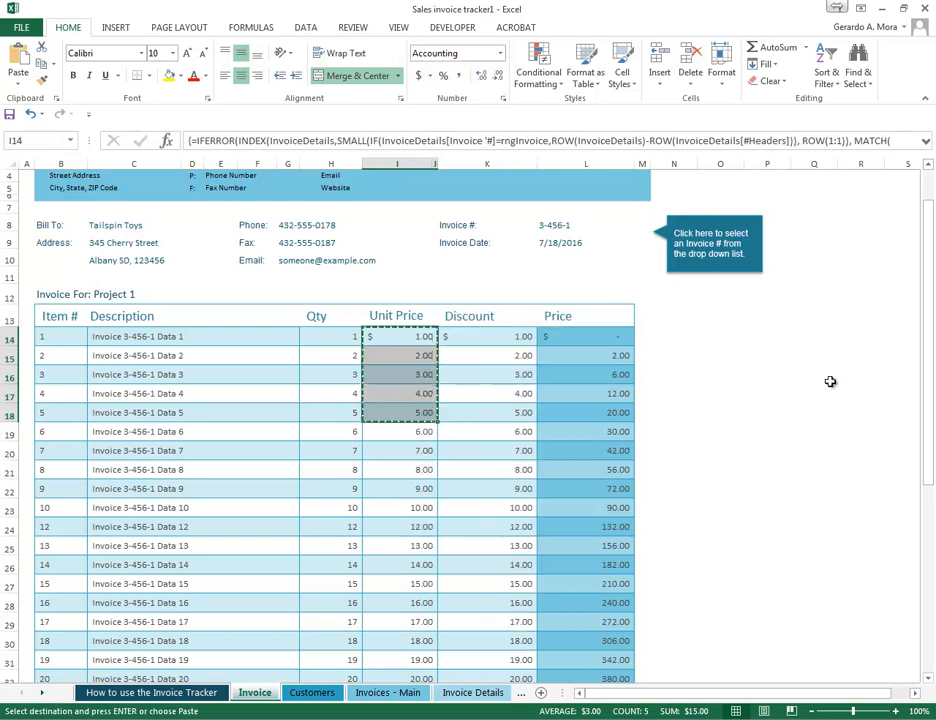
click(785, 341)
right_click(785, 342)
mouse_move(776, 421)
click(799, 541)
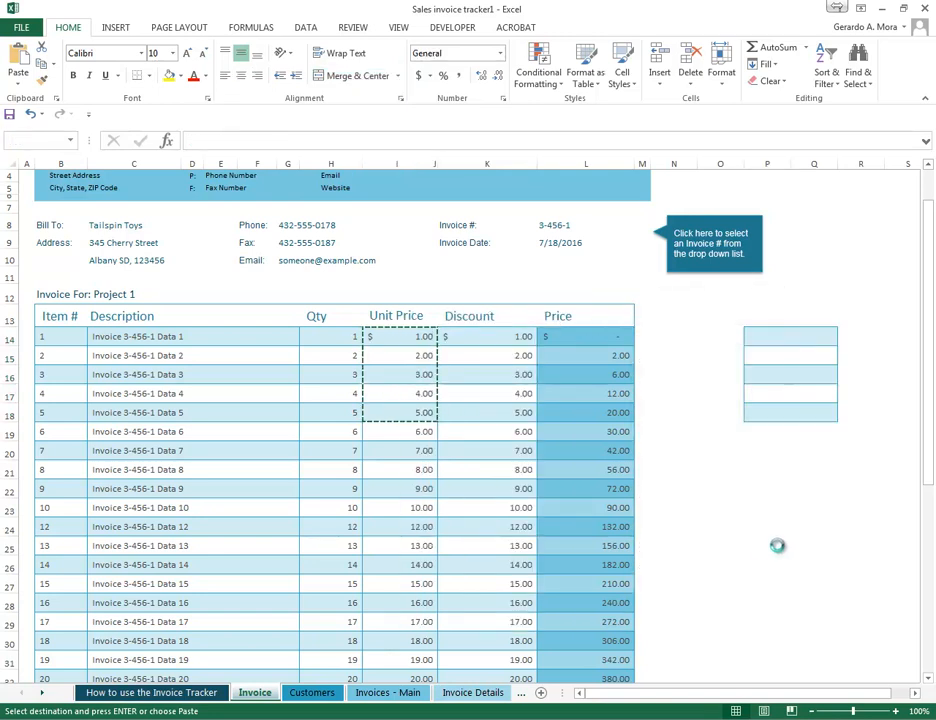
- Check the contents of the cells P14:P18 that received the pasted formatting
drag(800, 341, 800, 429)
click(795, 398)
click(793, 377)
click(792, 359)
click(792, 340)
click(803, 412)
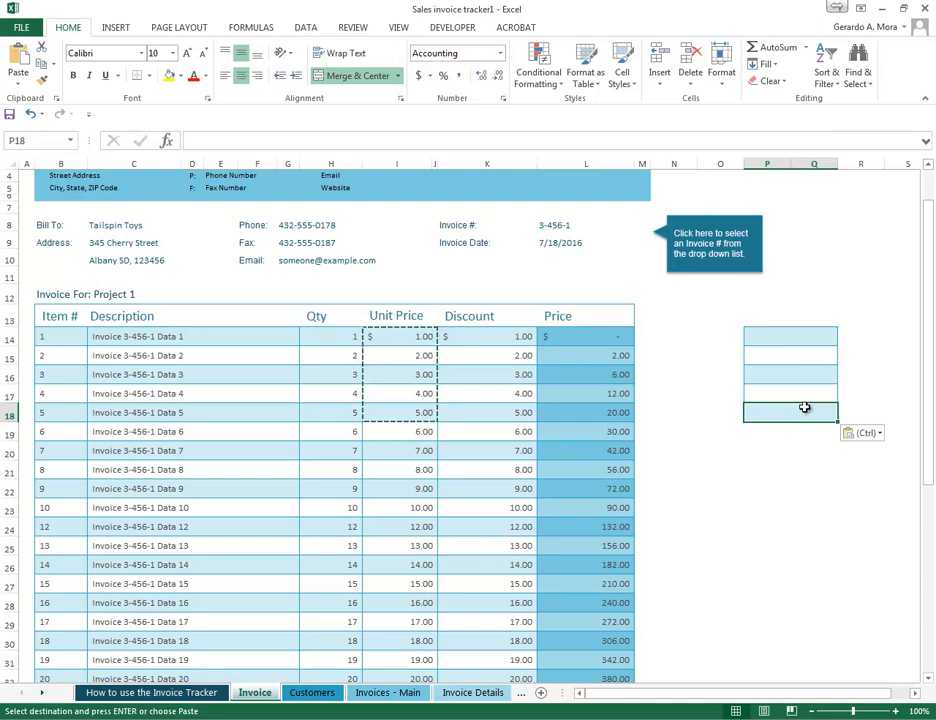
- Copy the Unit Price cells I14:I18 again and paste them as links at P22
drag(410, 339, 416, 412)
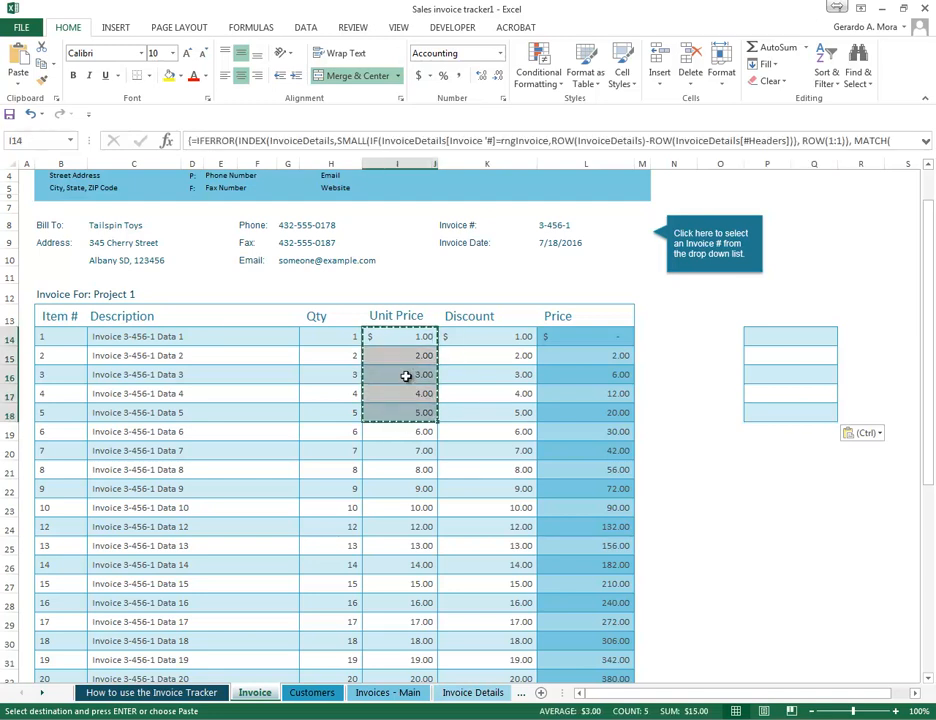
right_click(425, 376)
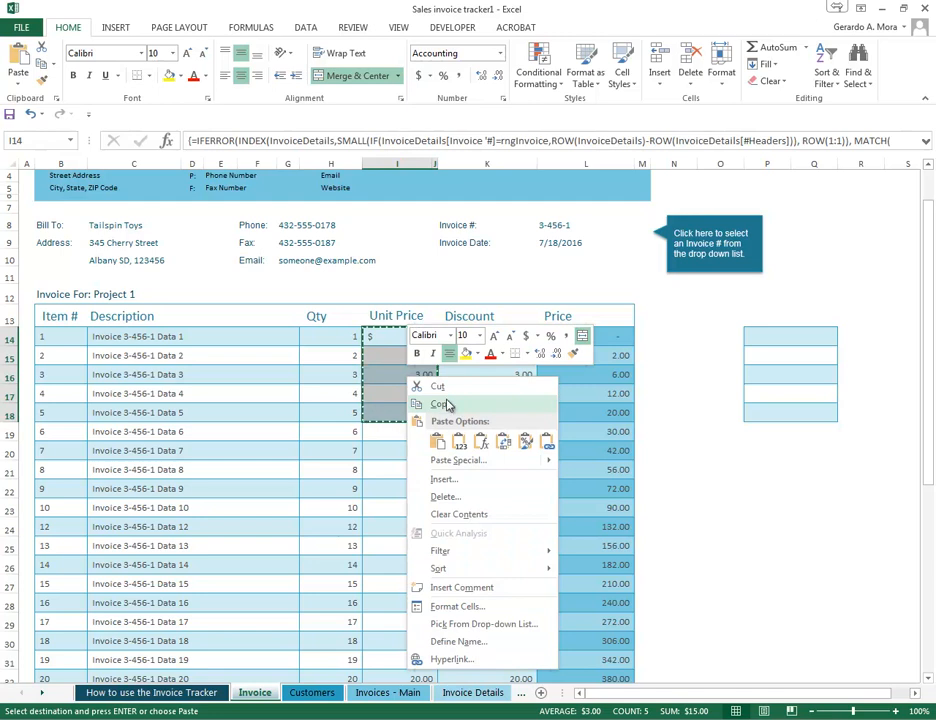
click(447, 405)
click(796, 483)
click(773, 485)
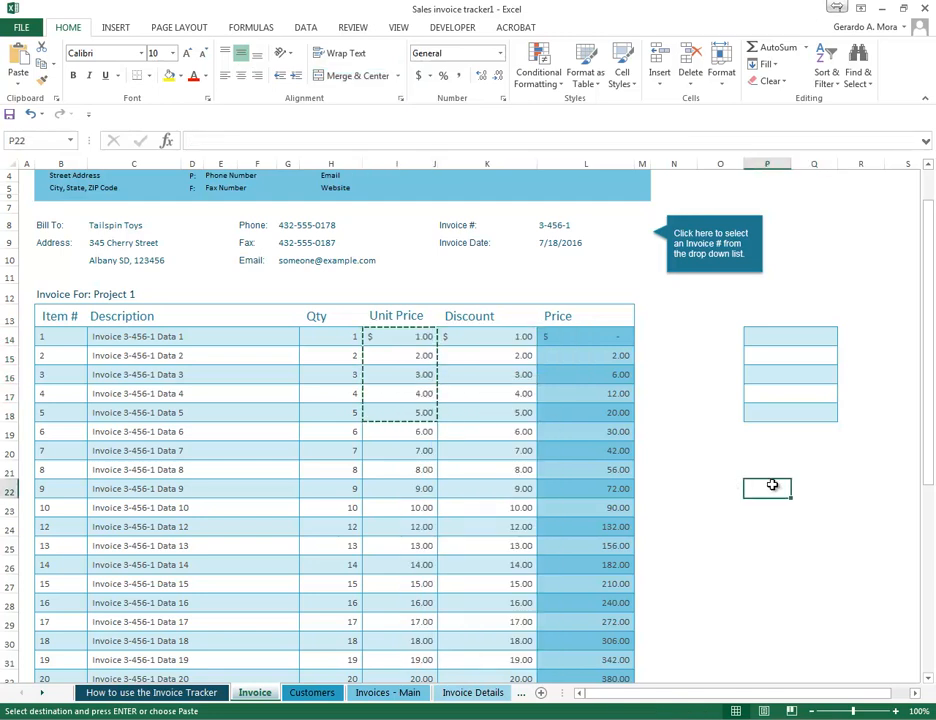
right_click(773, 485)
mouse_move(913, 274)
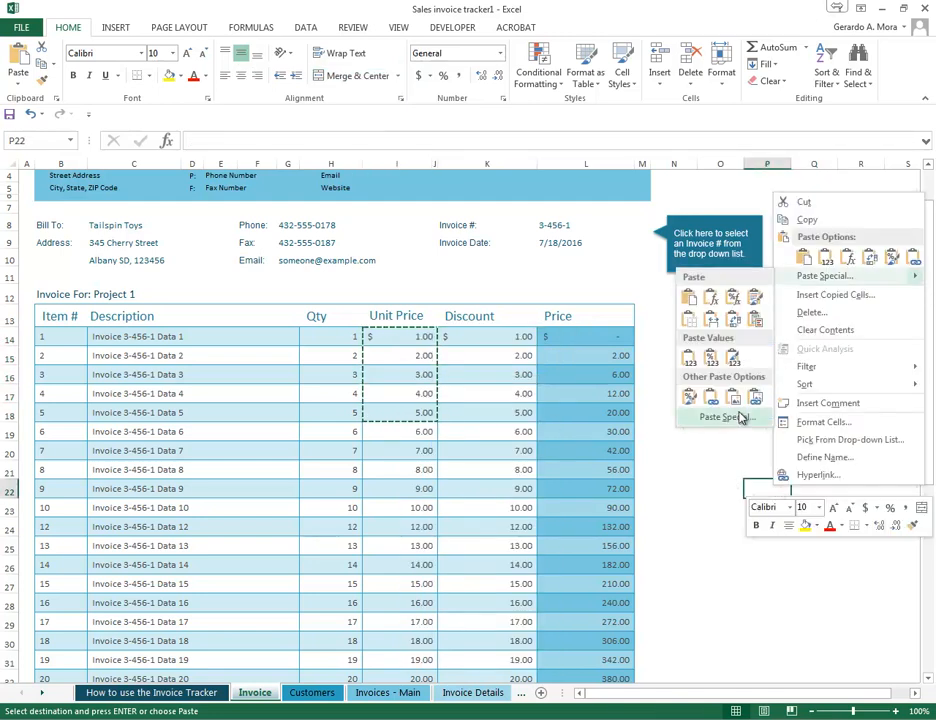
click(714, 393)
click(812, 606)
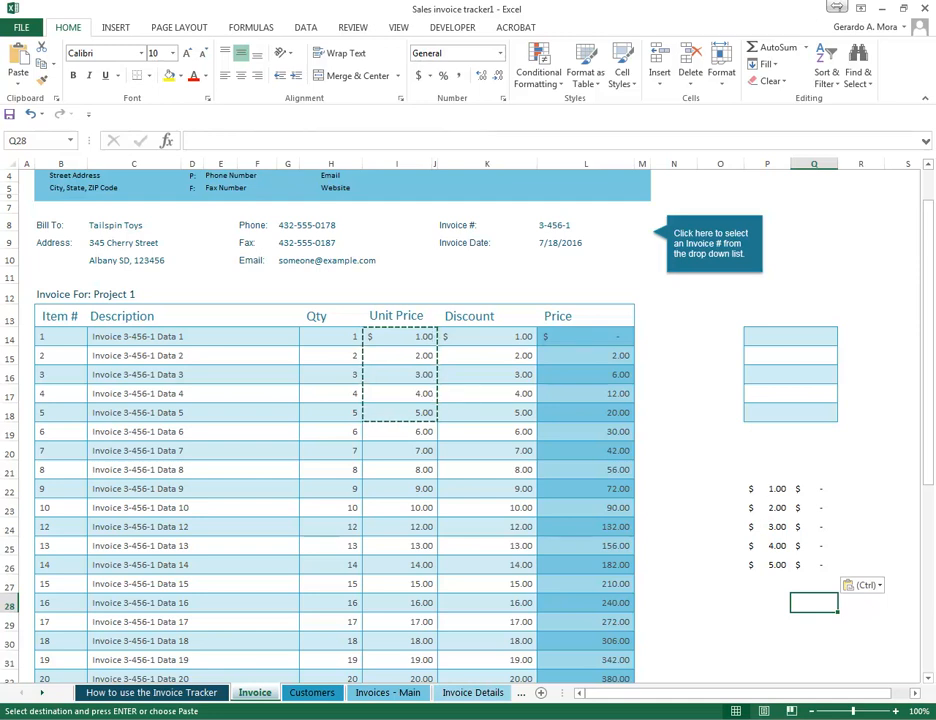
- Examine the formulas in the linked cells P22:P26 and compare P22 with its source cell I14
click(768, 489)
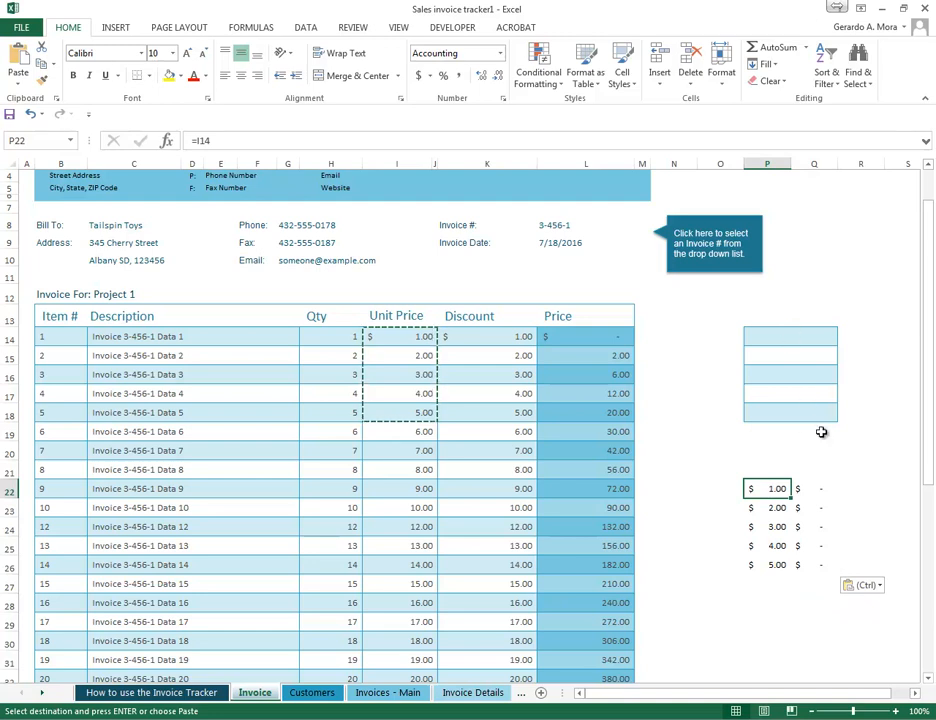
click(776, 510)
click(778, 528)
click(781, 549)
click(783, 566)
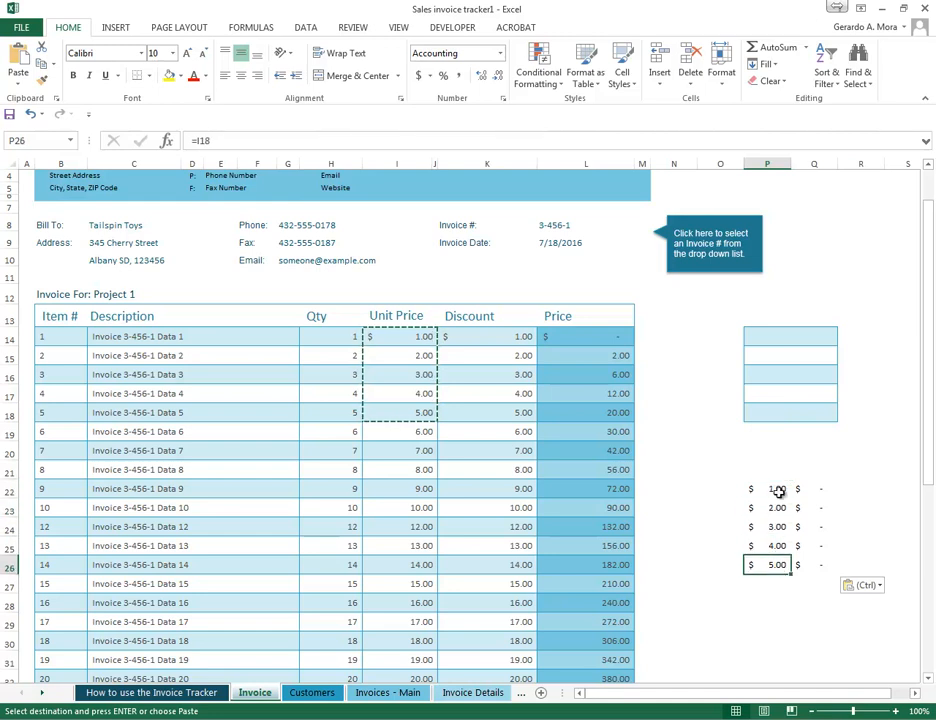
click(779, 490)
click(408, 334)
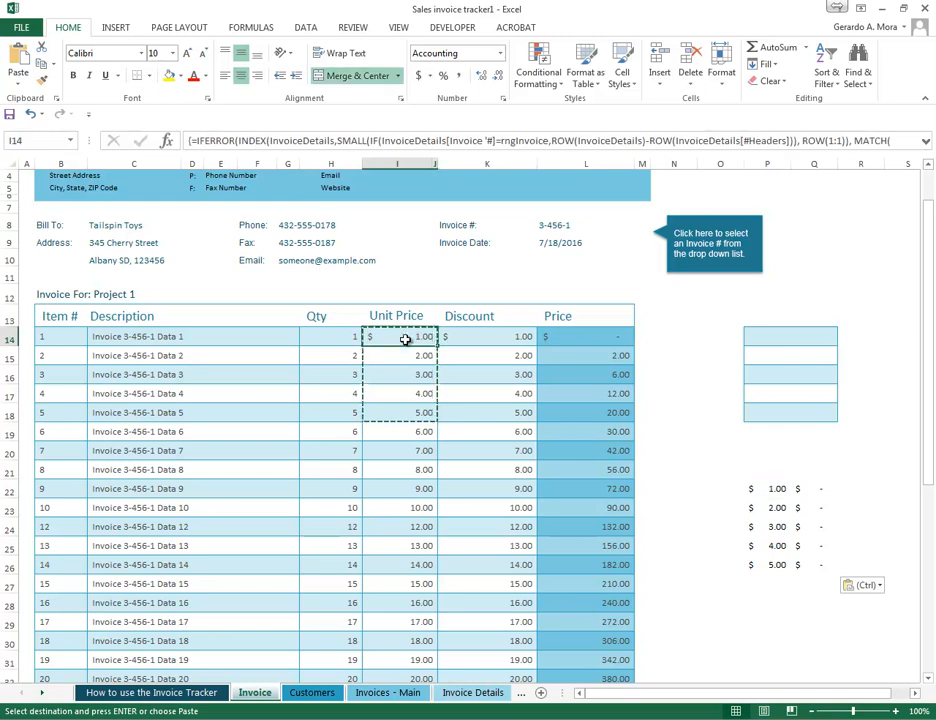
click(774, 491)
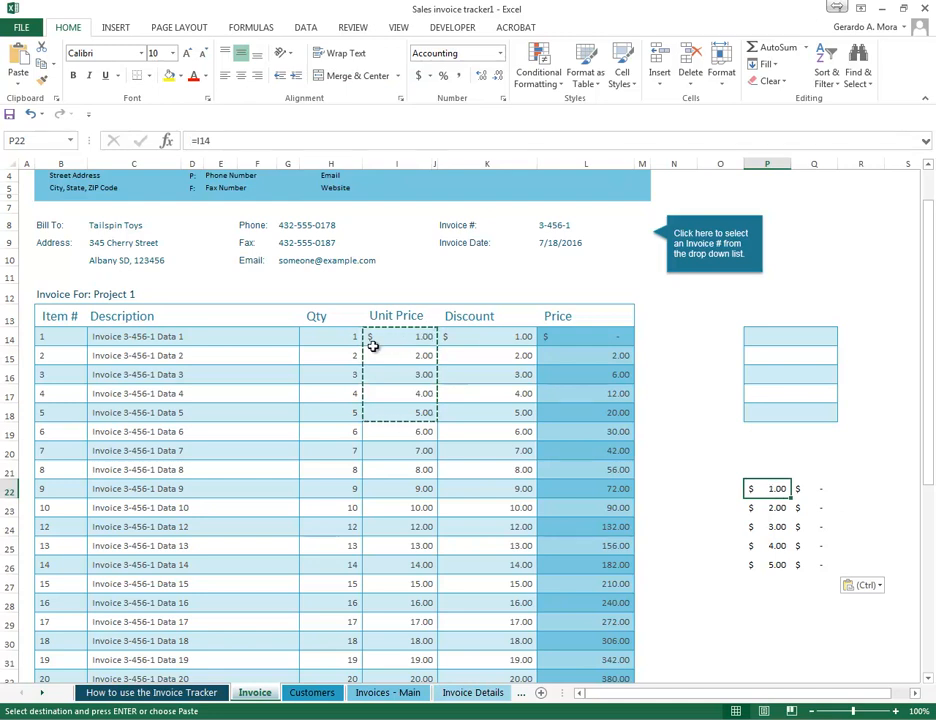
- Enter 56 as the unit price in I14 and check the linked cell P22
click(337, 337)
click(403, 337)
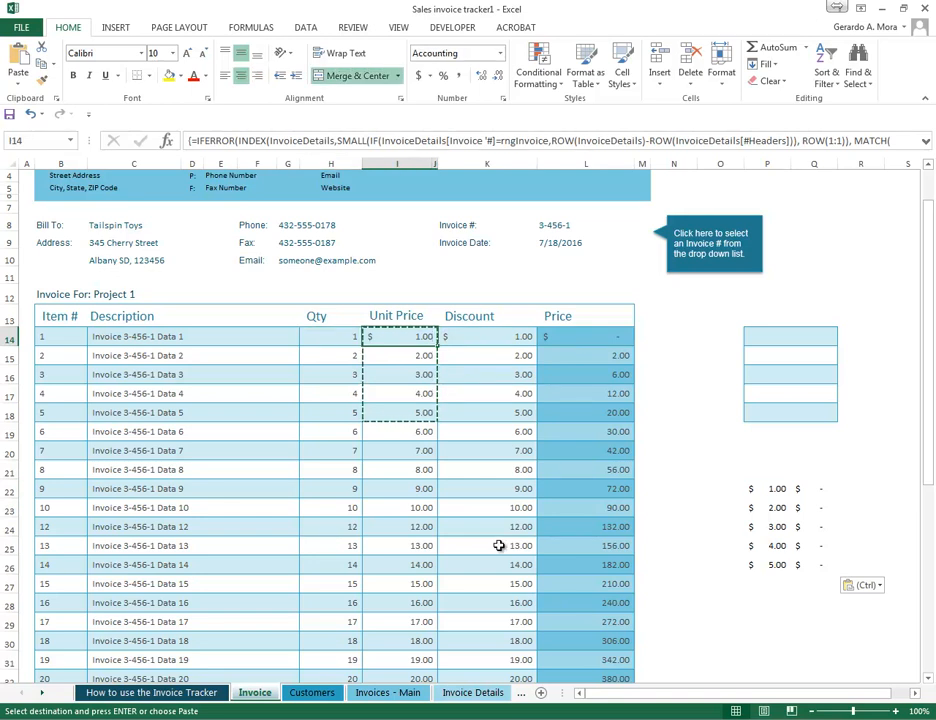
text(56)
key(Return)
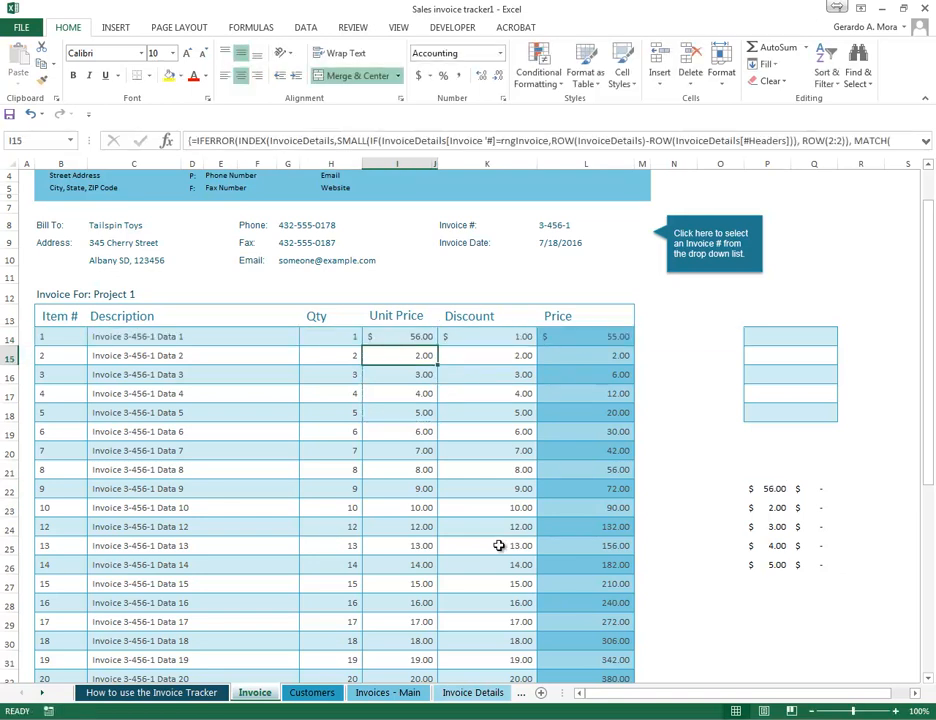
click(773, 490)
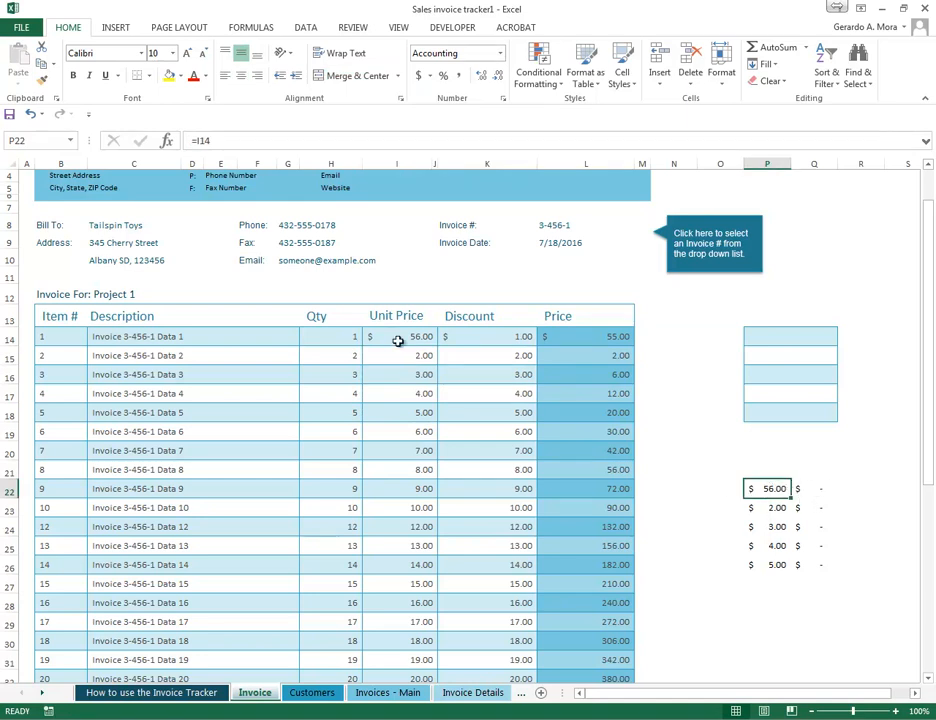
- Undo the unit price change in I14
click(710, 566)
key(ctrl+z)
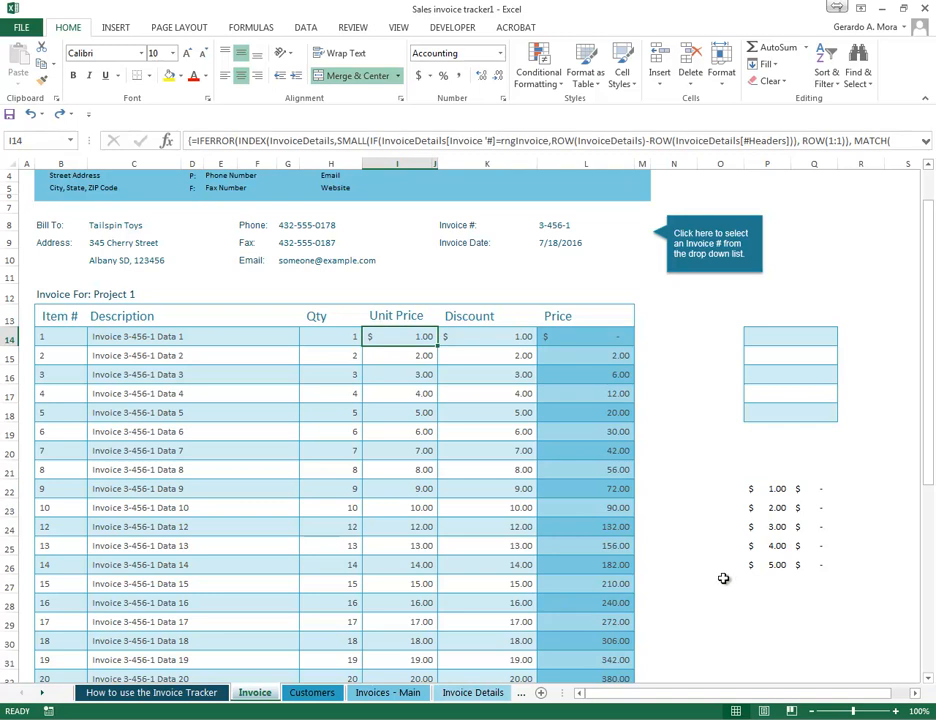
click(723, 579)
- Copy the invoice table range B13:L22 and paste it as a picture at P29
scroll(240, 350, up, 1)
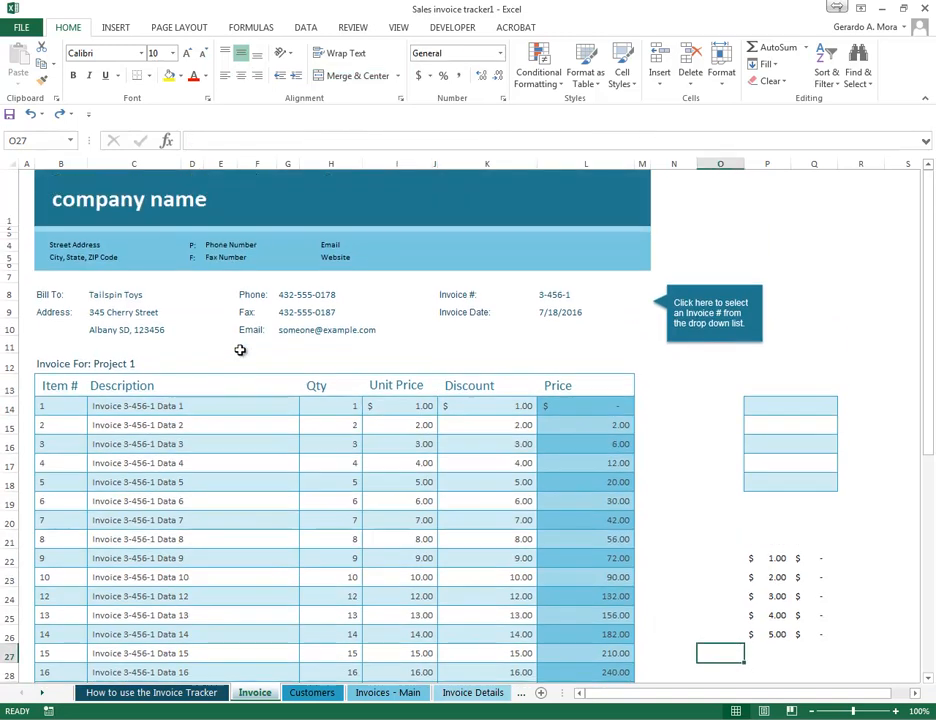
scroll(240, 350, down, 2)
drag(58, 286, 581, 463)
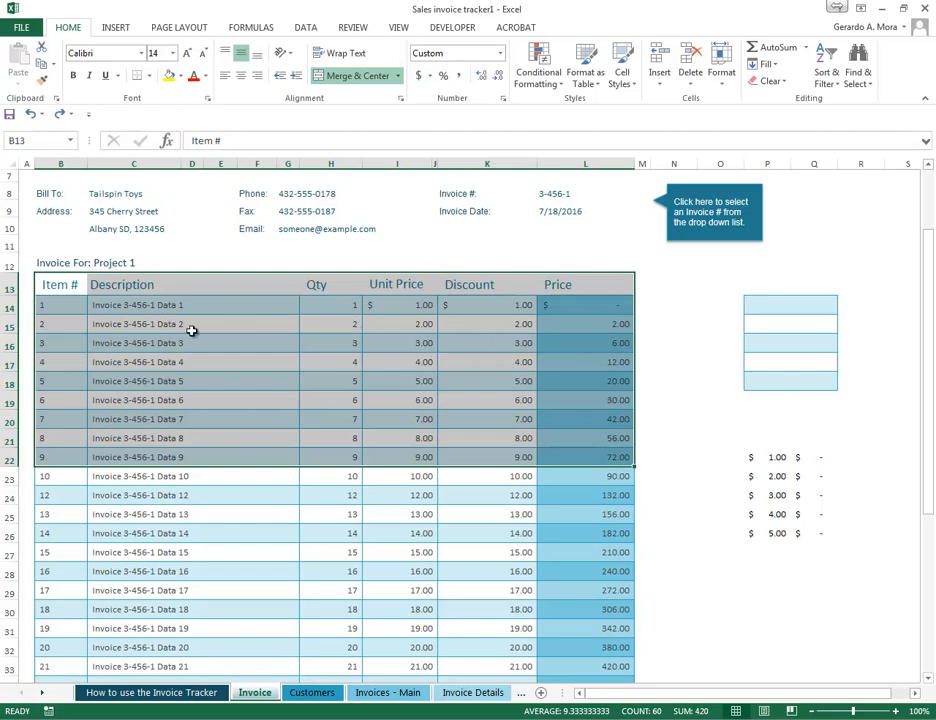
right_click(292, 305)
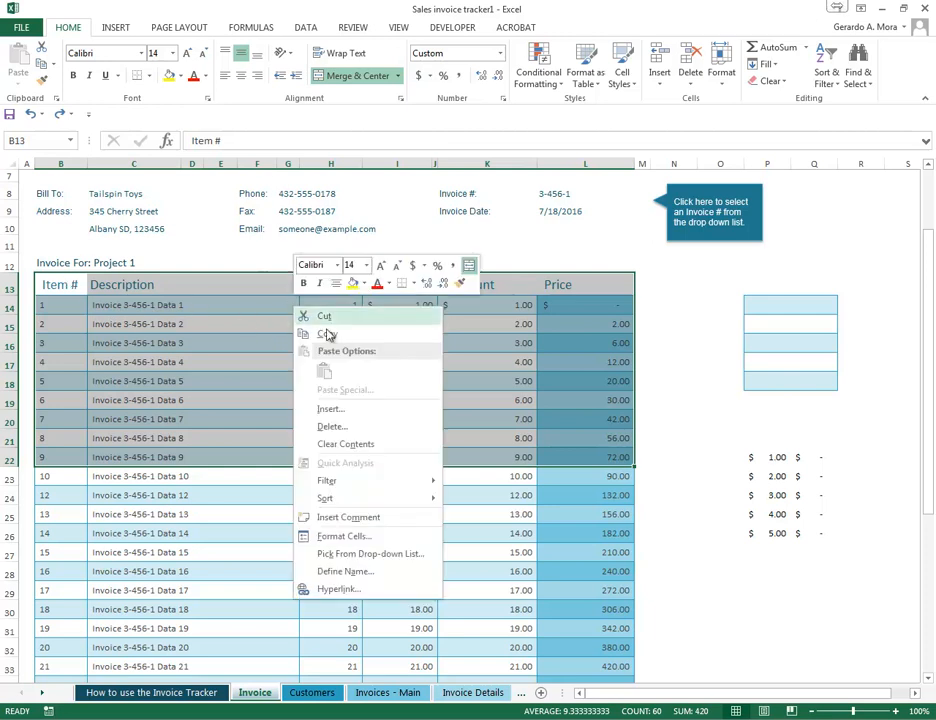
click(320, 333)
click(780, 598)
right_click(769, 597)
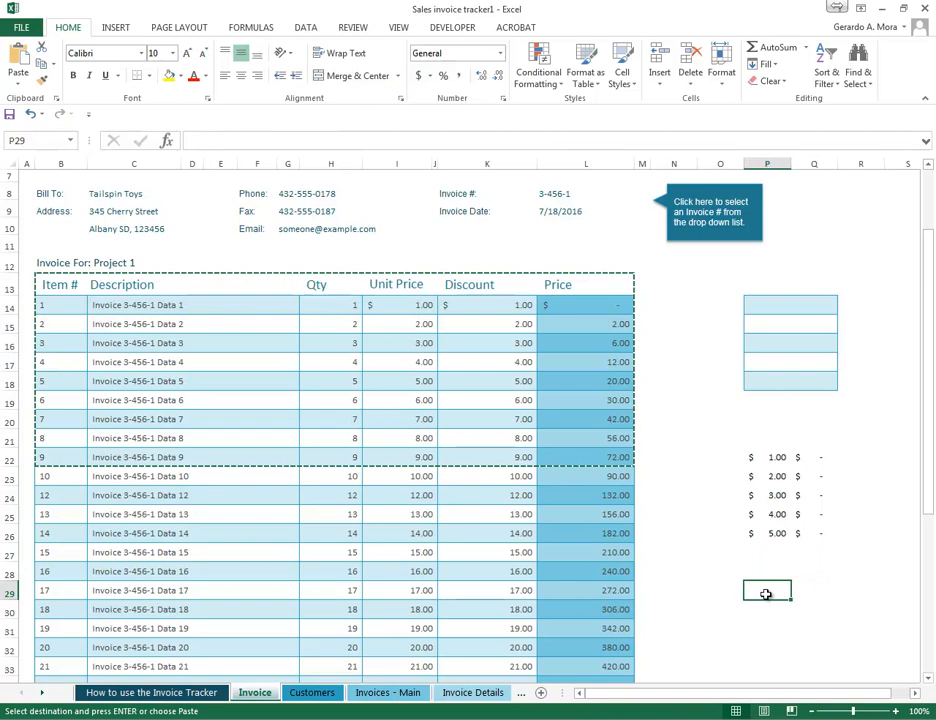
click(765, 508)
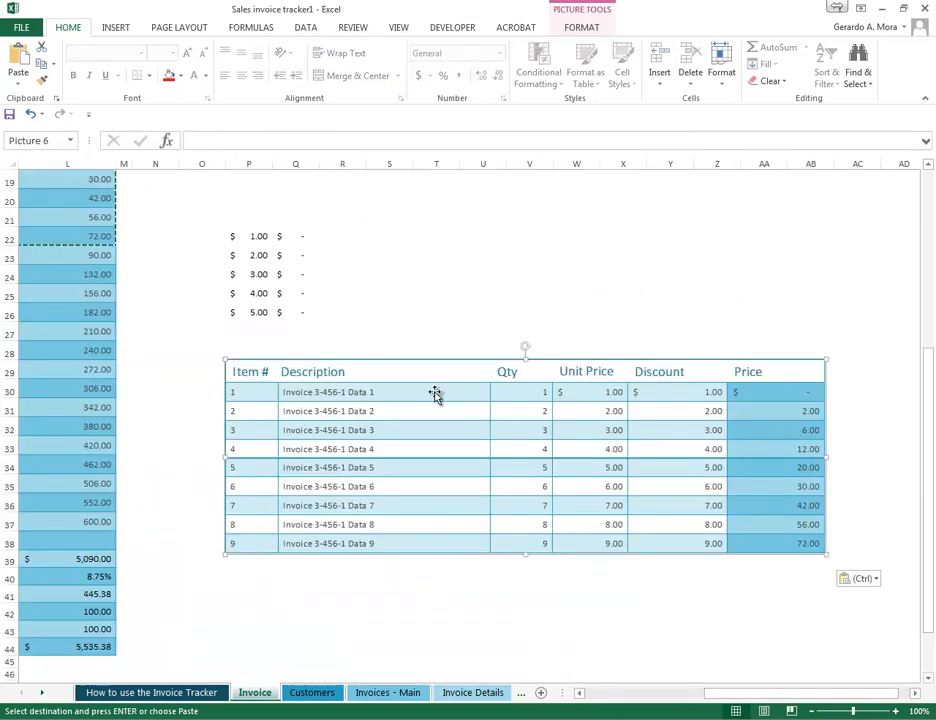
- Shrink the pasted table picture and move it up directly below the linked cells in P22:Q26
mouse_move(478, 384)
mouse_down()
mouse_move(478, 347)
mouse_move(466, 384)
mouse_move(503, 386)
mouse_move(481, 388)
mouse_up()
drag(821, 360, 675, 430)
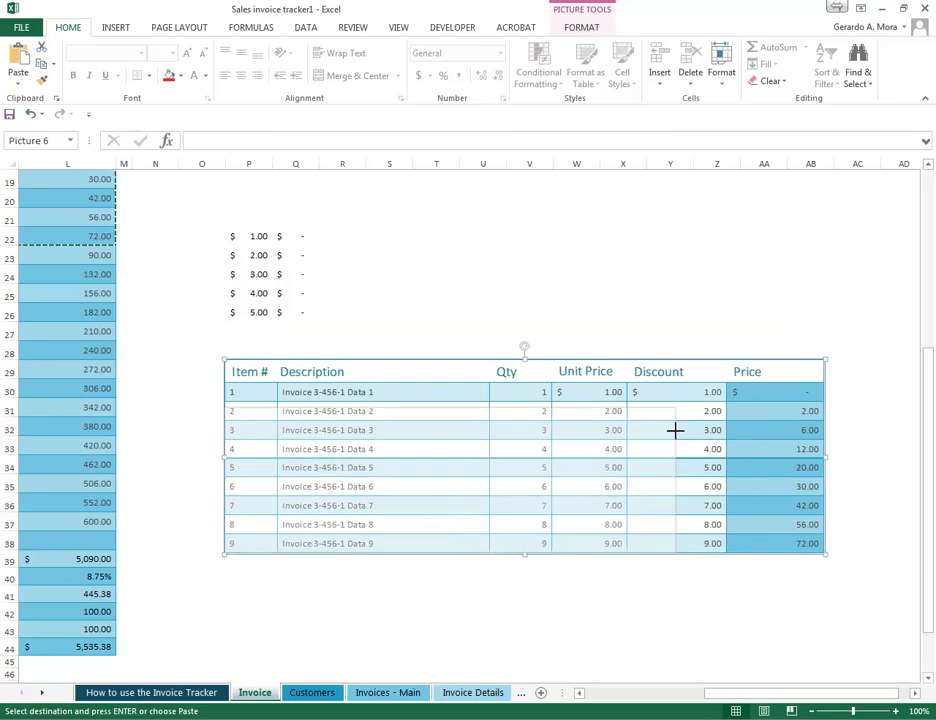
drag(504, 476, 467, 398)
drag(816, 696, 768, 699)
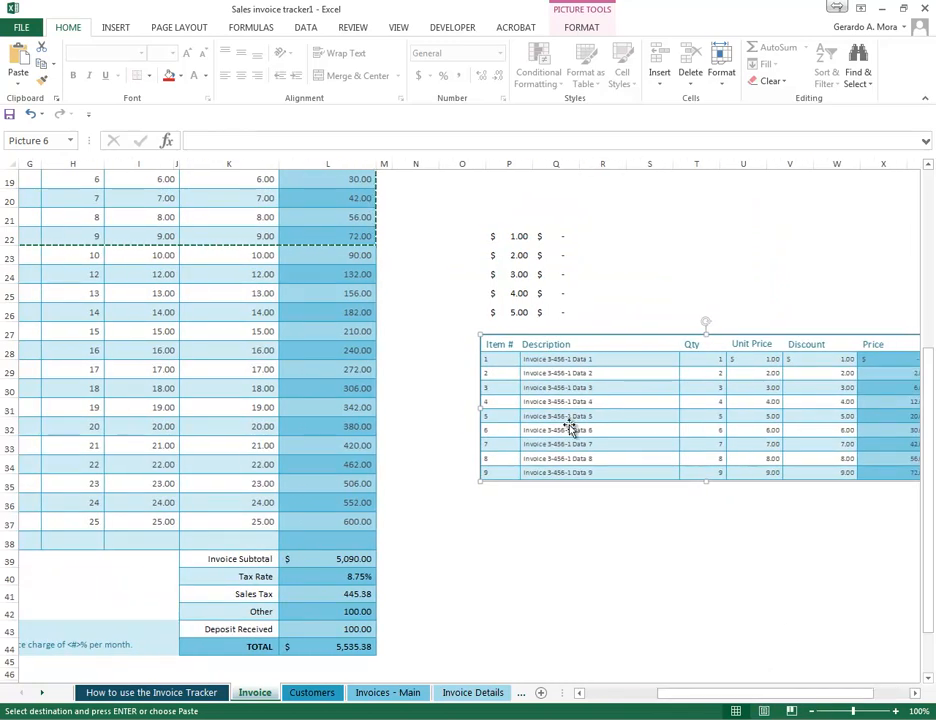
drag(479, 332, 577, 368)
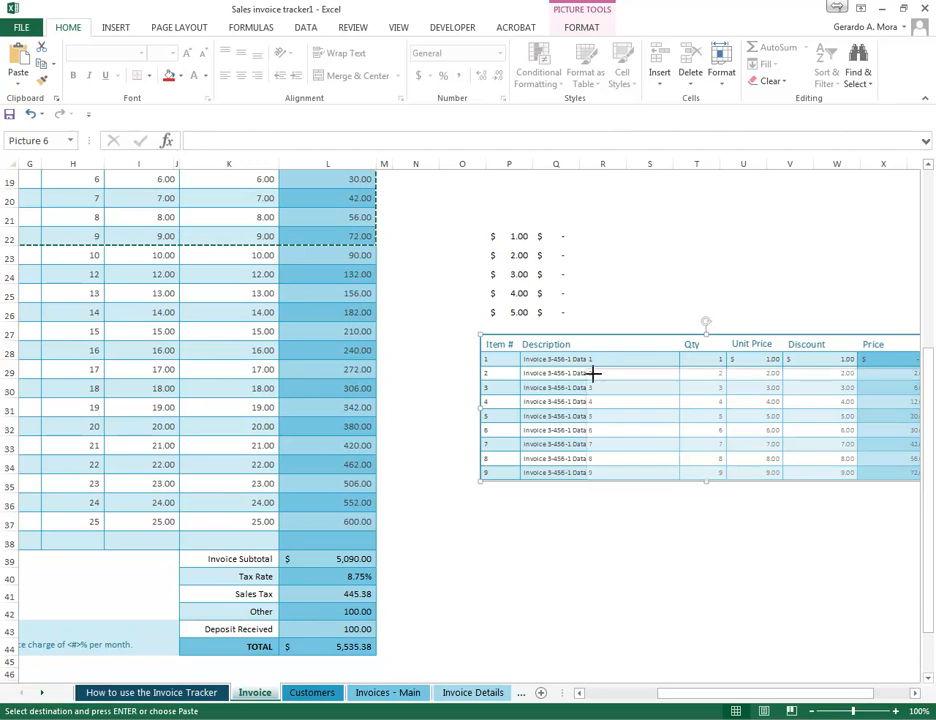
drag(752, 427, 623, 376)
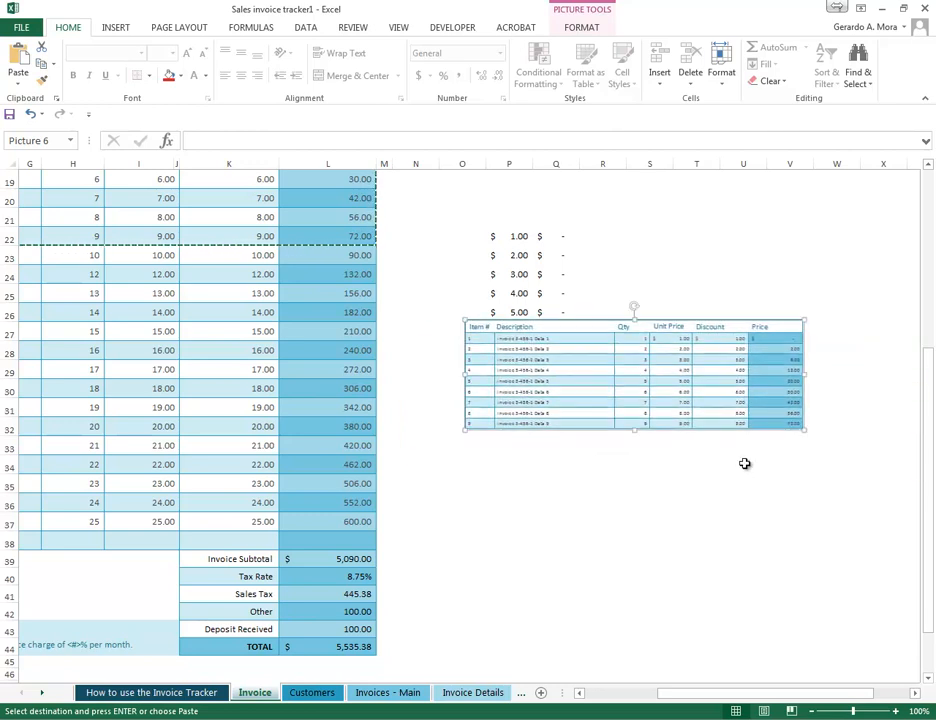
click(696, 502)
- Enlarge the table picture from its lower corner, keeping its upper corner in column O
drag(744, 700, 651, 700)
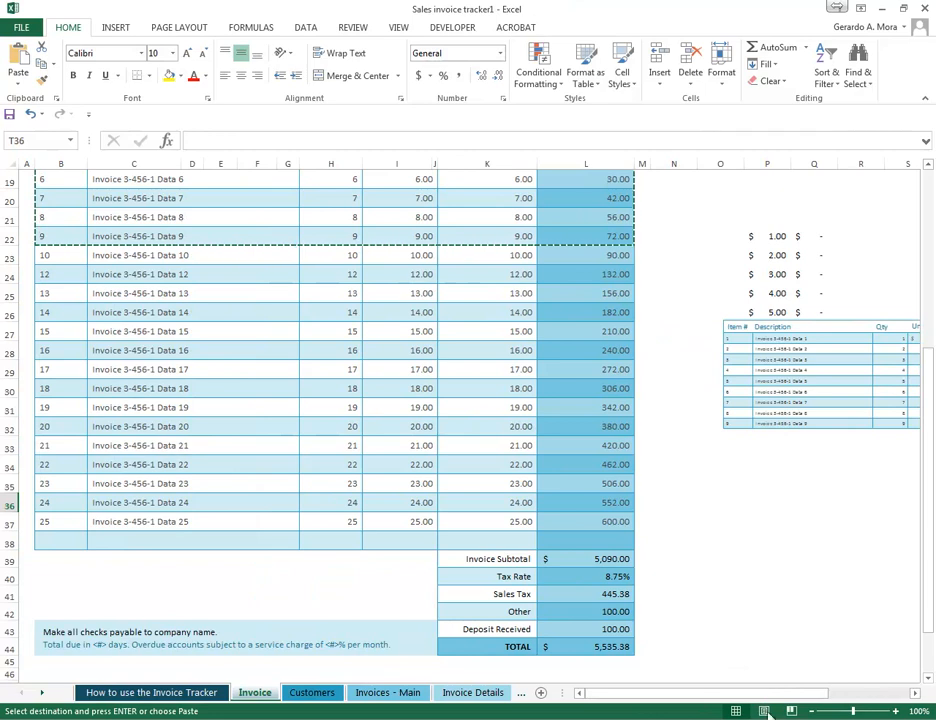
drag(767, 696, 825, 625)
click(660, 392)
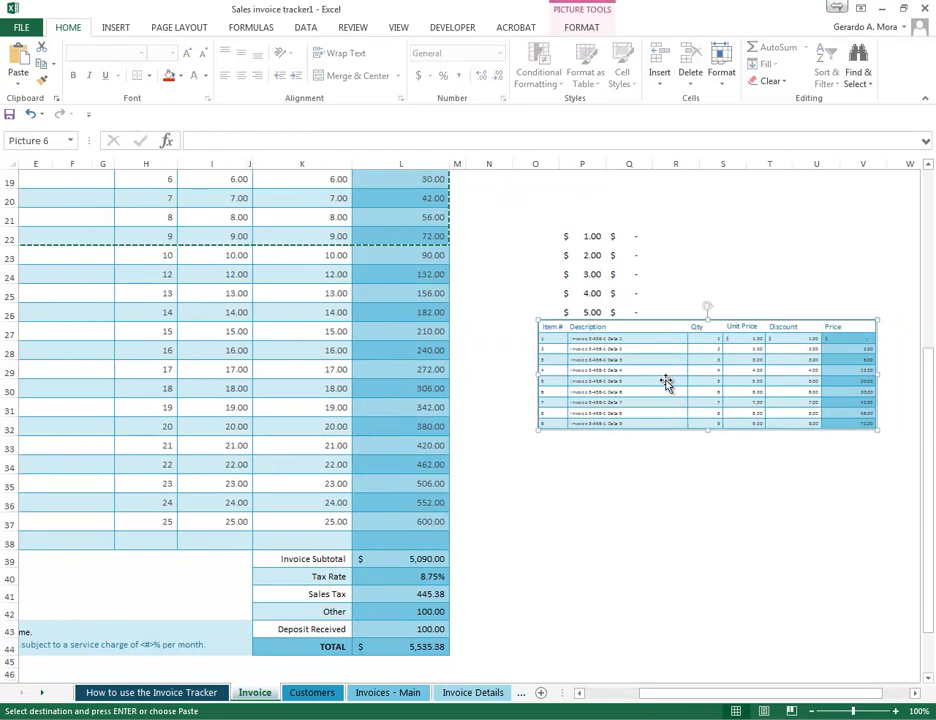
drag(877, 436, 896, 483)
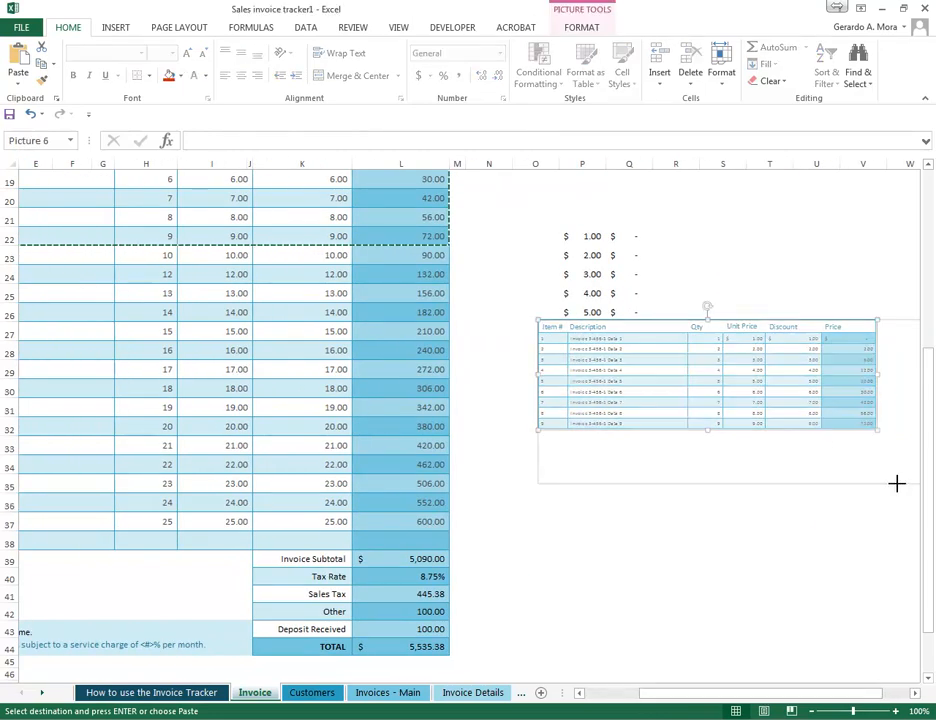
- Copy the unit price in I18 and paste it as a linked picture at P37
drag(735, 695, 655, 695)
scroll(485, 345, up, 2)
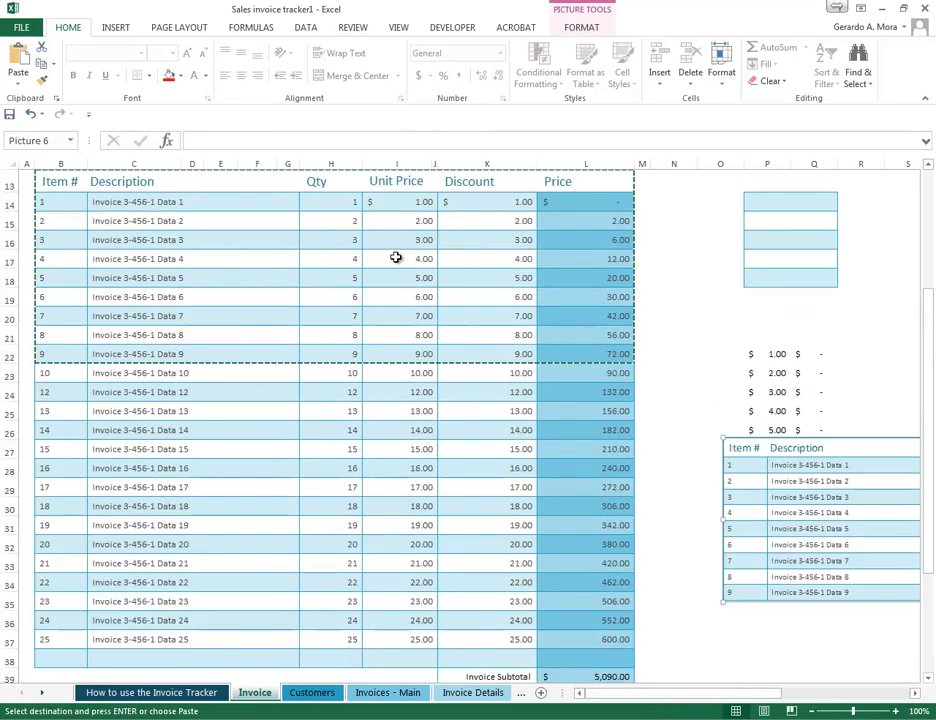
right_click(393, 278)
click(422, 306)
scroll(660, 460, down, 4)
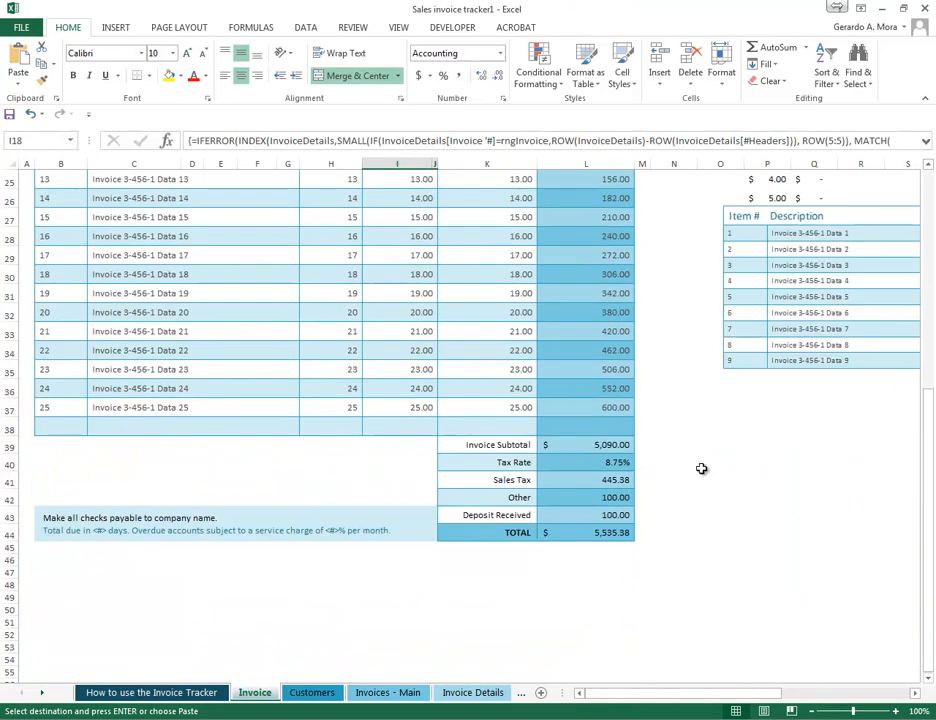
click(746, 408)
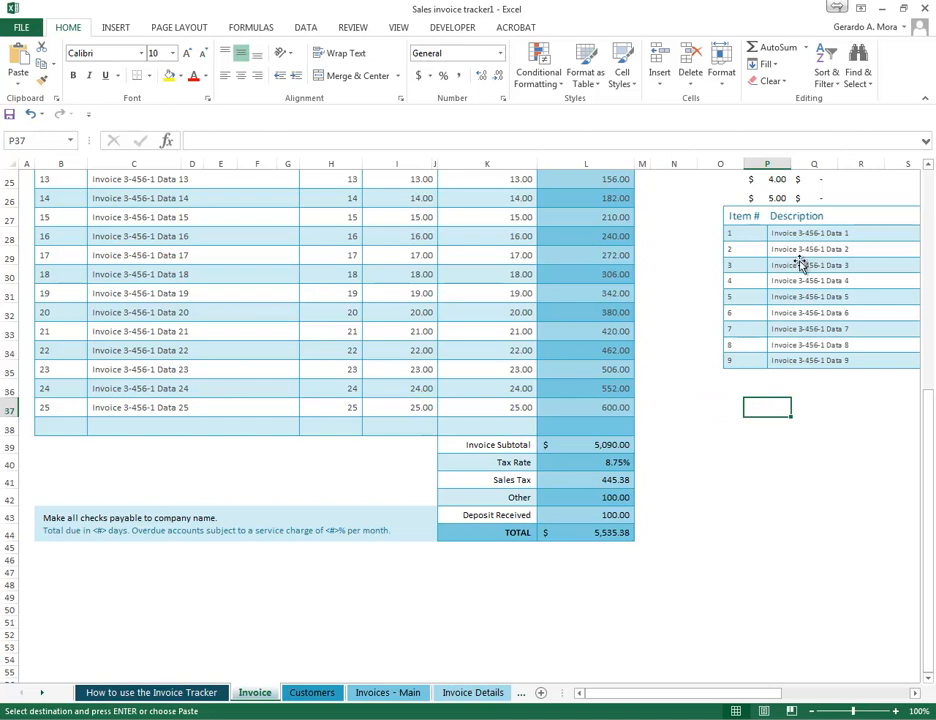
right_click(766, 409)
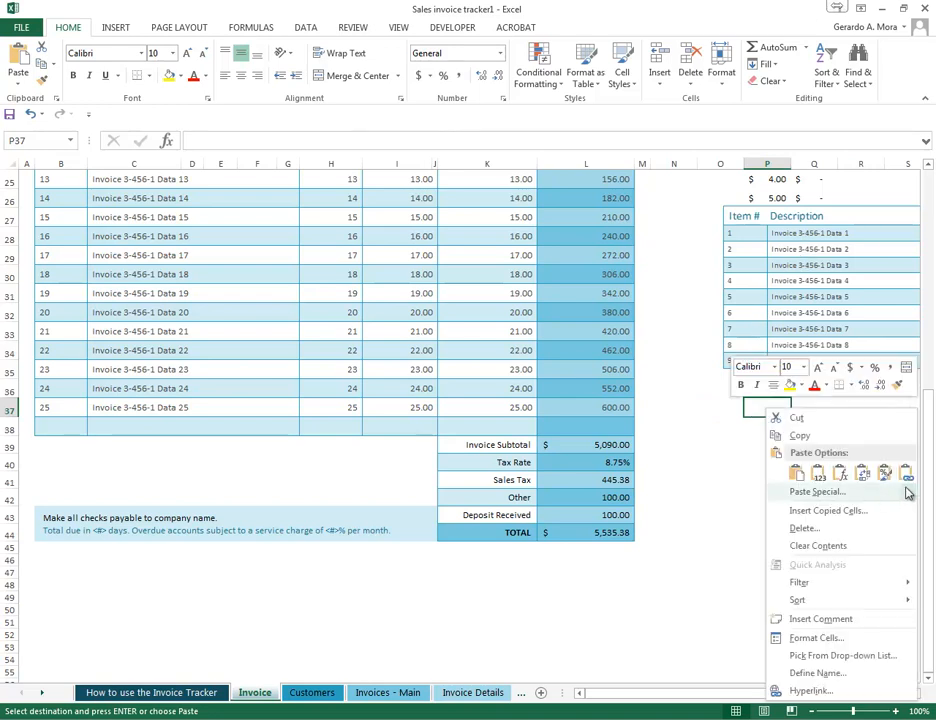
mouse_move(900, 492)
click(749, 615)
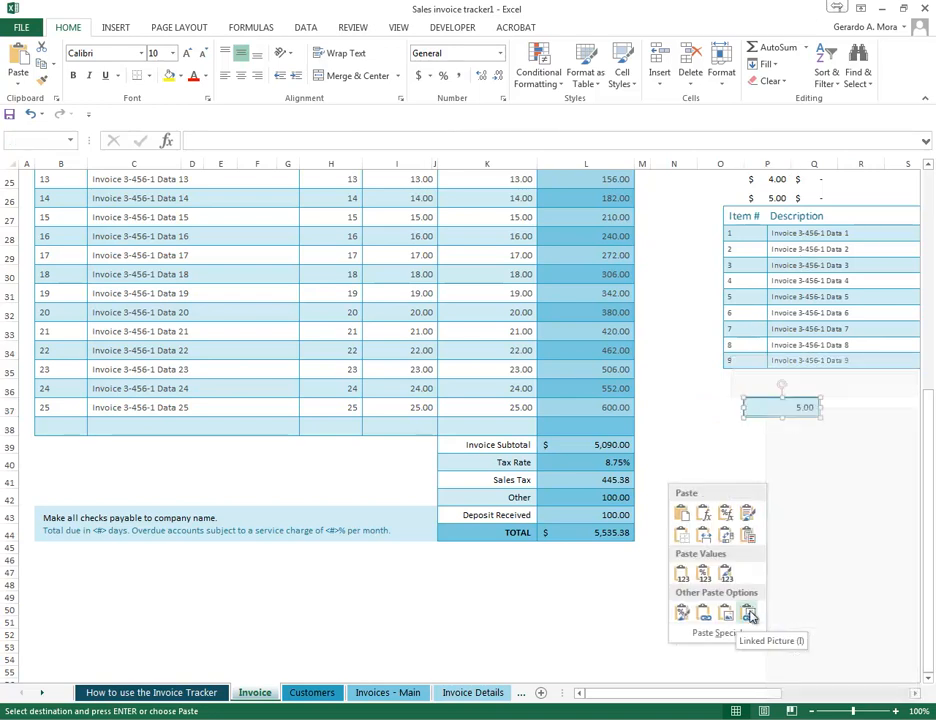
- Set the unit price in I18 to 10
drag(928, 605, 928, 567)
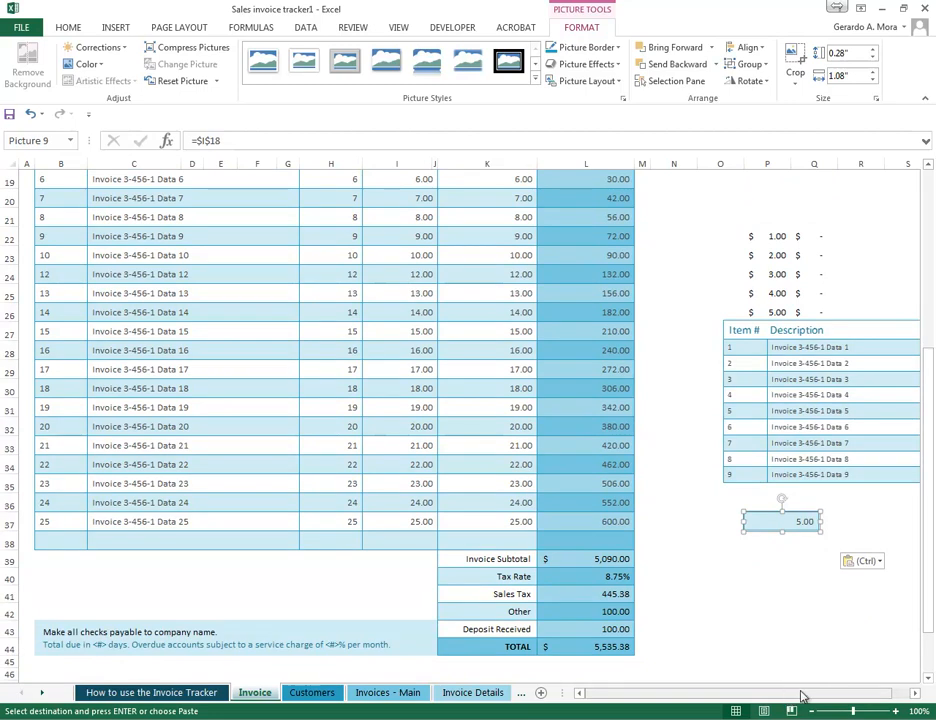
scroll(513, 380, up, 1)
scroll(513, 380, up, 2)
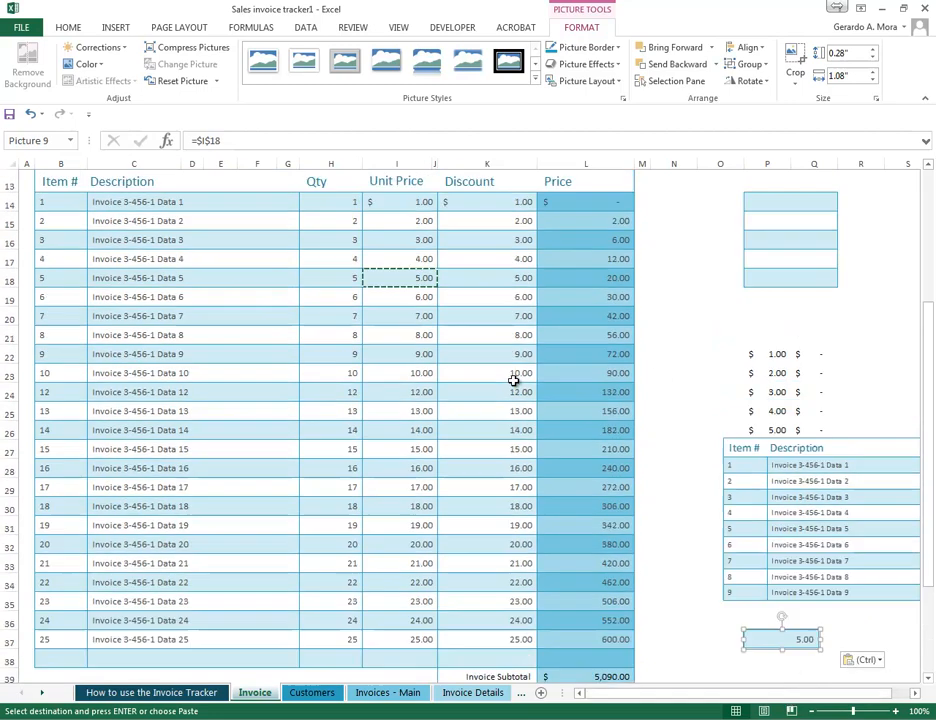
click(412, 277)
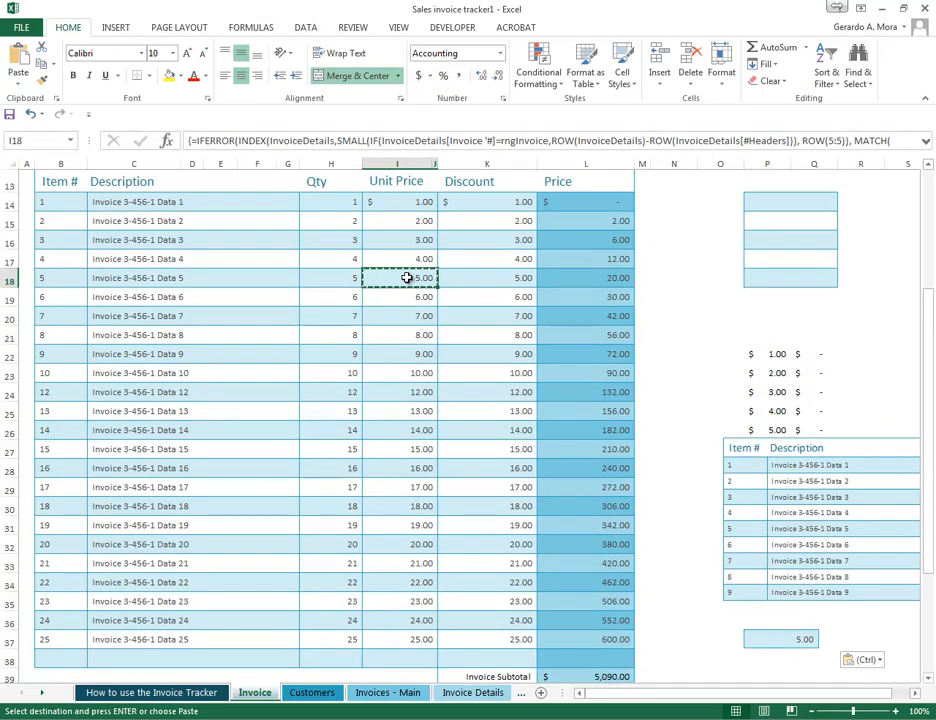
text(10)
key(Return)
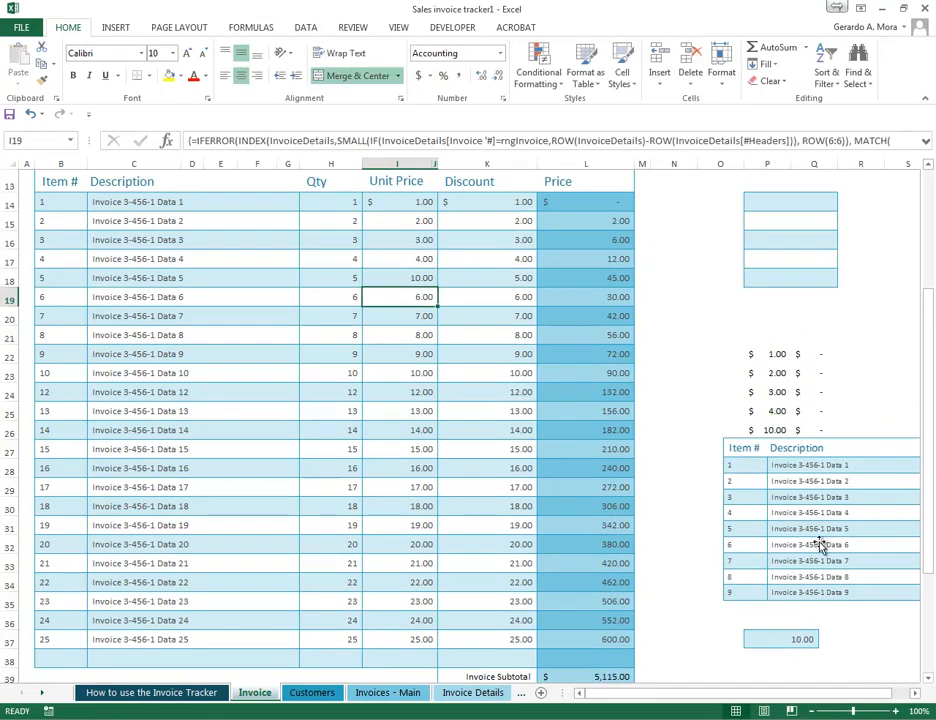
- Enlarge the linked price picture and move it over rows 23 to 25 of the invoice table
scroll(812, 533, down, 3)
drag(643, 695, 660, 694)
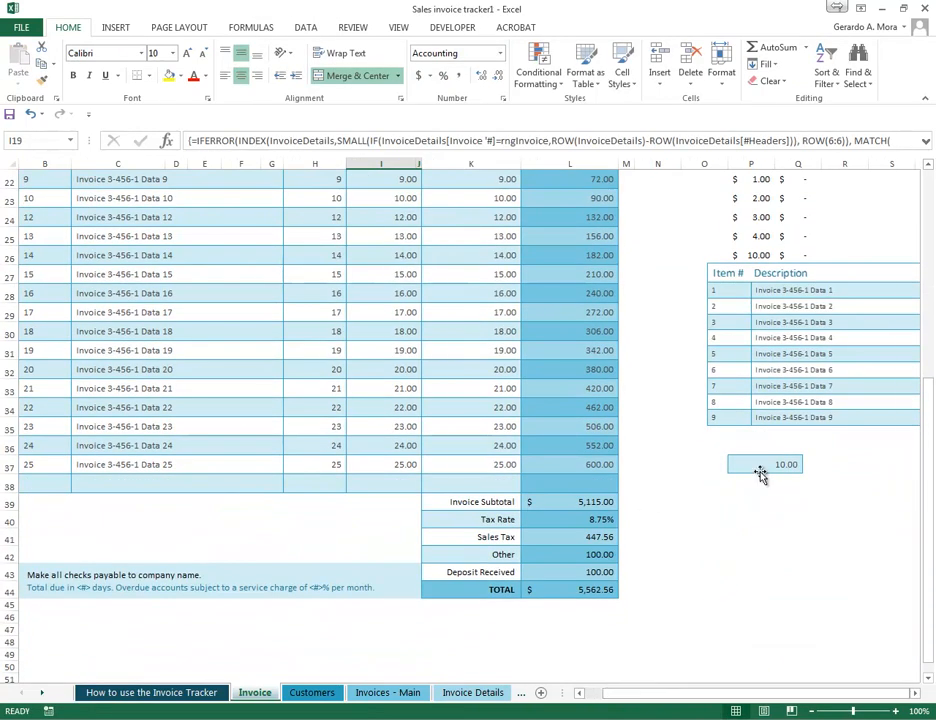
click(767, 467)
drag(804, 455, 775, 510)
click(623, 384)
scroll(616, 384, up, 1)
drag(723, 564, 710, 242)
scroll(636, 451, up, 4)
drag(693, 489, 352, 497)
- Set the unit price in I18 to 15
click(392, 382)
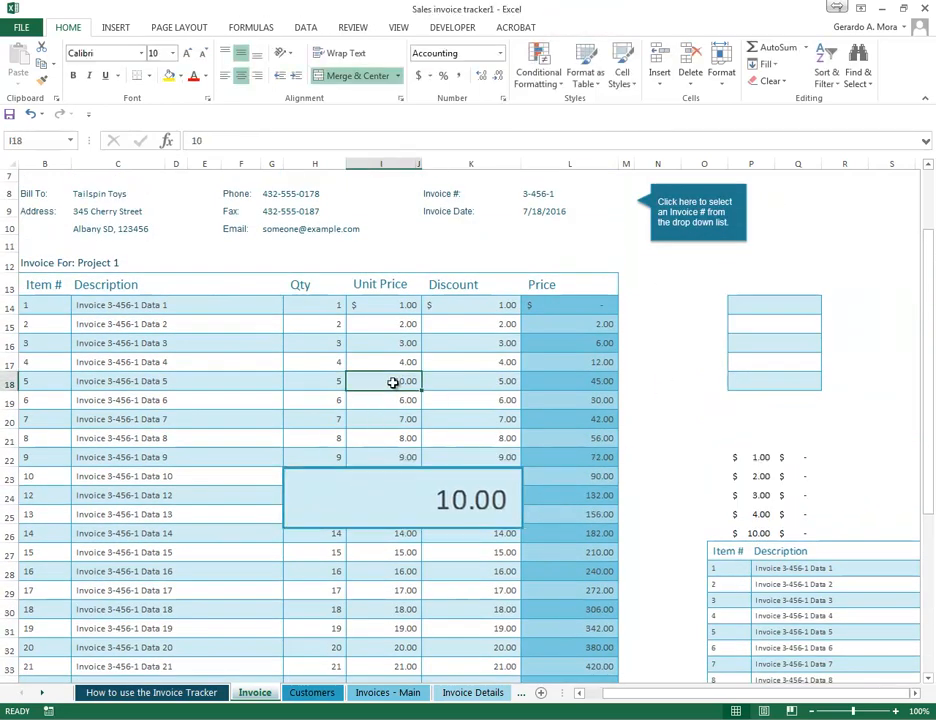
text(15)
key(Return)
- Move the enlarged linked picture off the invoice table to the area beside rows 13 to 16, and delete it
click(437, 501)
drag(437, 501, 790, 336)
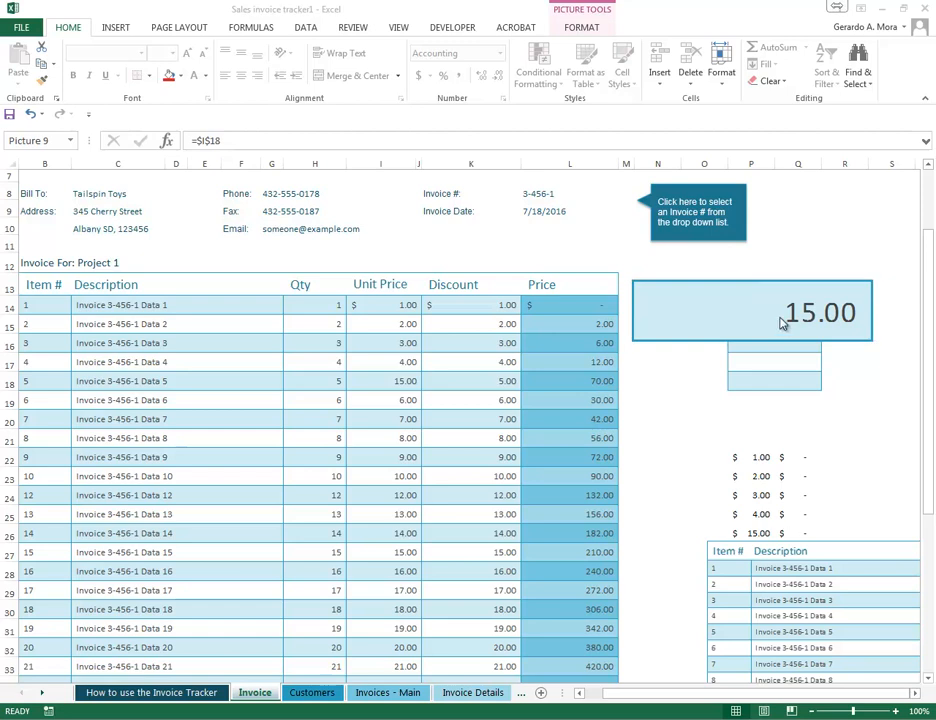
click(700, 300)
key(Delete)
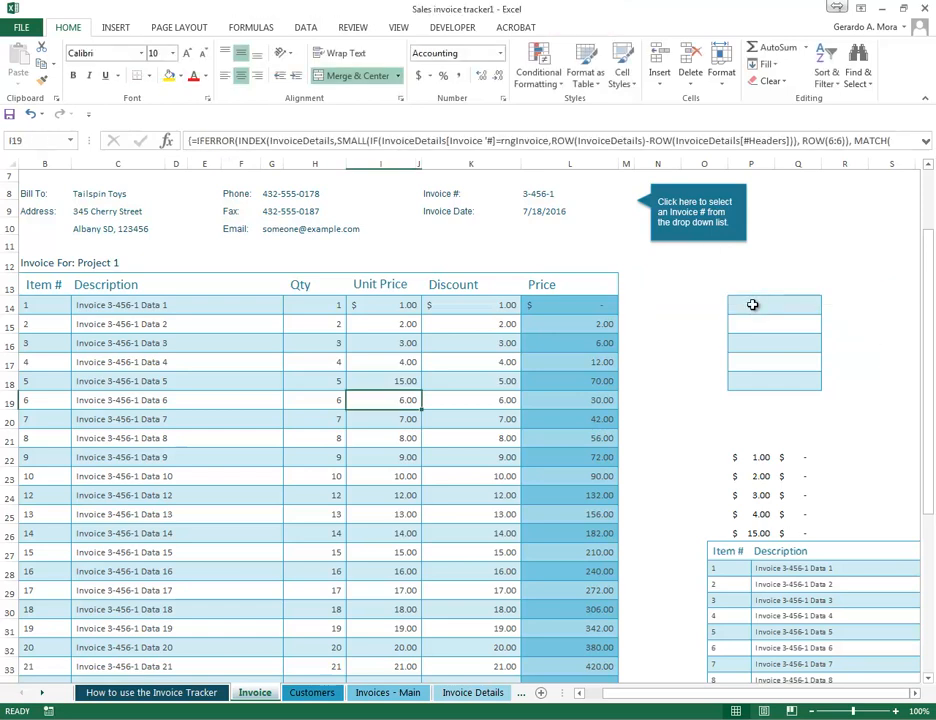
- Delete the worksheet columns from O onward that hold the pasted sample cells beside the invoice
scroll(768, 290, up, 2)
drag(704, 163, 850, 165)
right_click(650, 167)
click(690, 288)
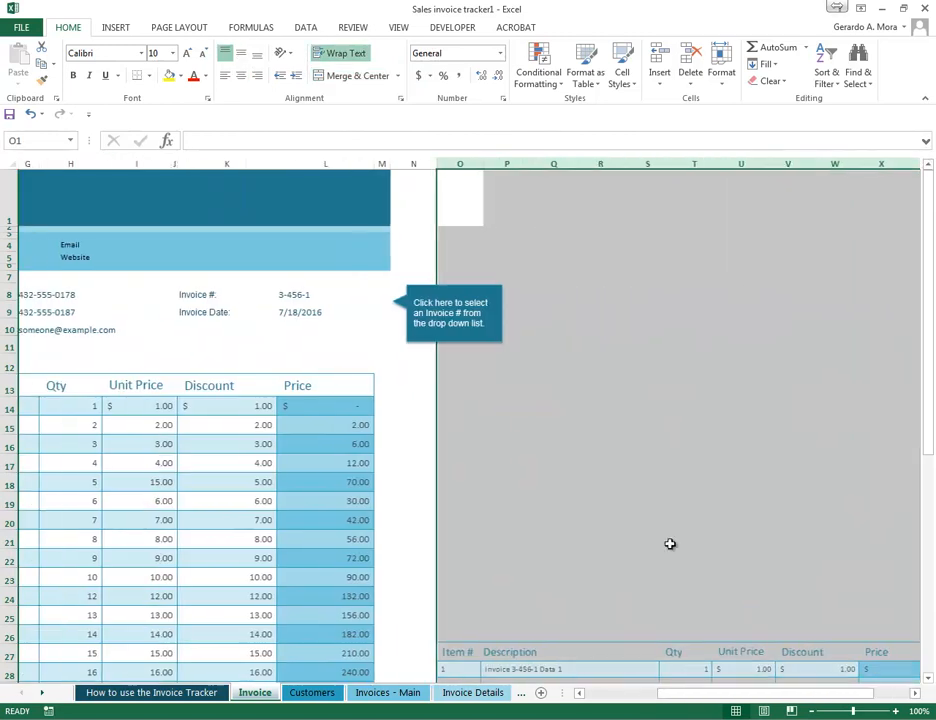
- Delete the pasted invoice table picture that starts in column O
drag(743, 699, 695, 697)
scroll(738, 556, down, 4)
click(742, 529)
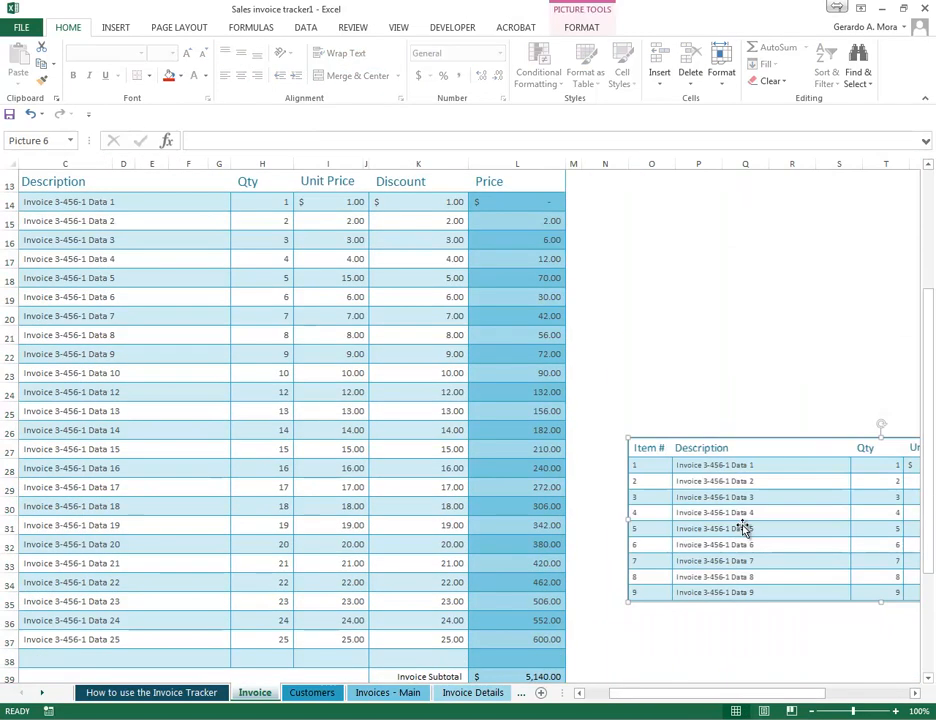
key(Delete)
scroll(745, 500, up, 4)
click(682, 468)
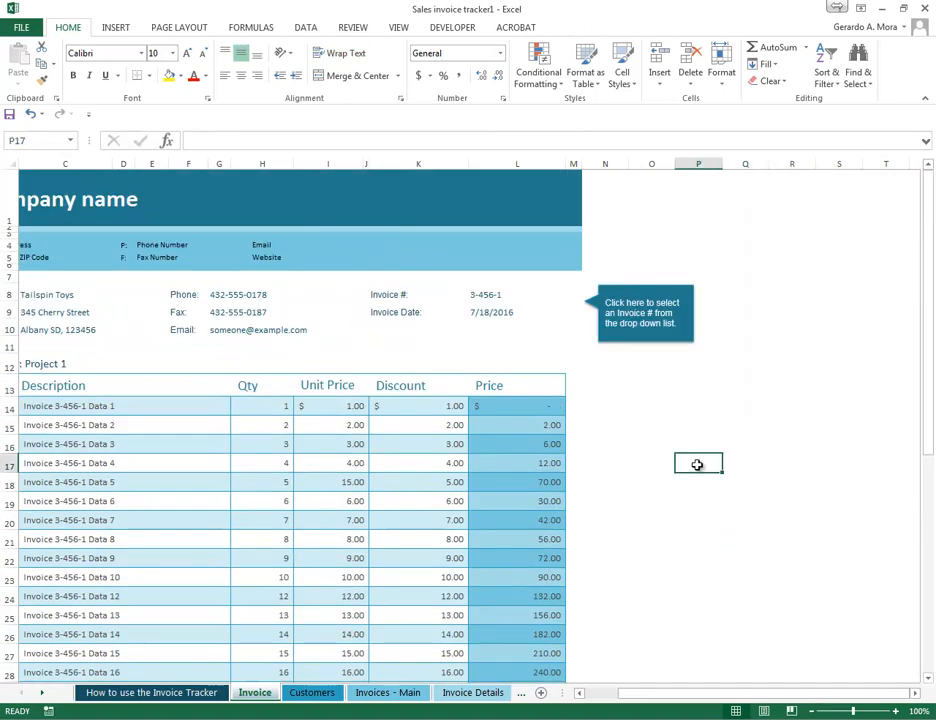
- Copy the unit prices in I14:I15 and review the Paste Special dialog's options for P14 without pasting
right_click(667, 402)
key(Escape)
drag(370, 425, 378, 412)
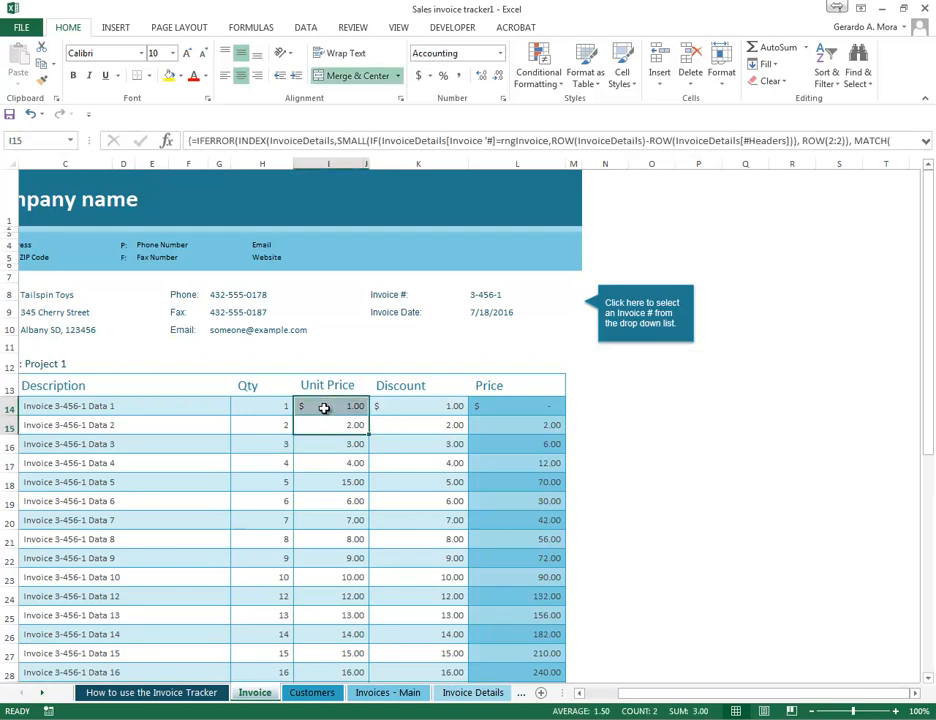
right_click(326, 406)
click(371, 438)
right_click(694, 407)
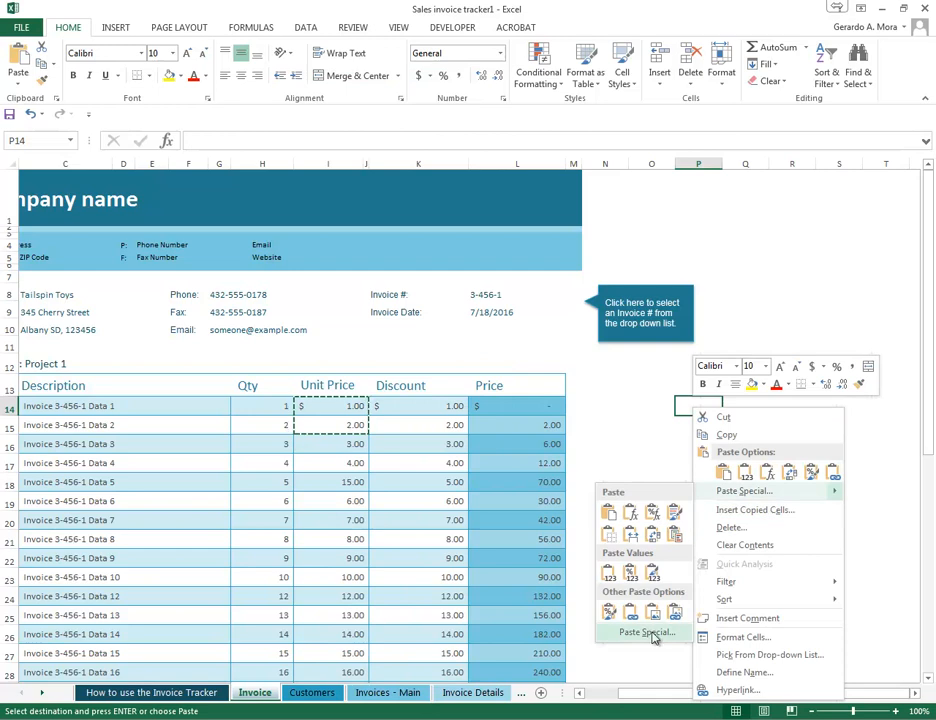
click(740, 491)
drag(737, 376, 598, 222)
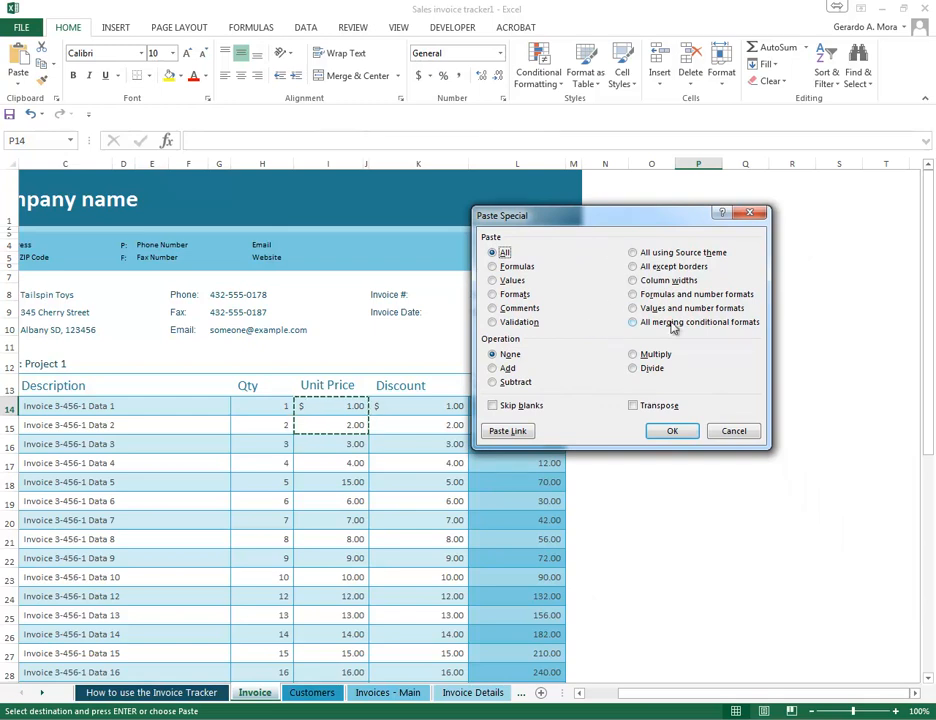
click(742, 432)
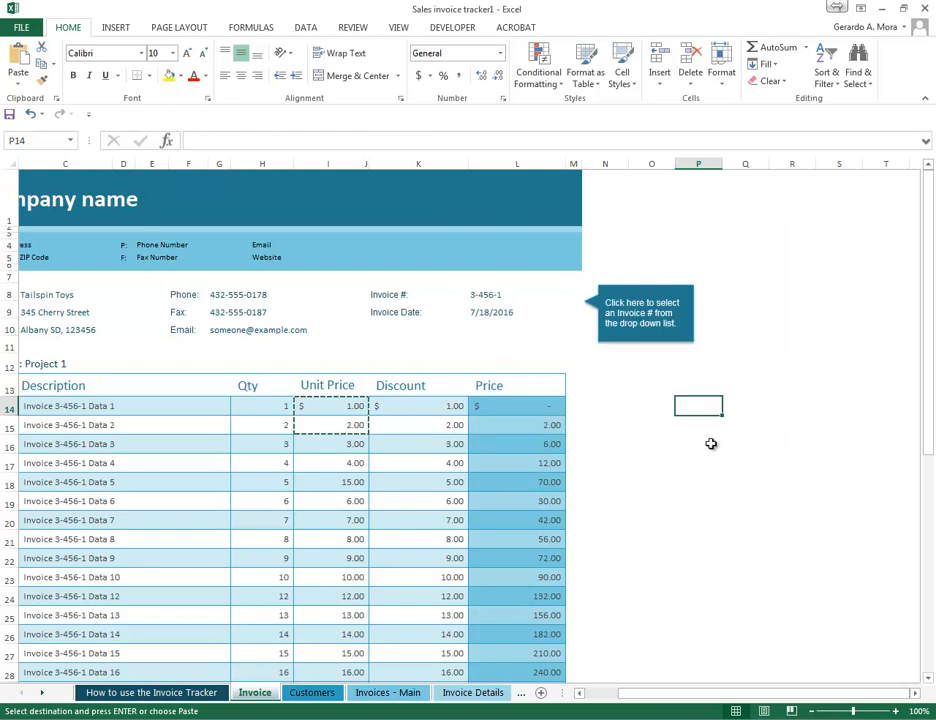
click(399, 294)
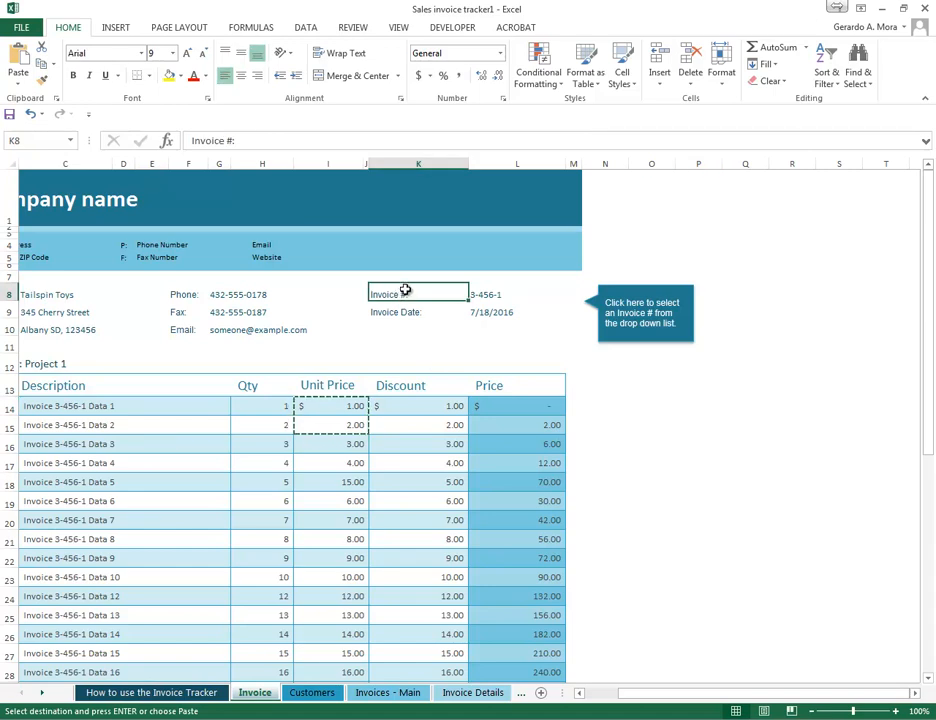
click(489, 295)
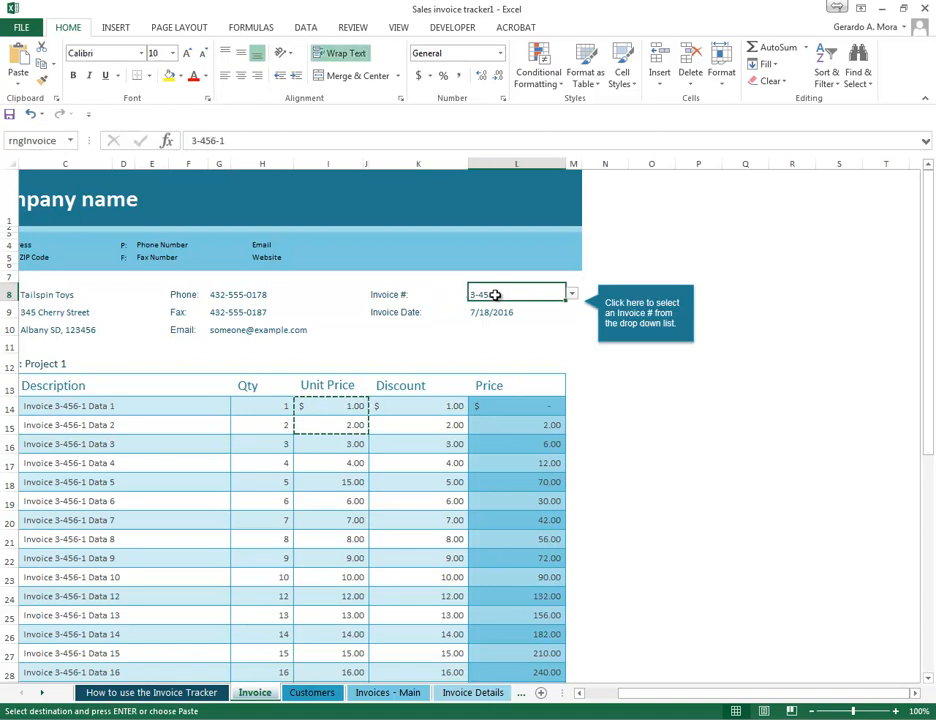
click(391, 295)
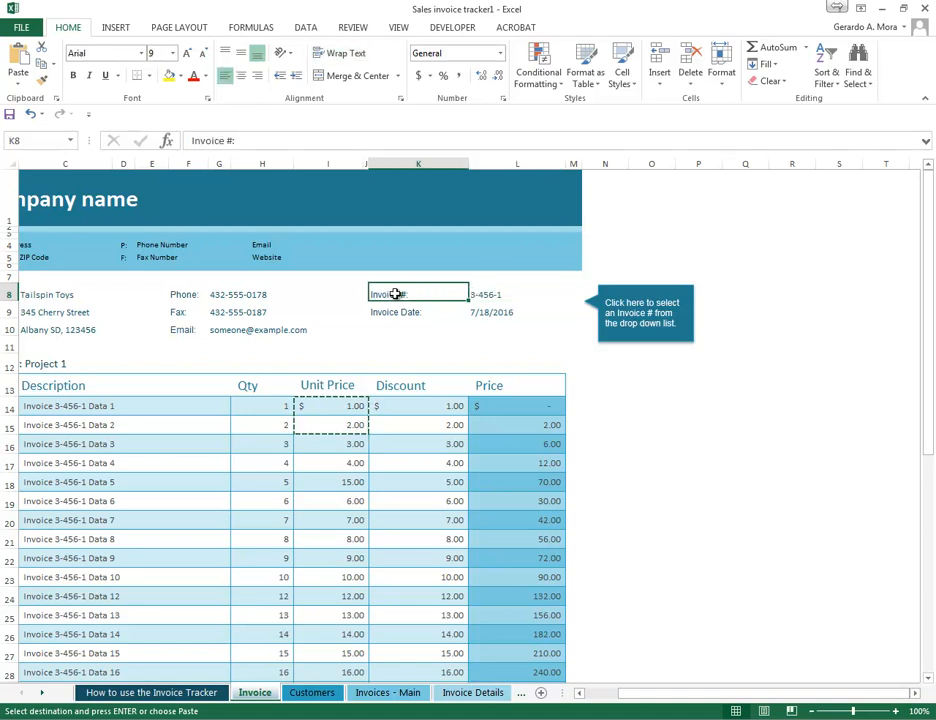
- Insert a comment on the Email cell H4 reading "Don't foget to add this information"
click(276, 244)
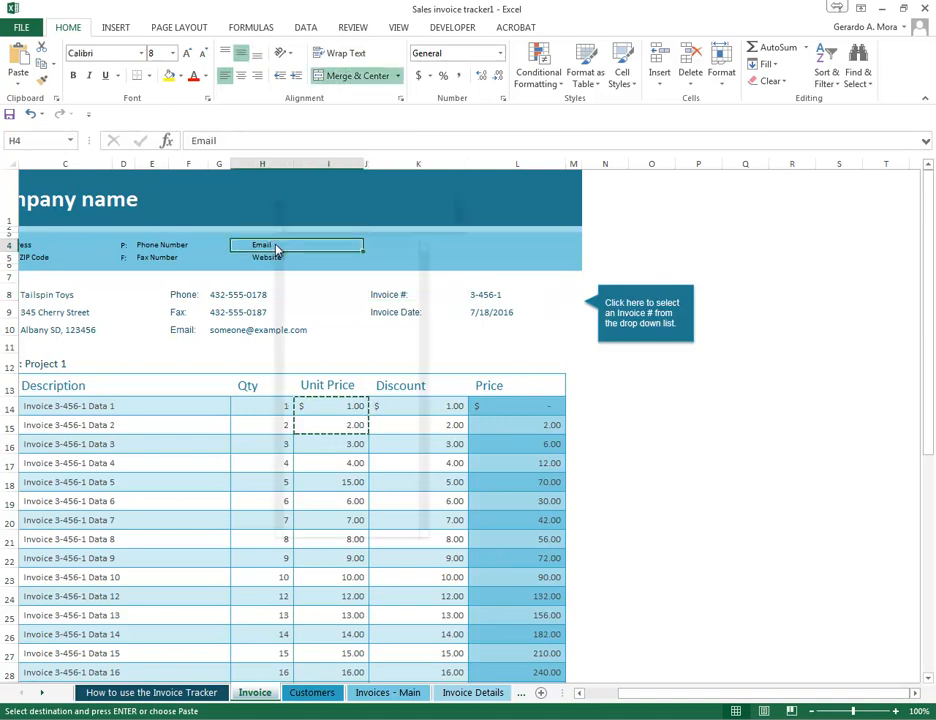
right_click(277, 244)
click(331, 455)
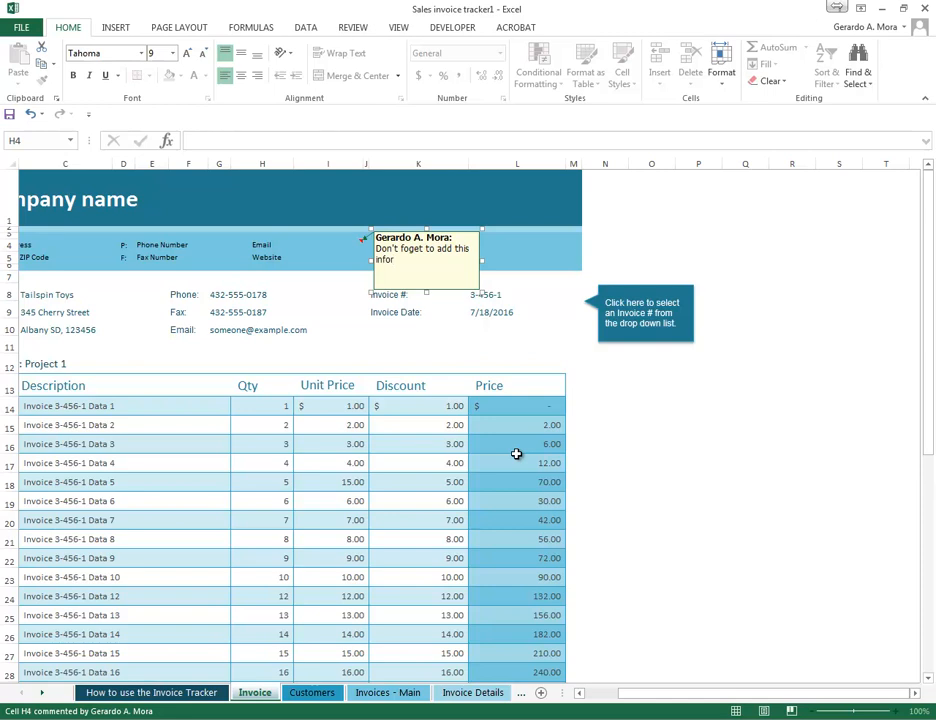
click(513, 361)
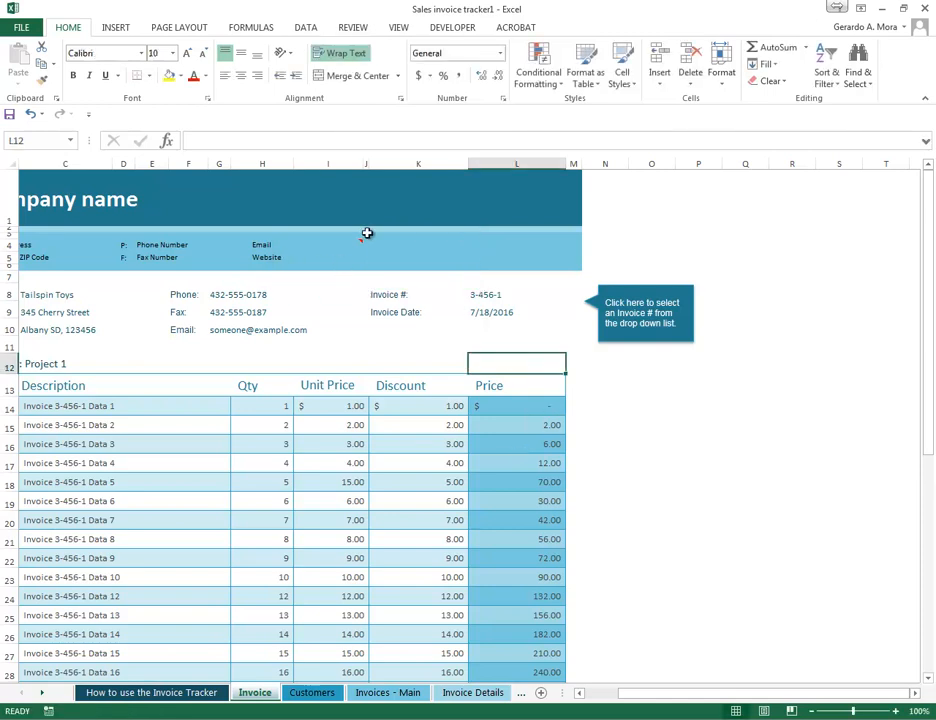
- Display the comment attached to the Email cell H4 and check its marker from other cells
click(352, 300)
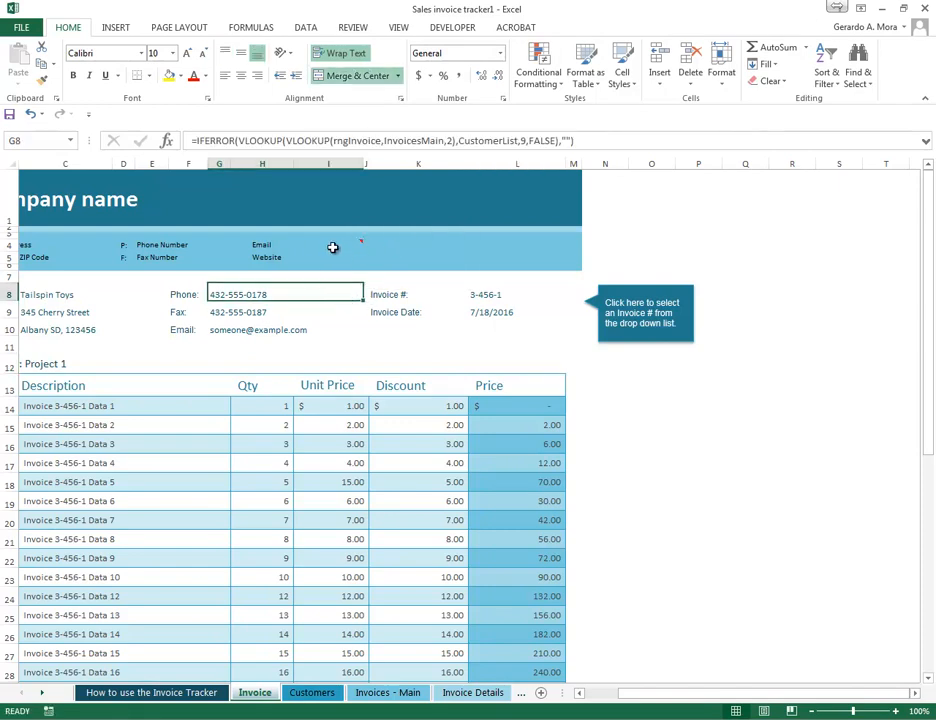
click(637, 248)
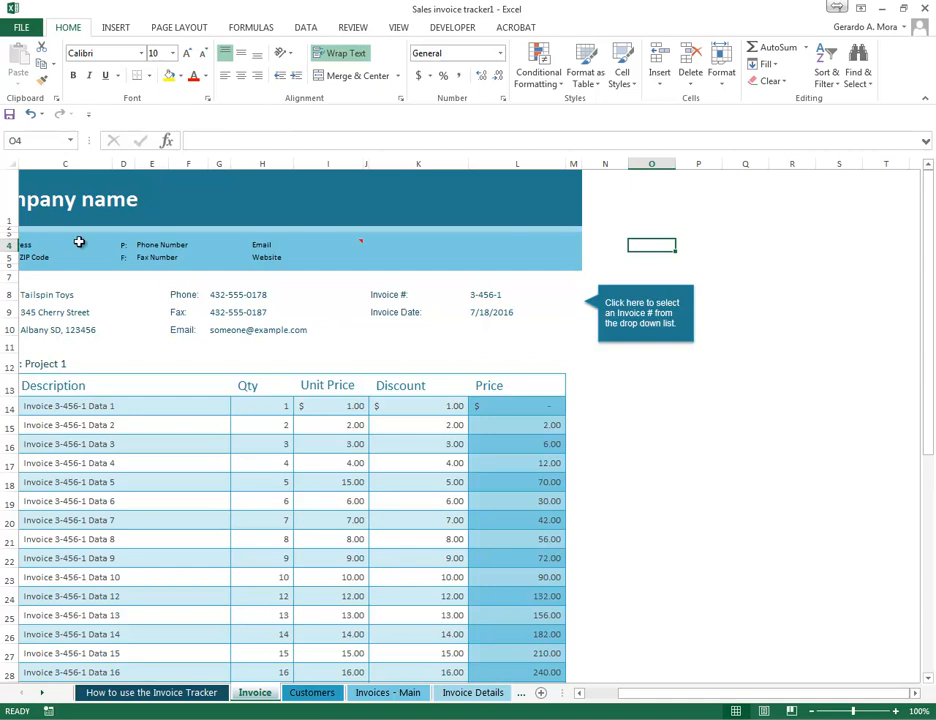
click(344, 241)
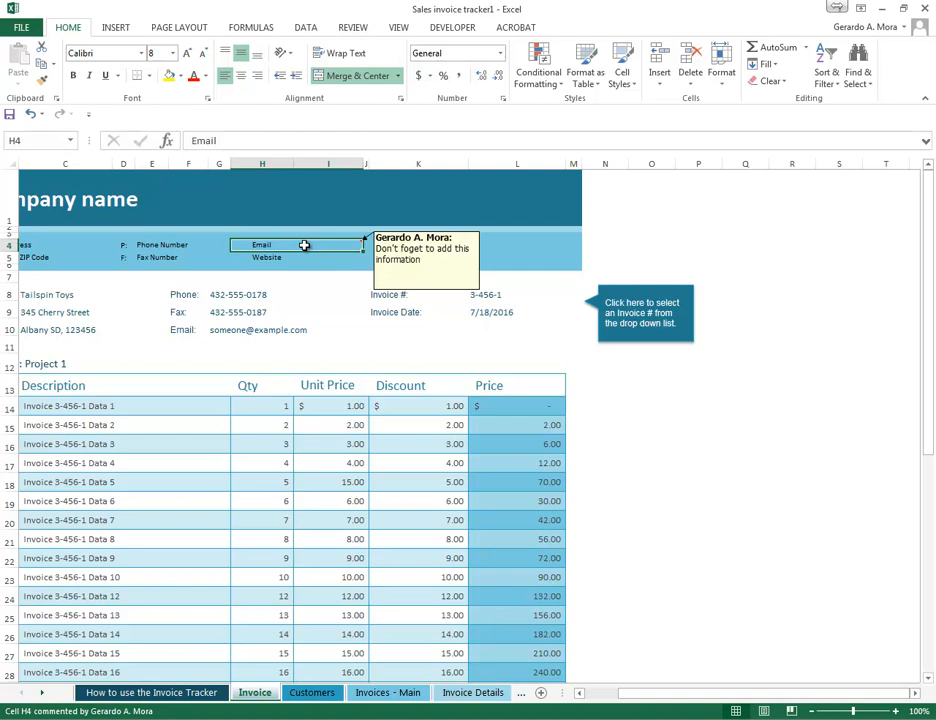
click(335, 310)
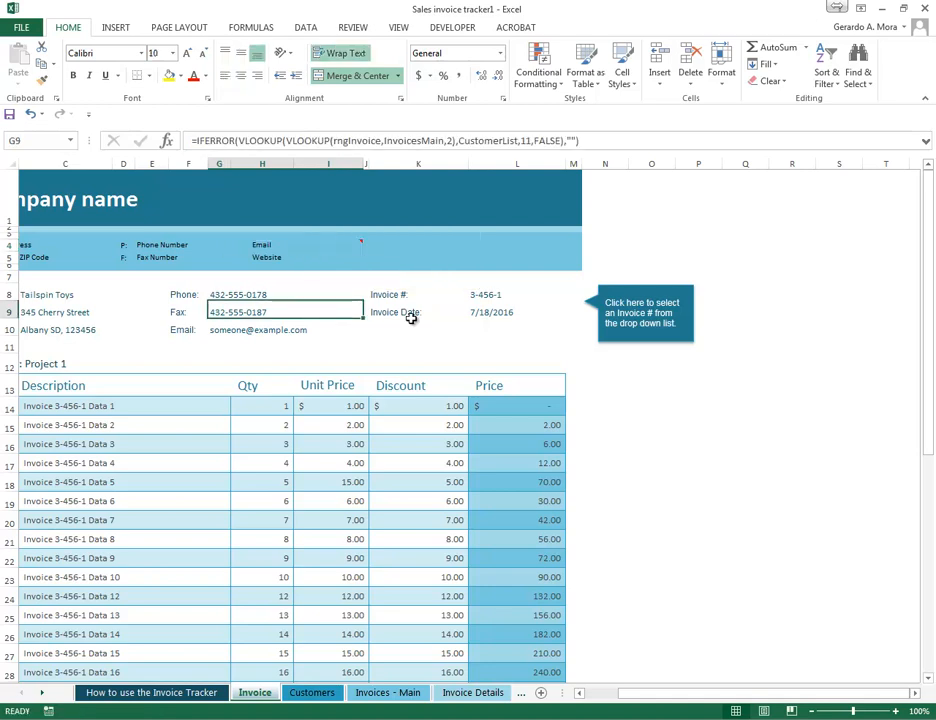
key(Right)
click(655, 444)
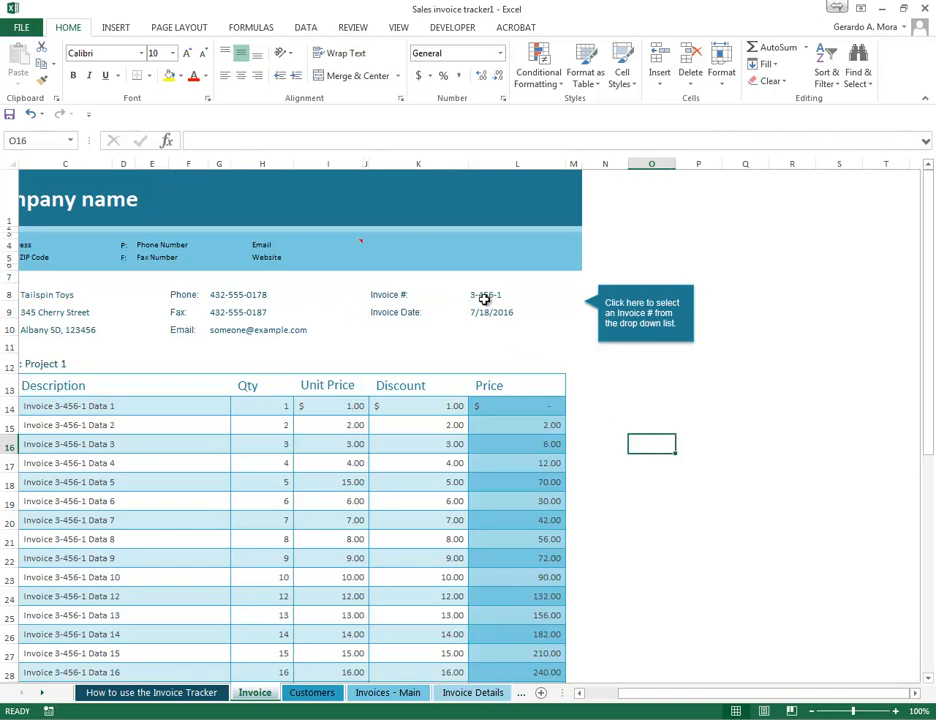
- Copy the Email cell H4, paste only its comment onto the first Qty cell H14, and check the comment on both cells
click(343, 243)
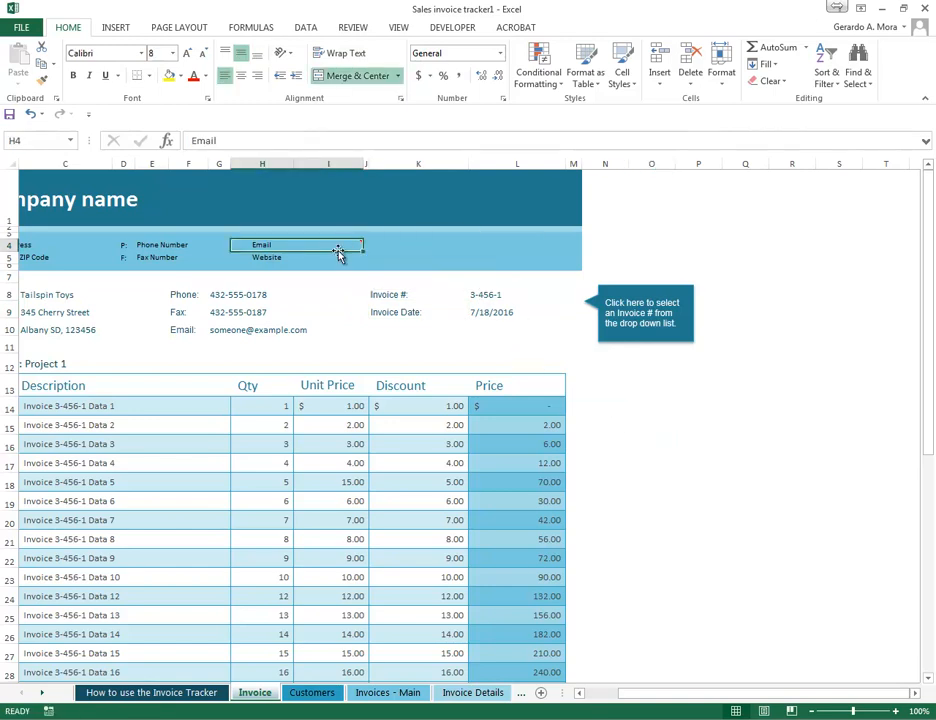
right_click(335, 247)
click(358, 276)
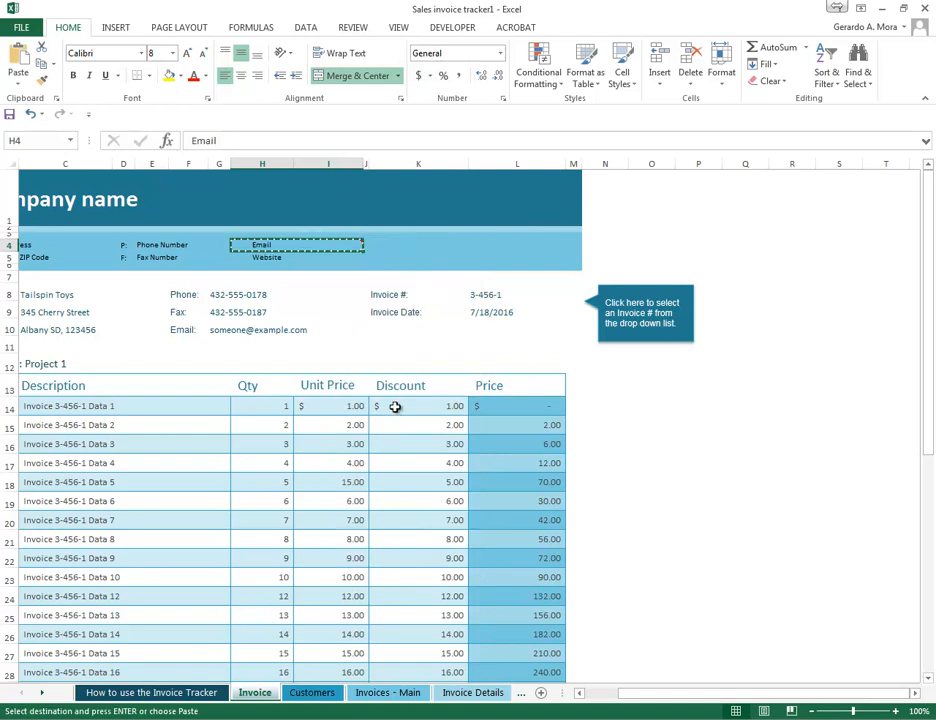
click(278, 408)
right_click(279, 408)
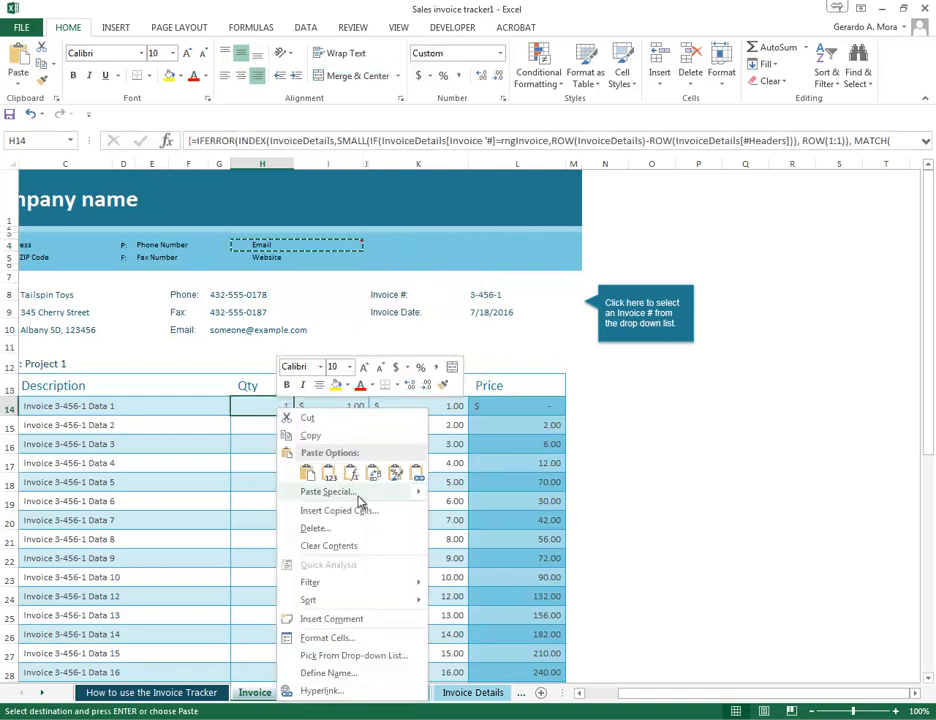
click(328, 491)
click(250, 462)
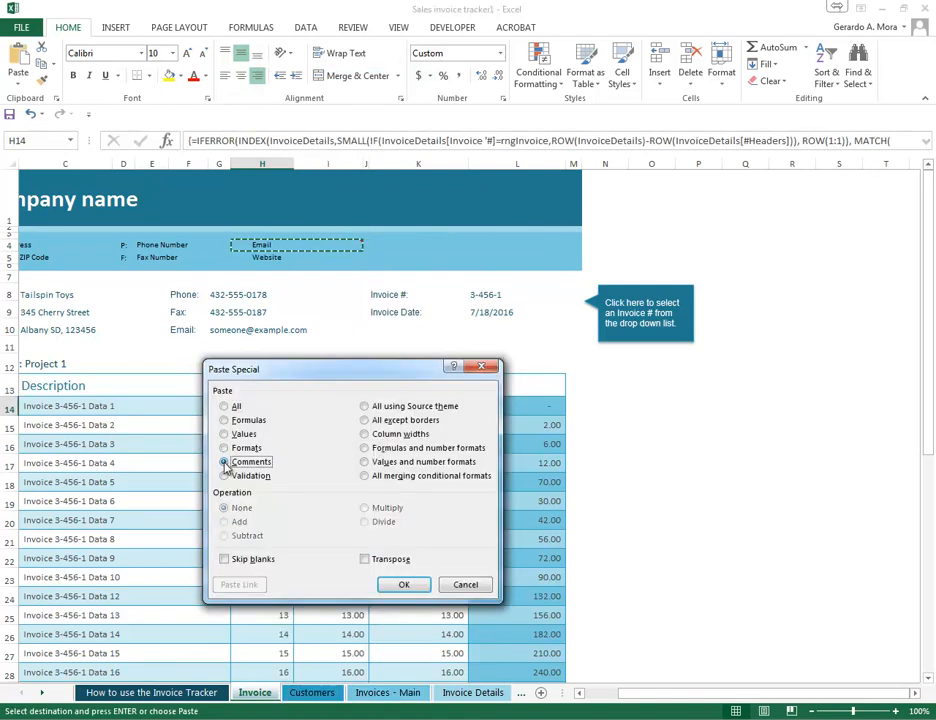
click(403, 584)
click(321, 444)
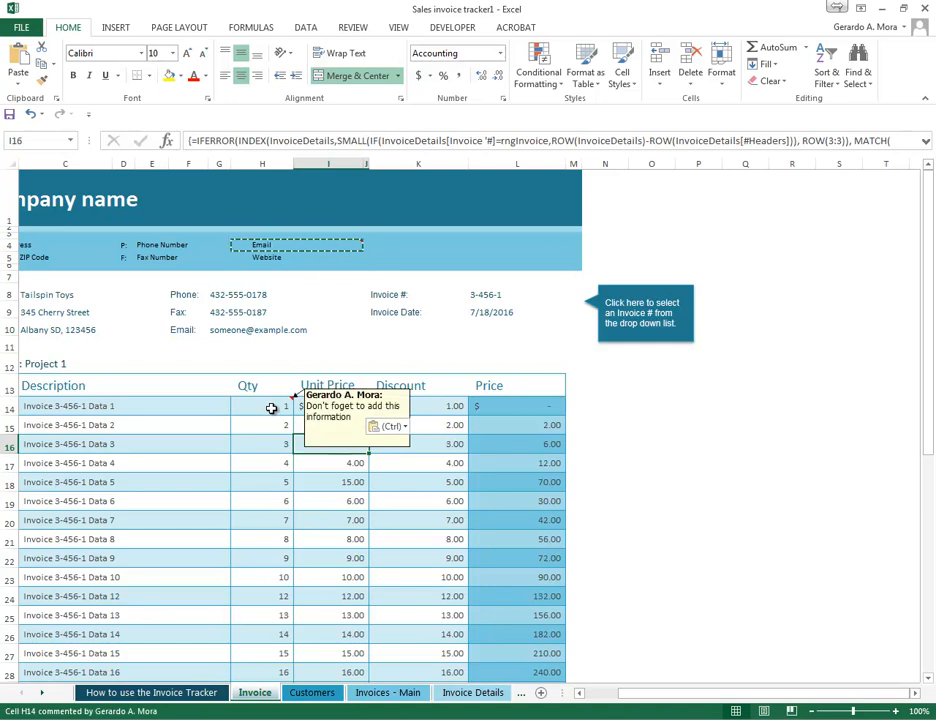
click(326, 342)
click(326, 241)
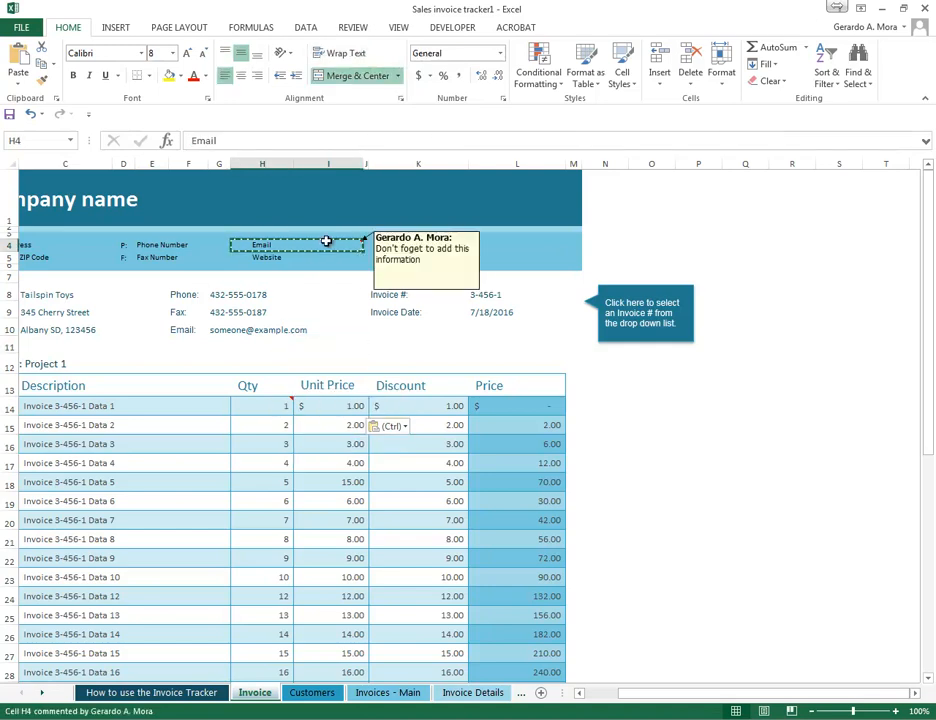
click(720, 460)
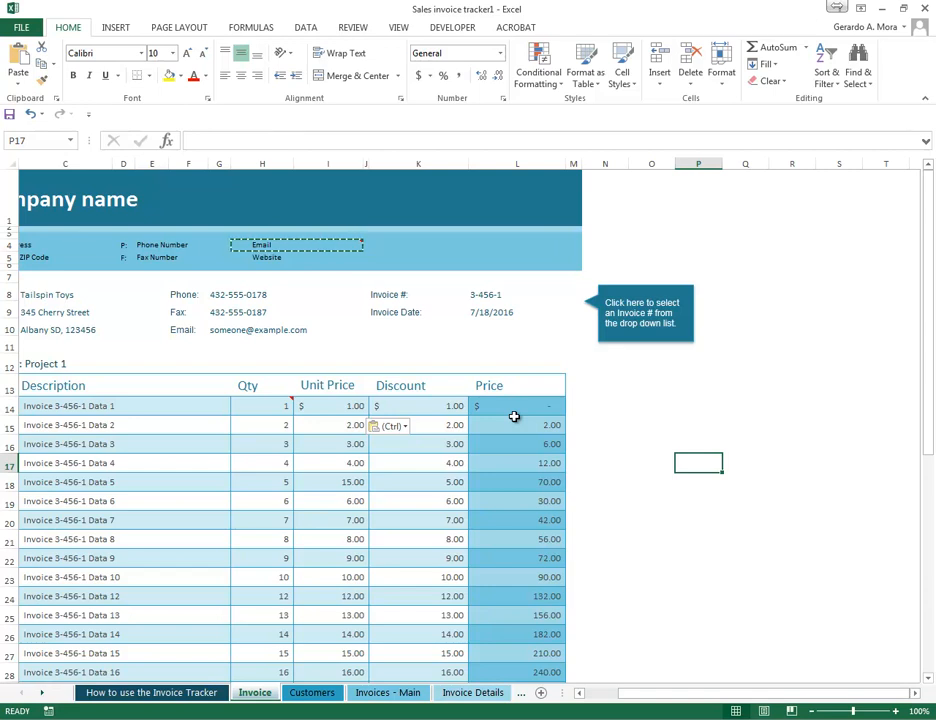
click(355, 444)
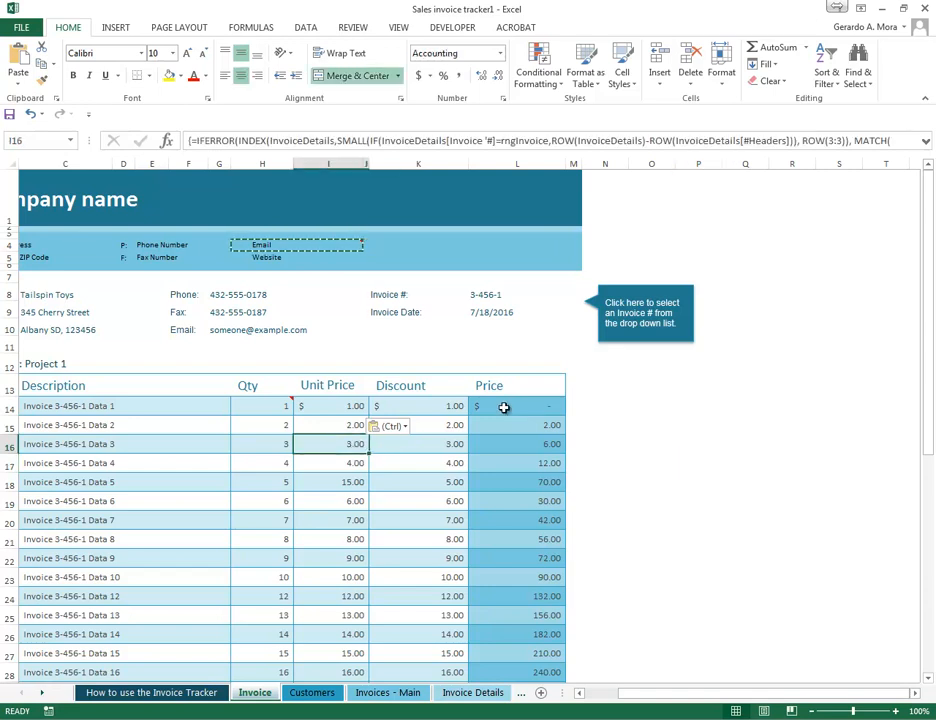
drag(504, 408, 509, 437)
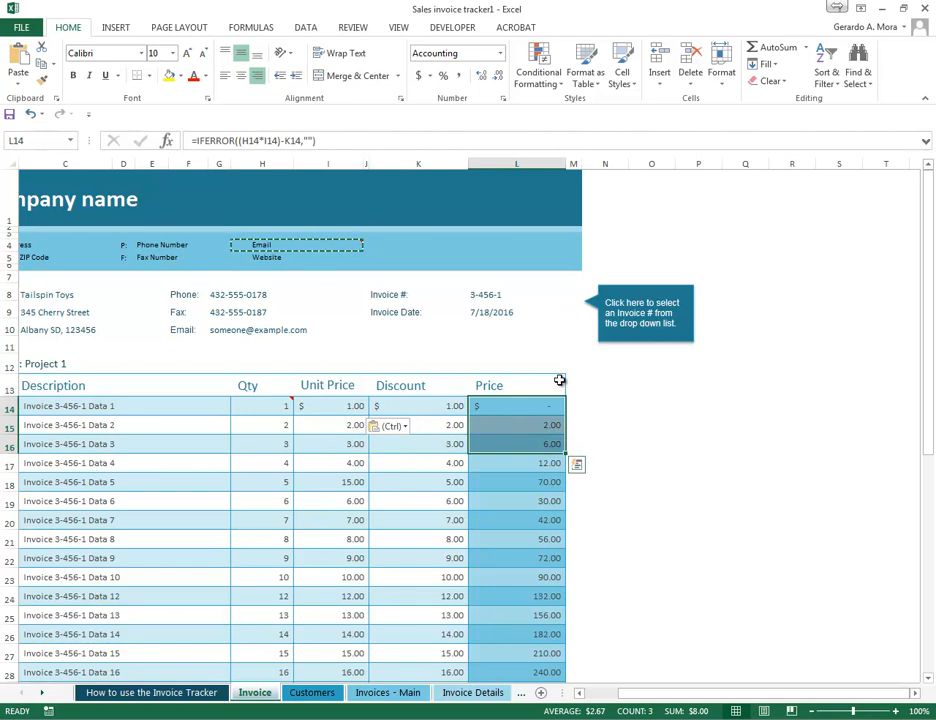
right_click(519, 405)
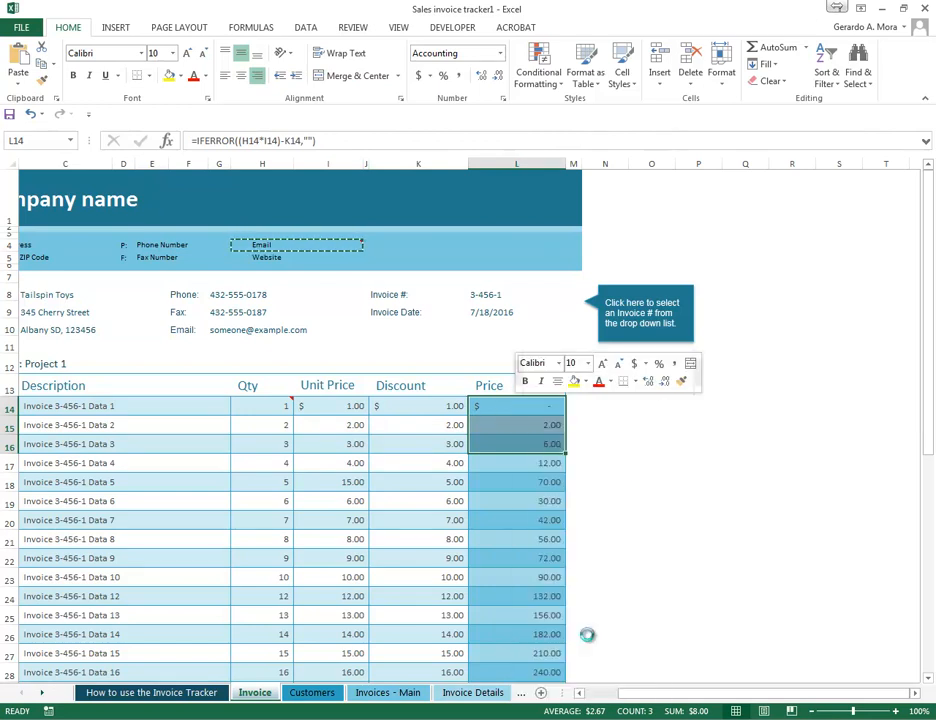
click(565, 634)
key(Escape)
click(698, 451)
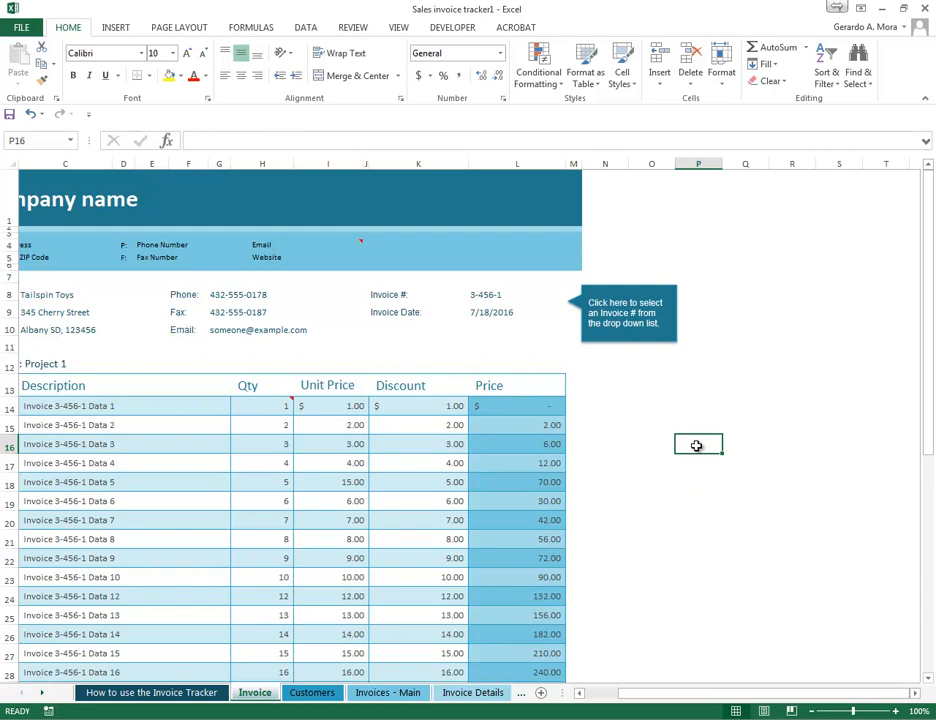
- Examine cells down the Price column to check whether they hold formulas or plain values
scroll(712, 451, down, 1)
click(501, 443)
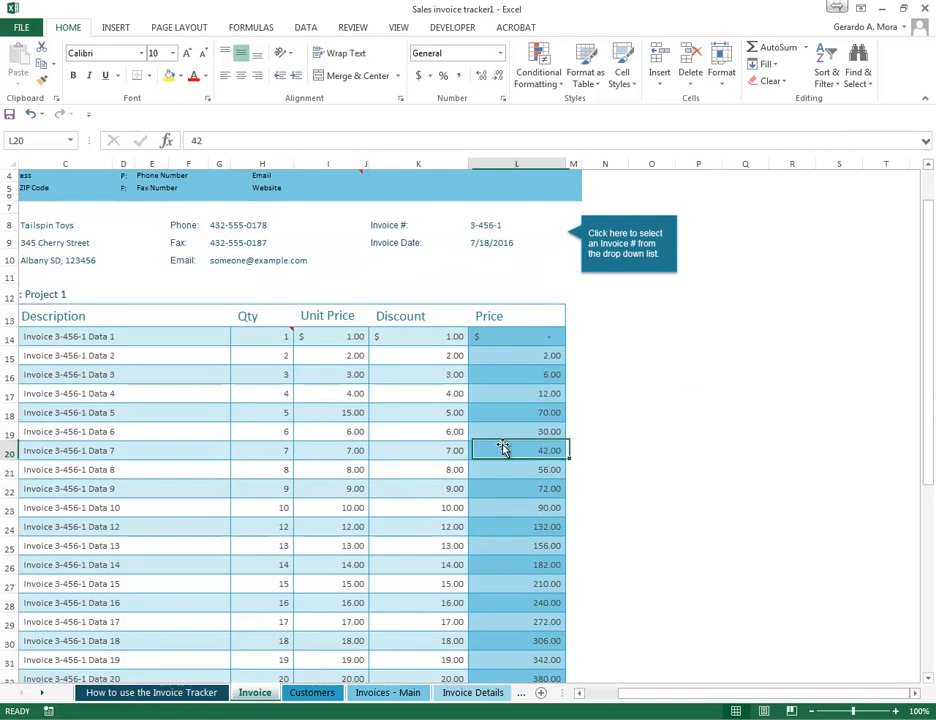
key(Up)
key(Up)
key(Up)
key(Up)
key(Up)
click(539, 486)
scroll(539, 483, down, 3)
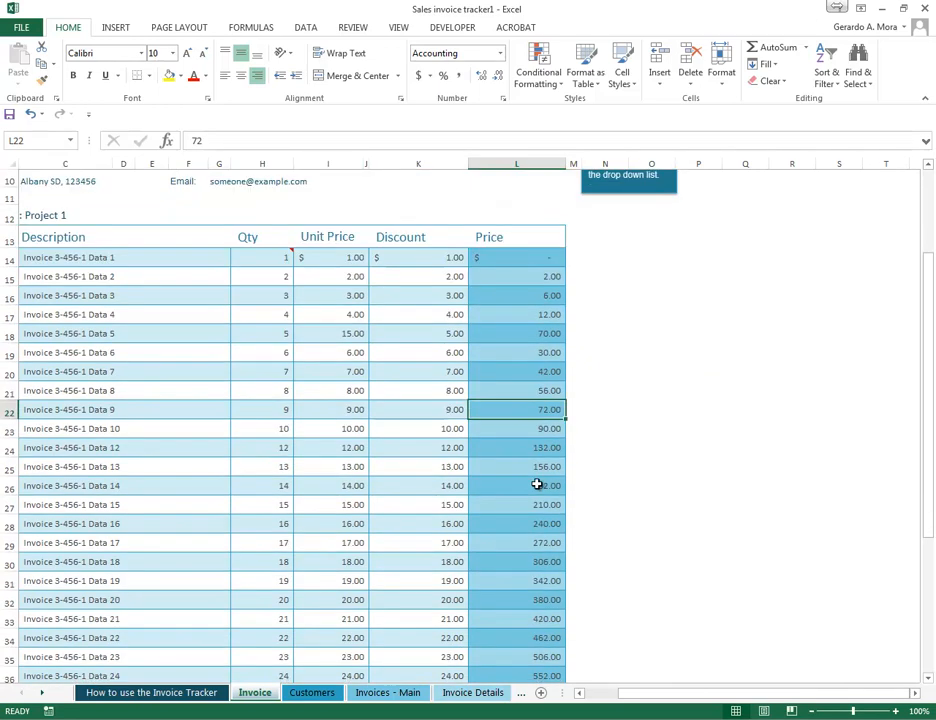
click(535, 639)
click(537, 582)
click(537, 487)
click(533, 392)
click(533, 354)
scroll(533, 361, up, 4)
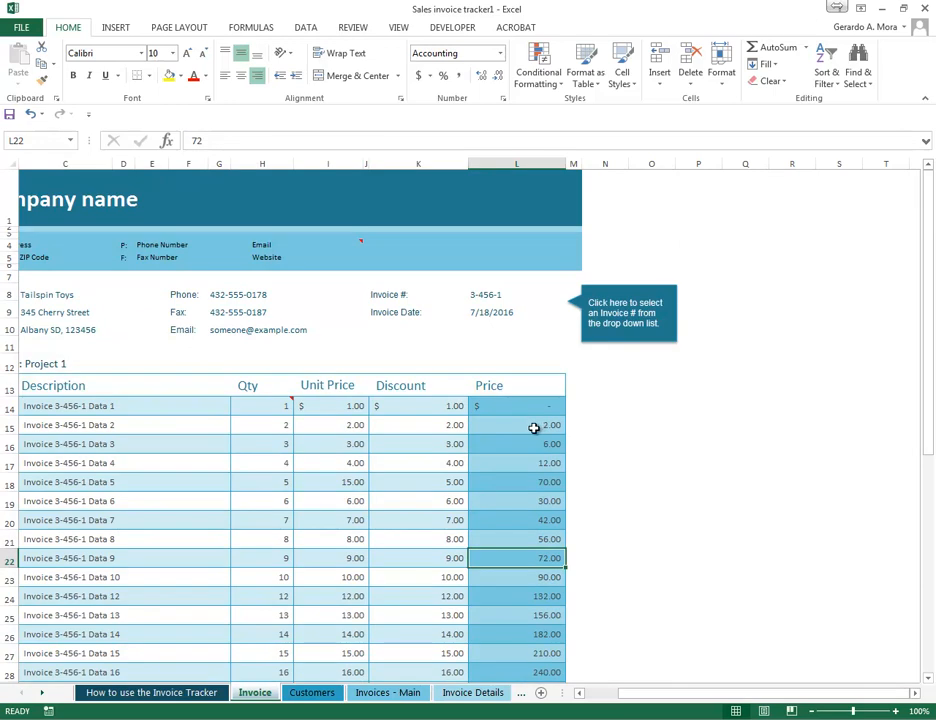
click(535, 425)
scroll(631, 466, down, 2)
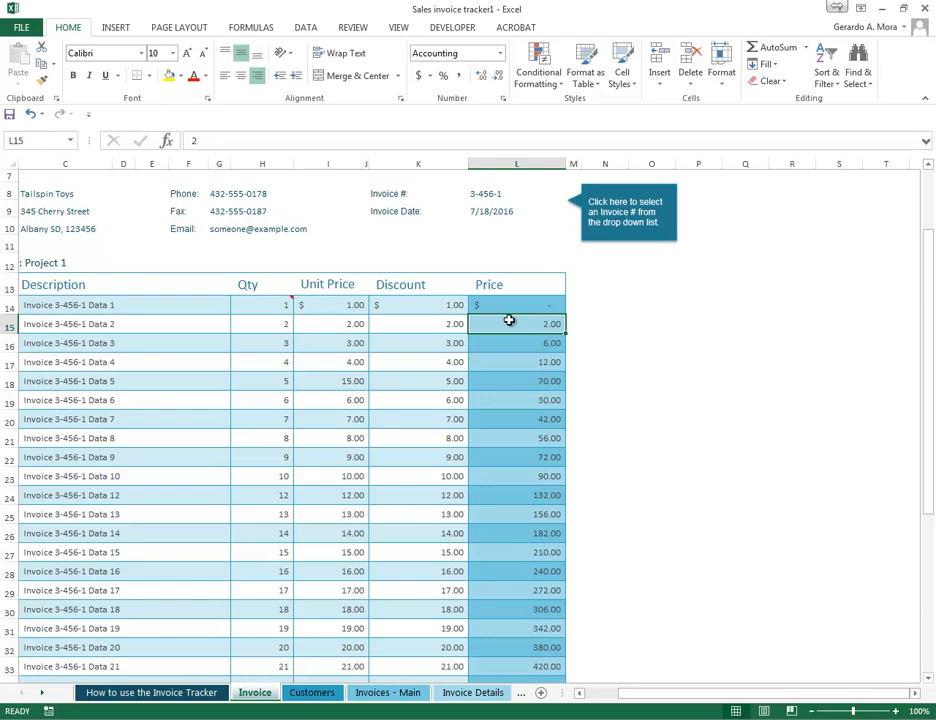
- Copy the prices in L15:L18 and paste them with their formatting into P15:P18
drag(509, 320, 518, 376)
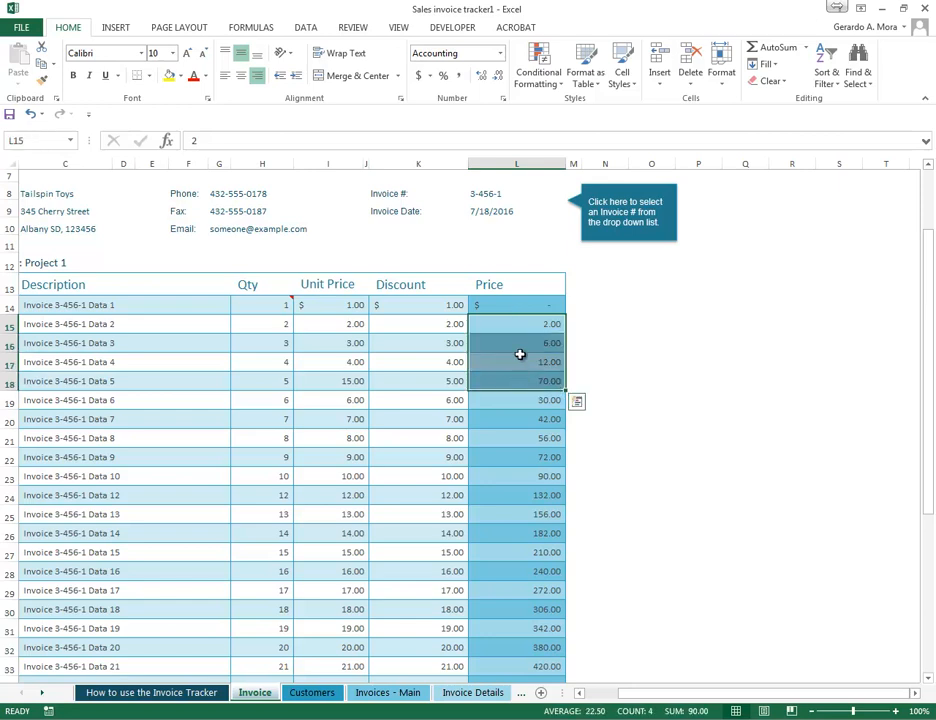
right_click(521, 352)
click(555, 379)
click(686, 316)
drag(686, 316, 704, 384)
right_click(704, 346)
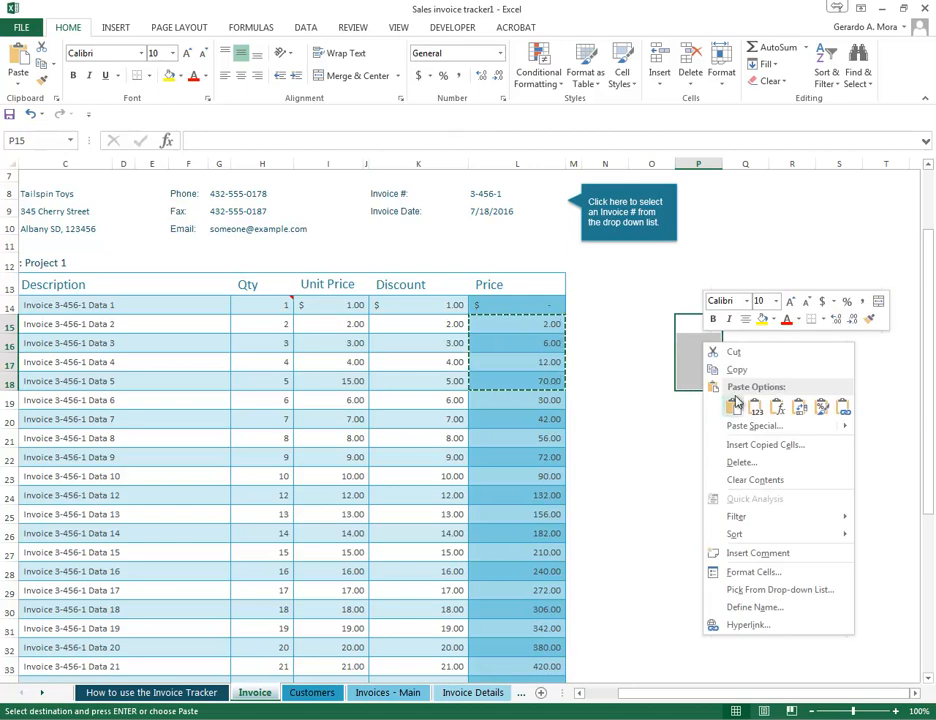
click(733, 407)
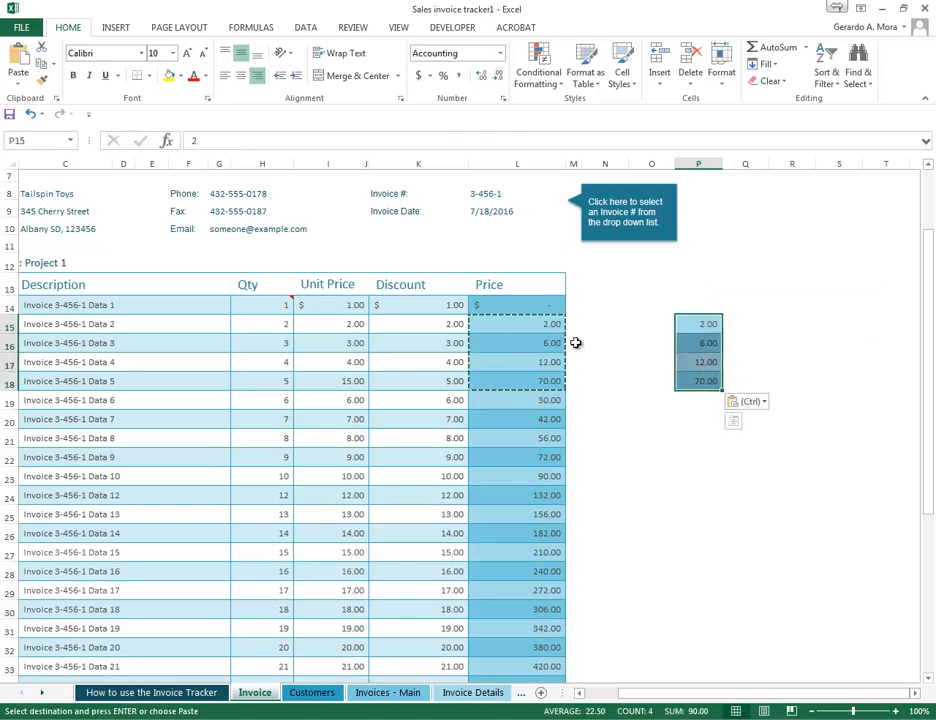
- Review the Paste Special operations for the copied prices in L15:L18, selecting Add without pasting
drag(547, 321, 547, 380)
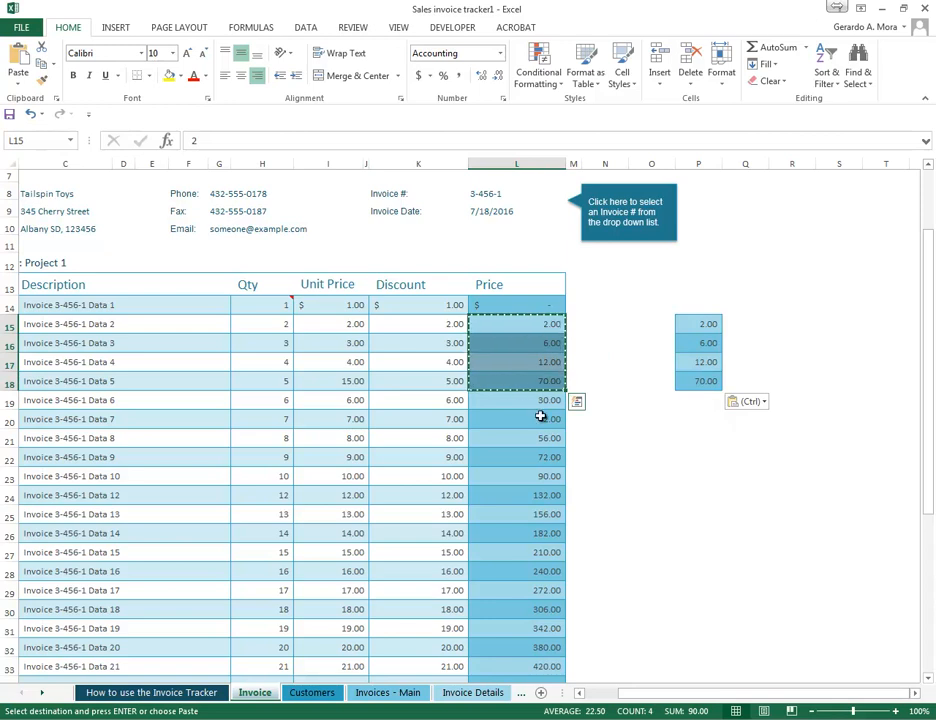
click(527, 325)
drag(527, 325, 541, 382)
right_click(530, 349)
key(Escape)
right_click(517, 335)
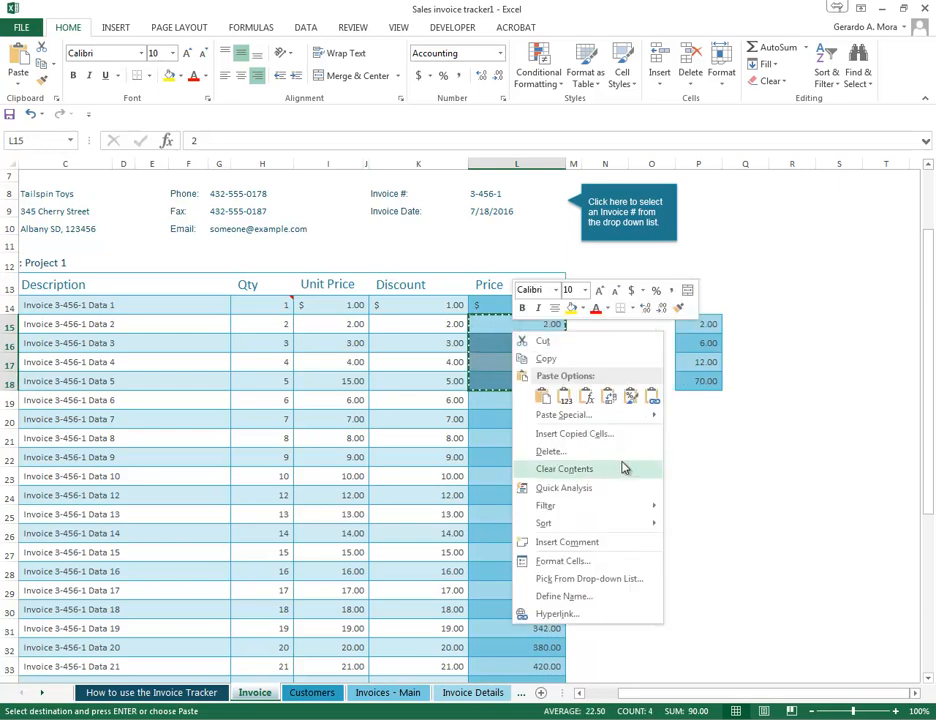
click(558, 414)
click(478, 447)
drag(575, 296, 234, 176)
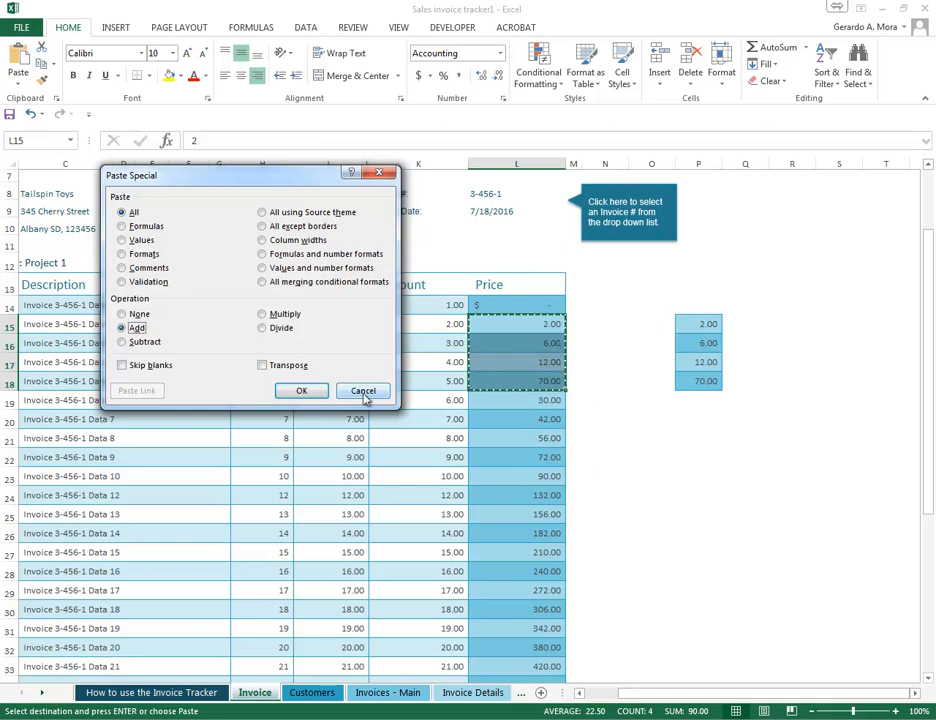
click(301, 390)
- Add the copied prices from L15:L18 to the values in L19:L22 with Paste Special's Add operation
click(520, 399)
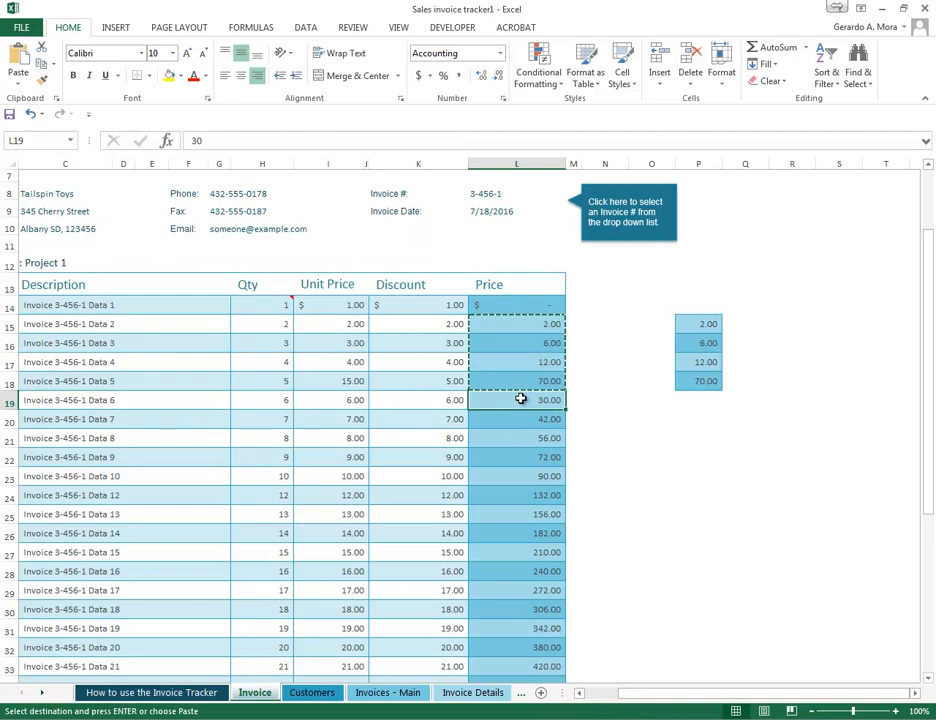
right_click(521, 398)
click(612, 483)
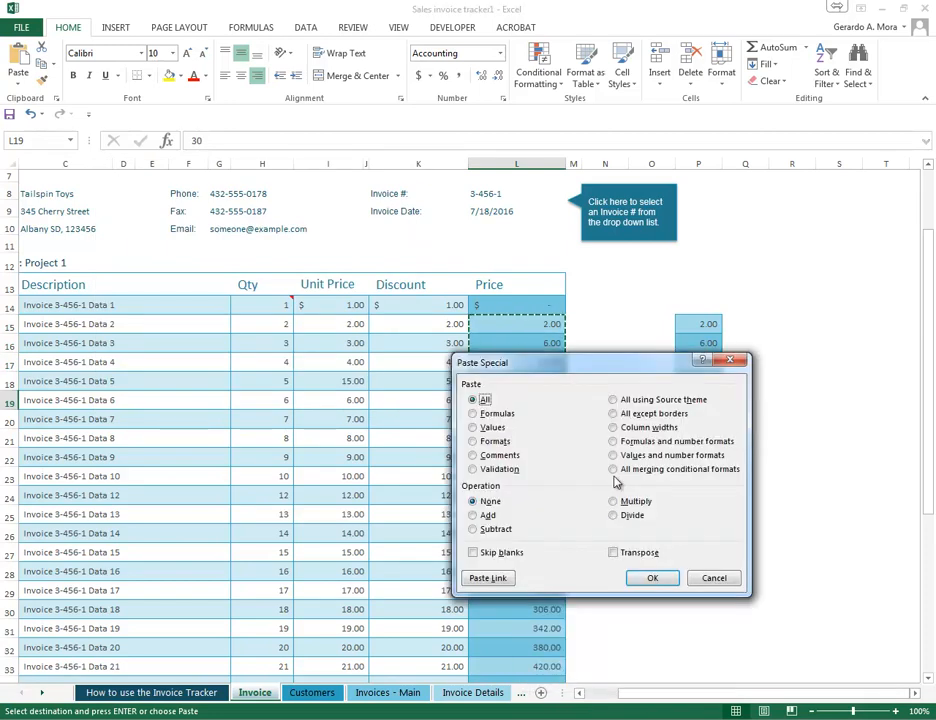
click(488, 515)
click(655, 579)
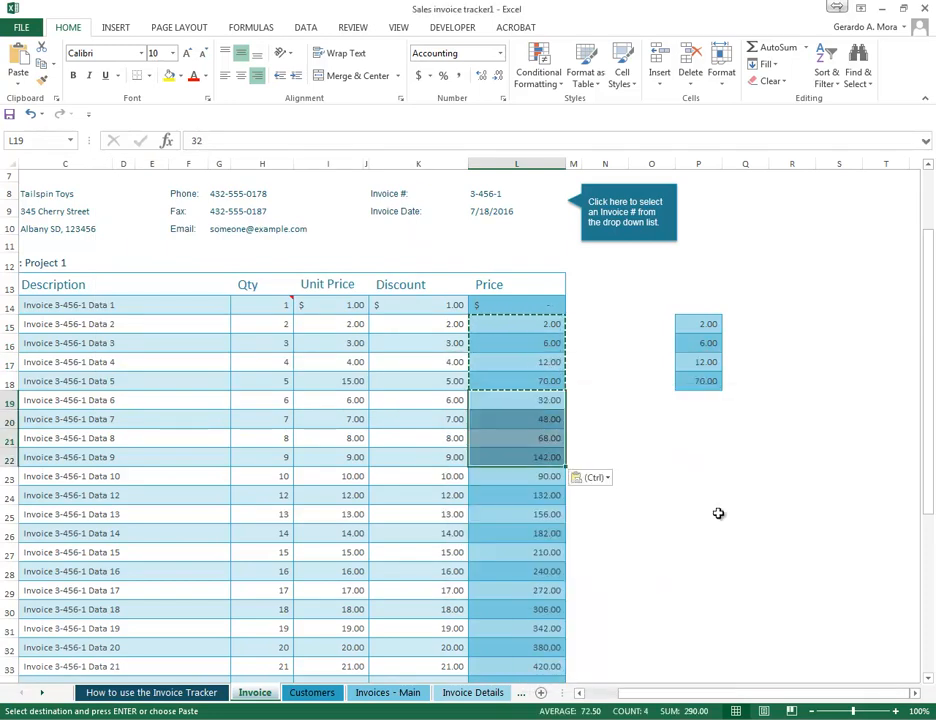
drag(538, 400, 537, 473)
drag(549, 324, 551, 457)
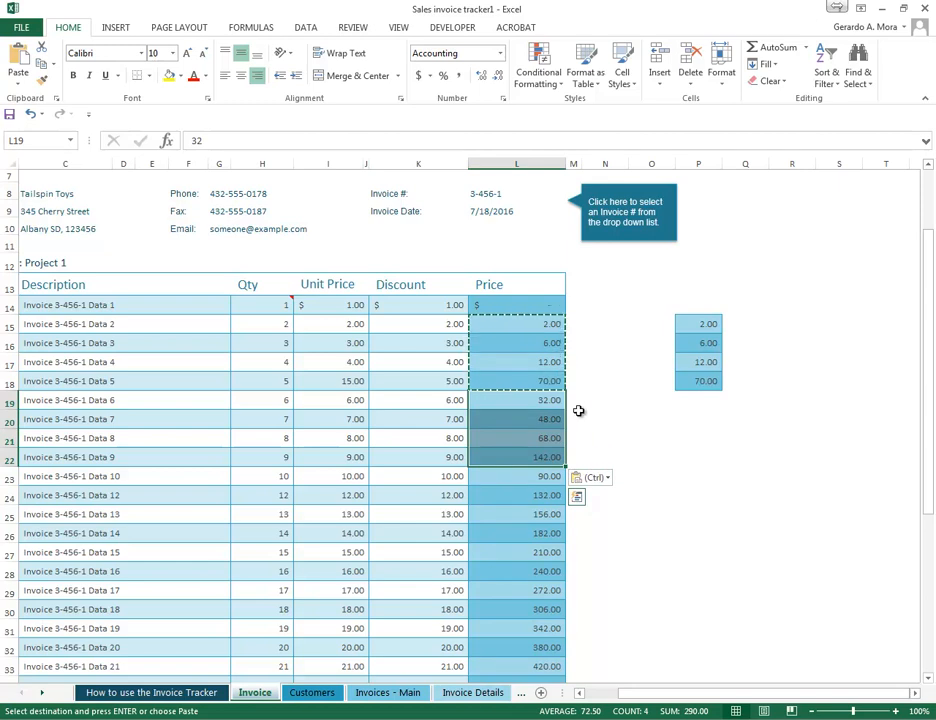
- Subtract the copied prices from the values in L23:L26 with Paste Special's Subtract operation
right_click(516, 477)
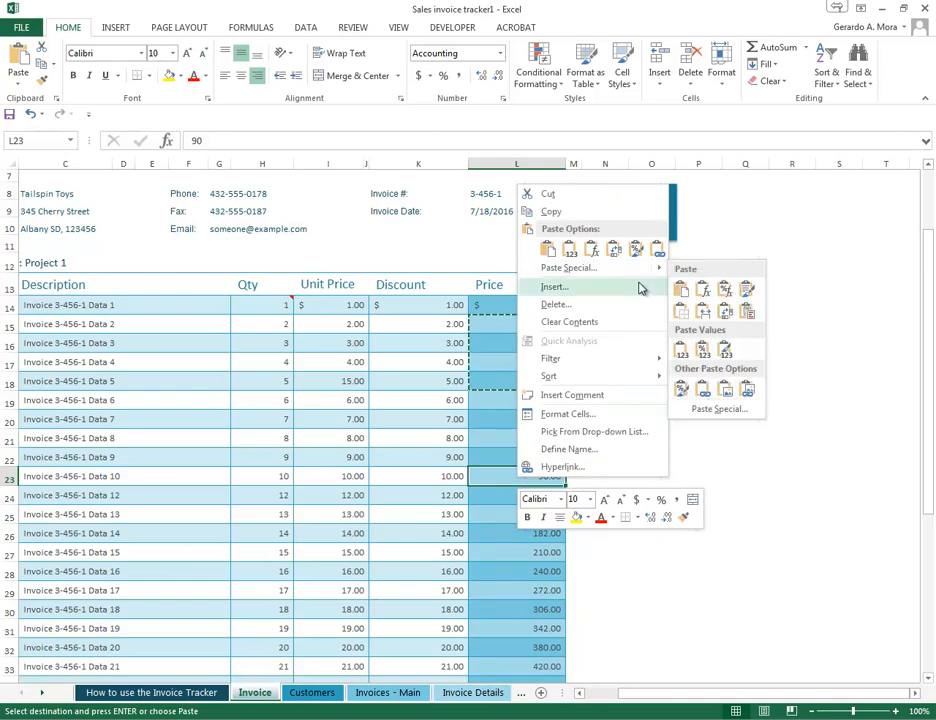
click(602, 275)
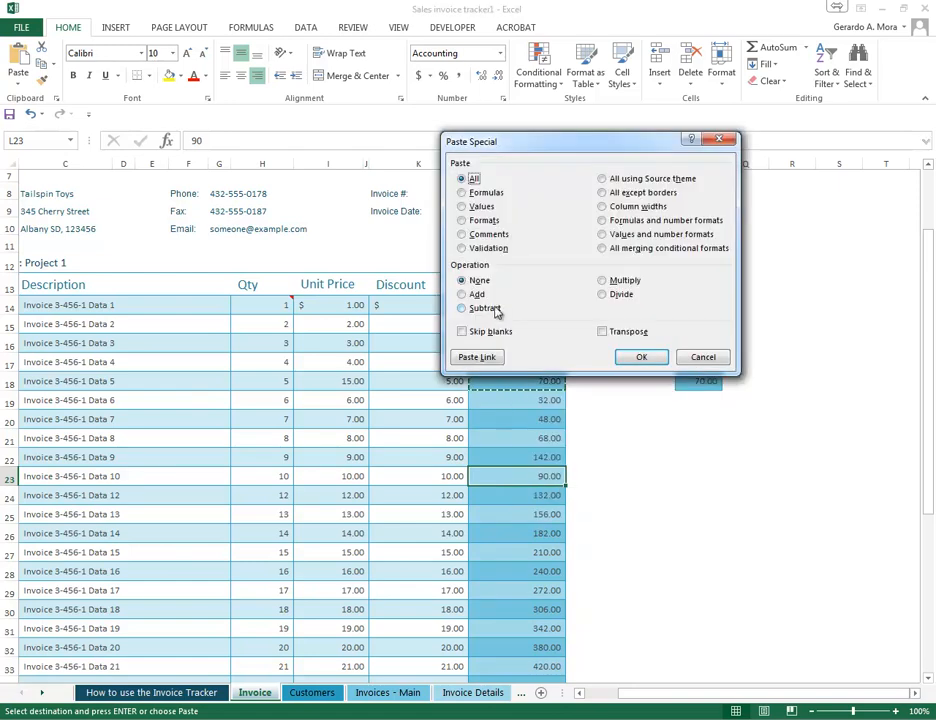
click(645, 357)
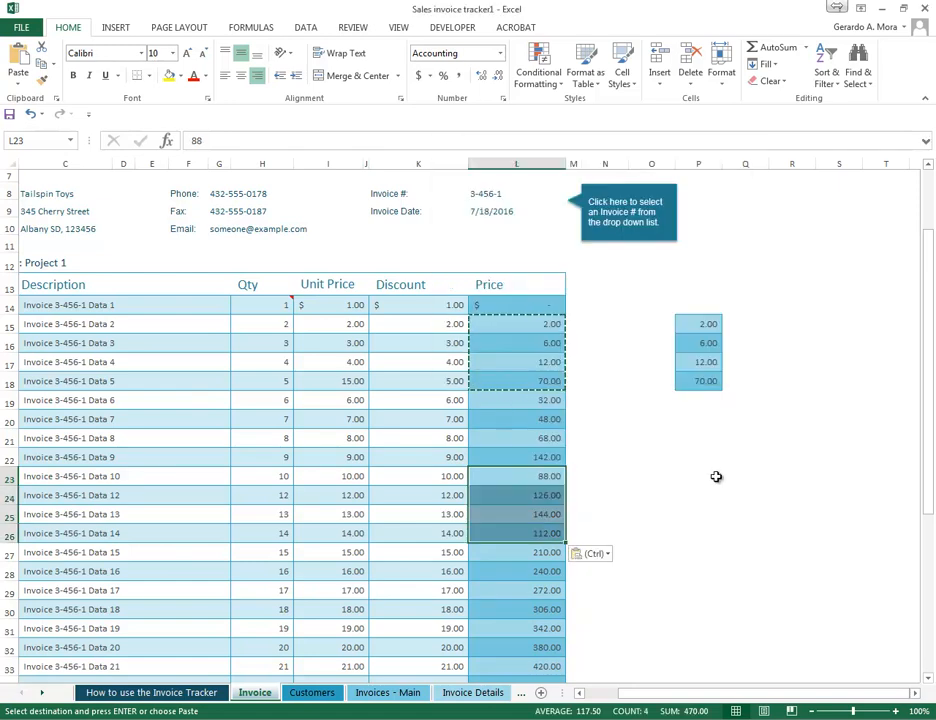
- Multiply the values in L27:L30 by the copied prices with Paste Special's Multiply operation
click(532, 553)
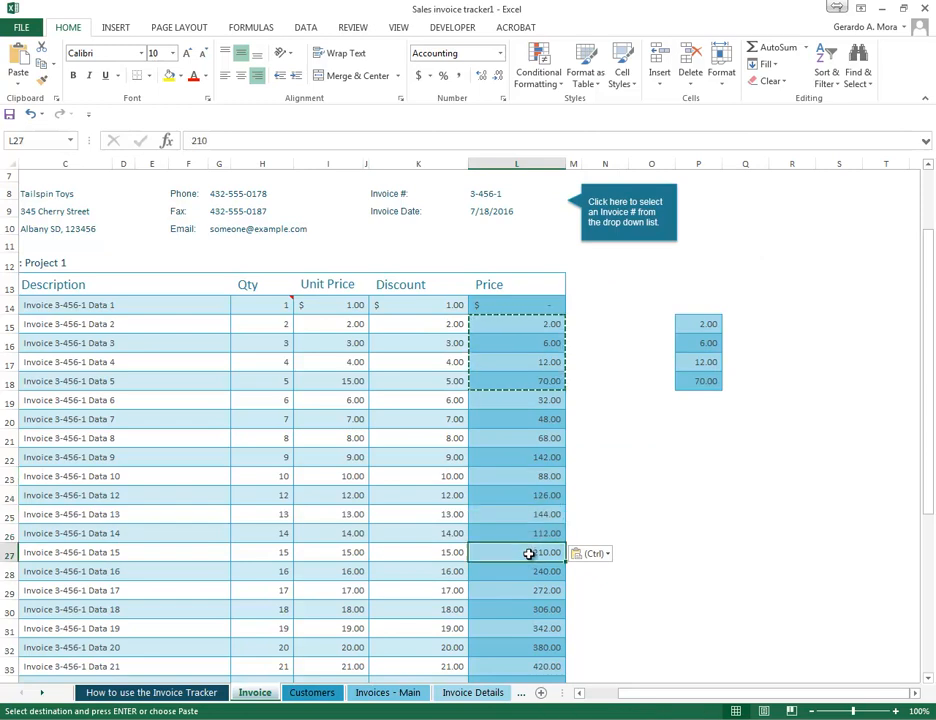
right_click(533, 552)
click(665, 346)
click(640, 367)
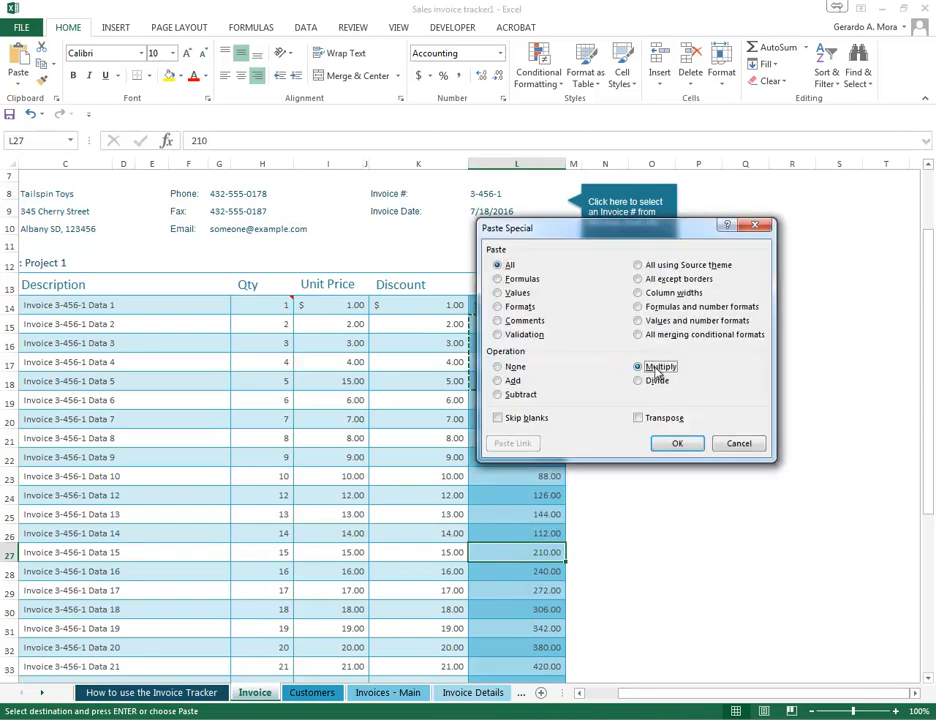
click(677, 443)
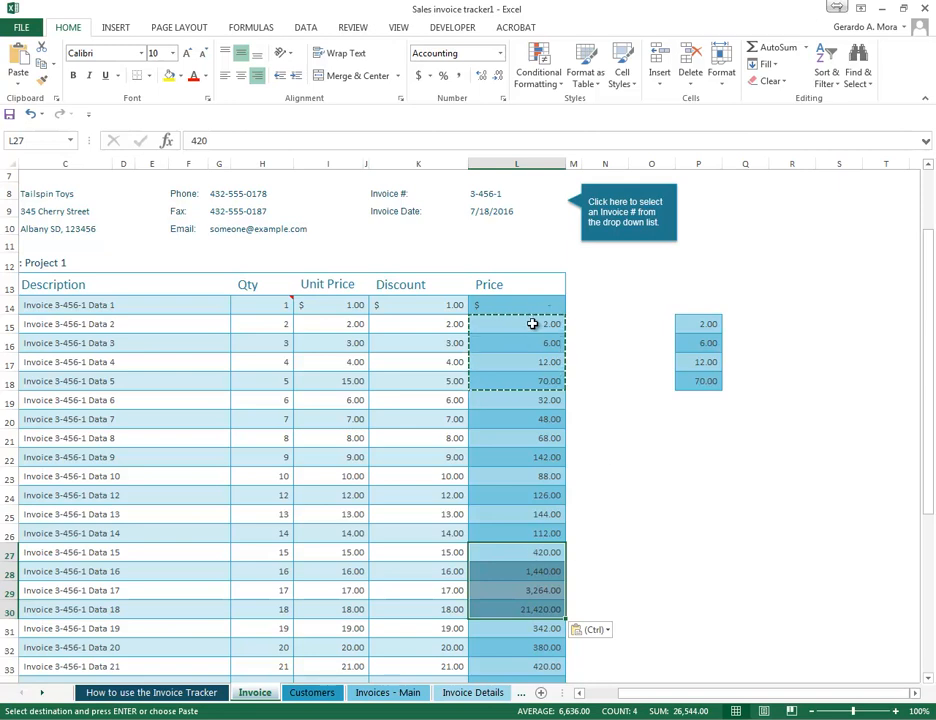
- Divide the values in L31:L34 by the copied prices with Paste Special's Divide operation
scroll(615, 490, down, 2)
click(522, 525)
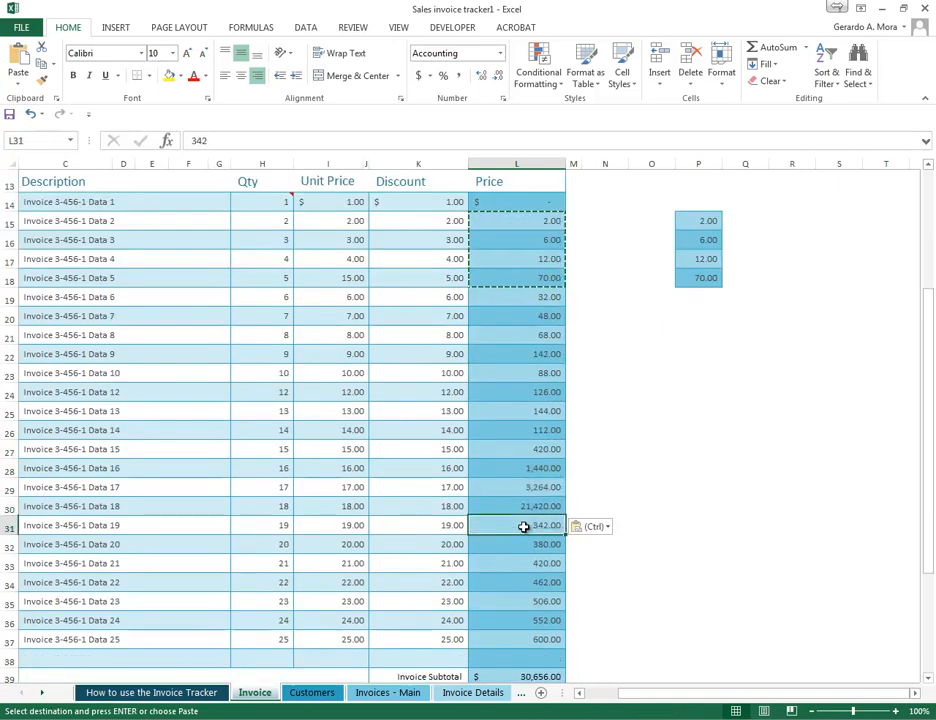
right_click(526, 530)
click(610, 319)
click(657, 351)
click(658, 412)
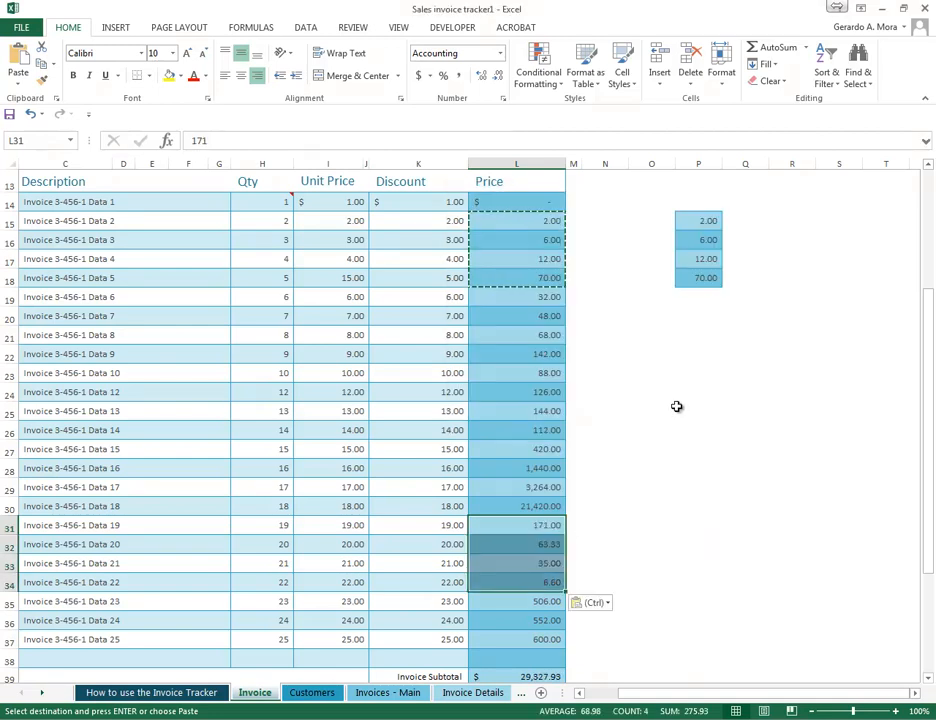
scroll(676, 406, down, 3)
click(665, 404)
scroll(667, 401, up, 3)
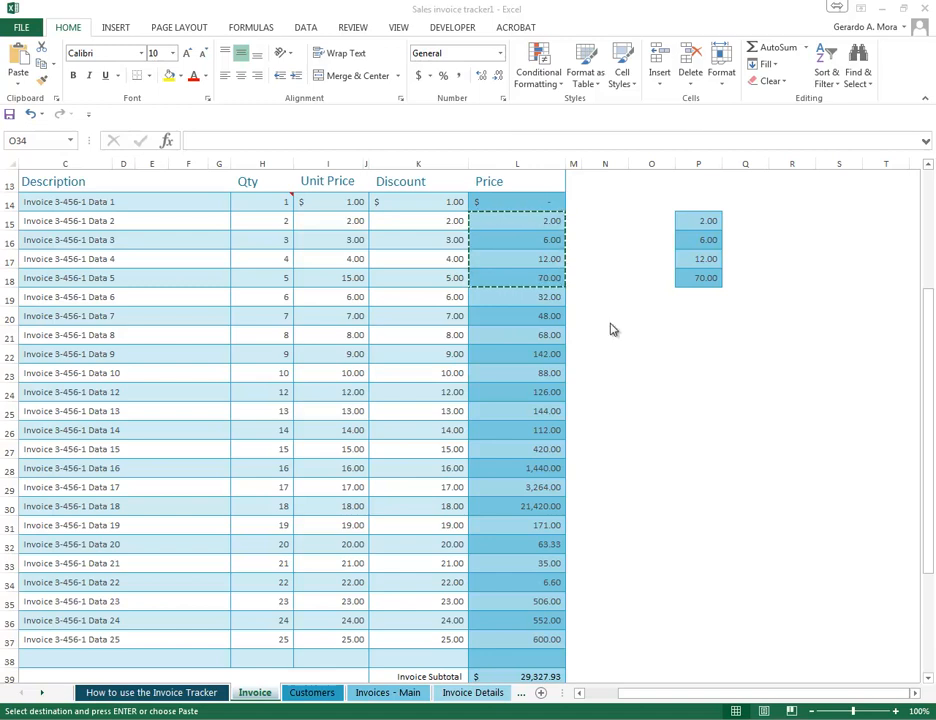
click(28, 98)
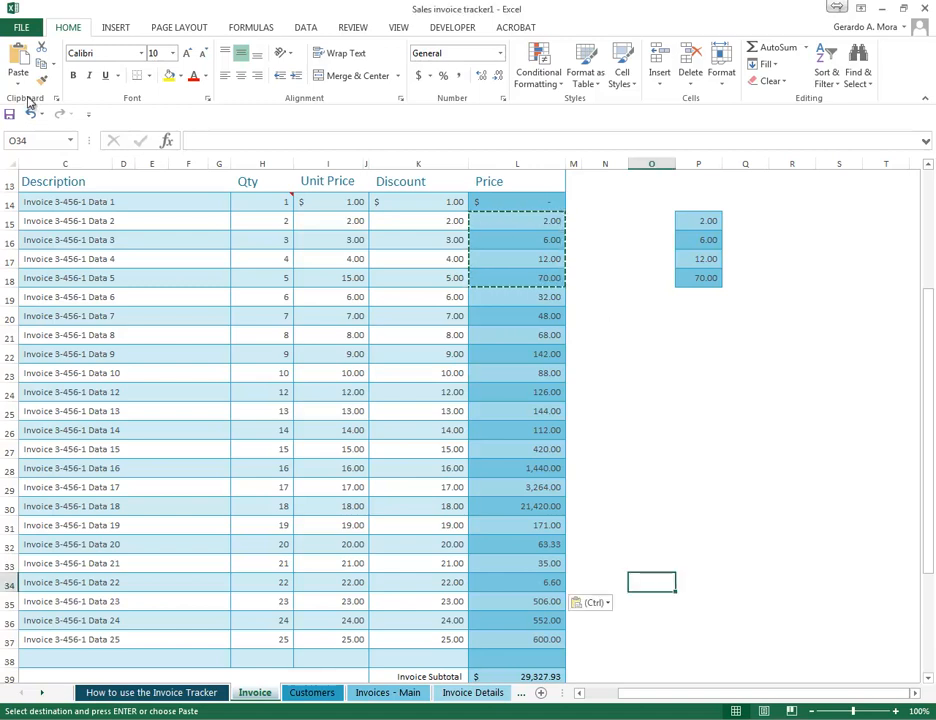
- Cancel the active copy range and show the Office Clipboard
click(711, 391)
key(Escape)
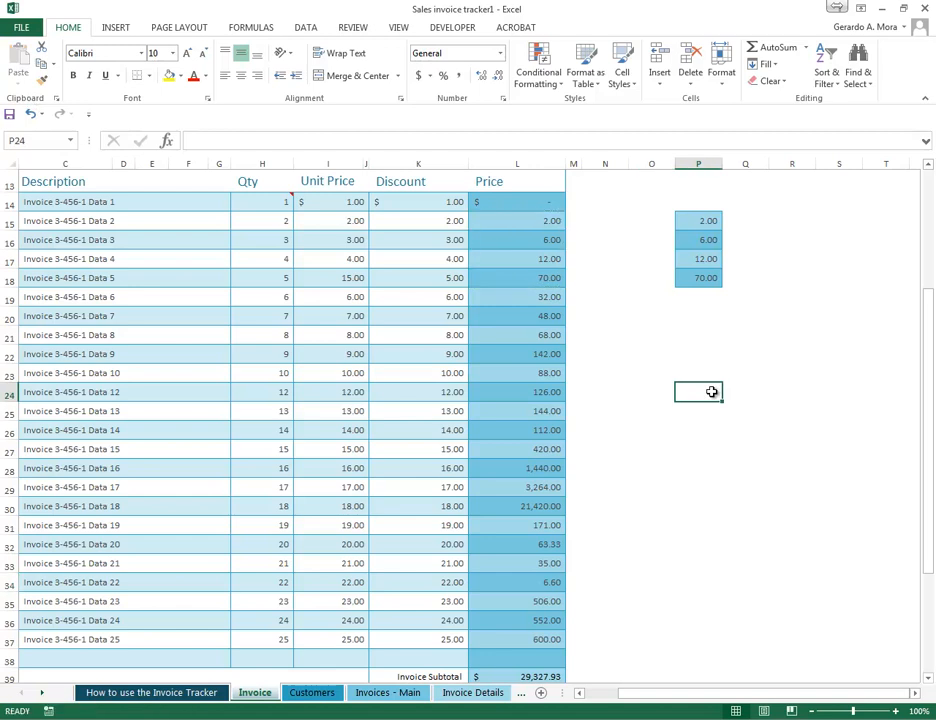
click(57, 99)
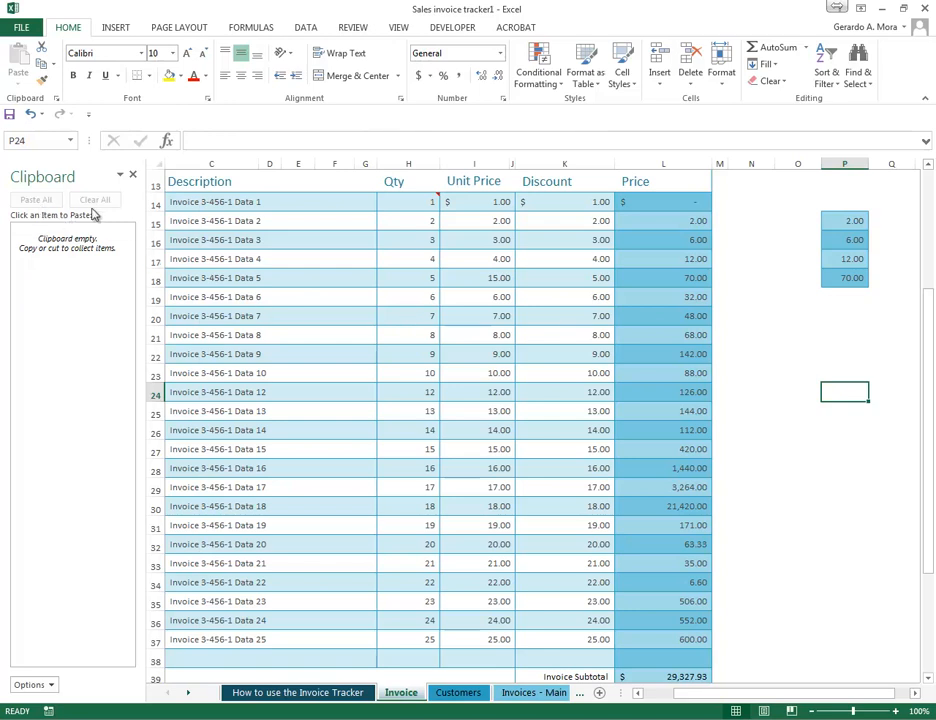
- Collect two items on the clipboard by copying the descriptions in C17:C20 and the discounts in K20:K23
click(407, 310)
drag(339, 259, 339, 318)
right_click(333, 290)
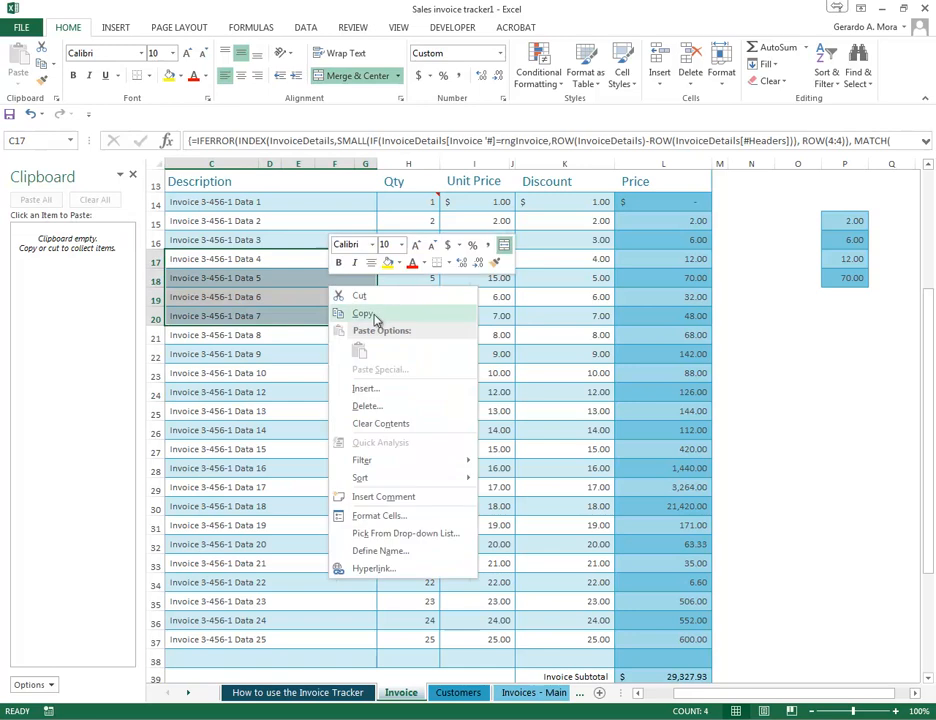
click(356, 313)
drag(565, 316, 577, 374)
right_click(583, 374)
click(610, 397)
- Add two more items to the clipboard by copying the descriptions in C29:C32 and the prices in L23:L25
right_click(430, 468)
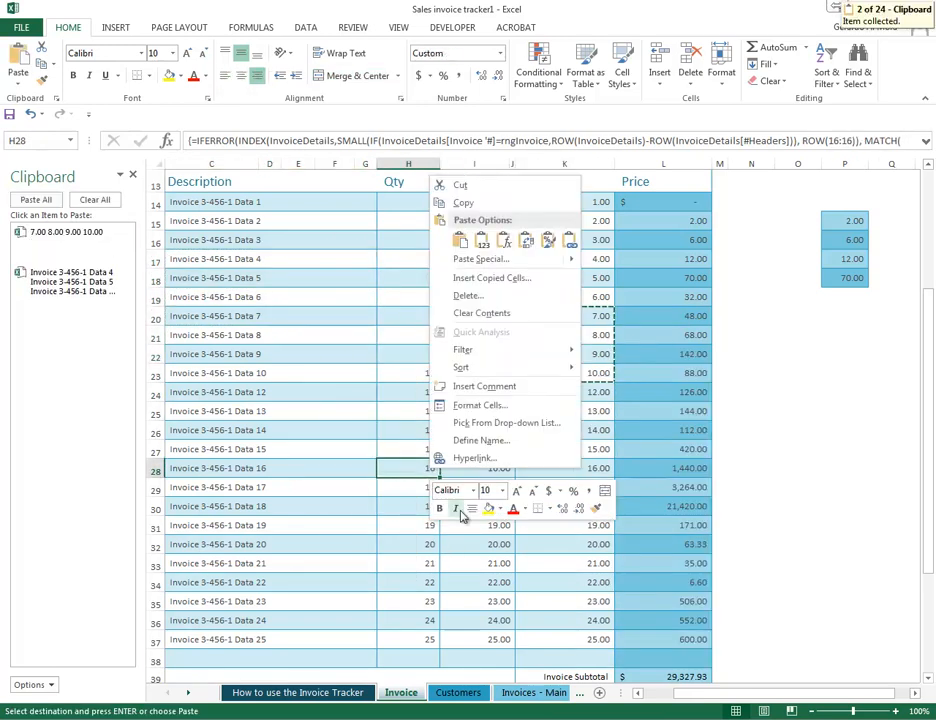
key(Escape)
drag(290, 487, 286, 537)
right_click(280, 508)
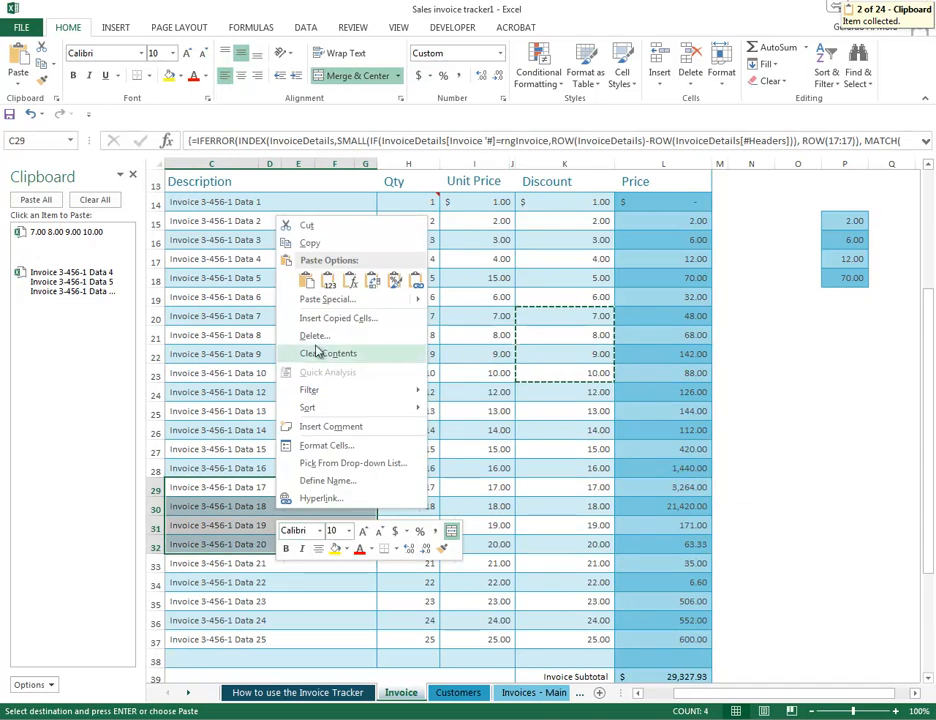
click(309, 243)
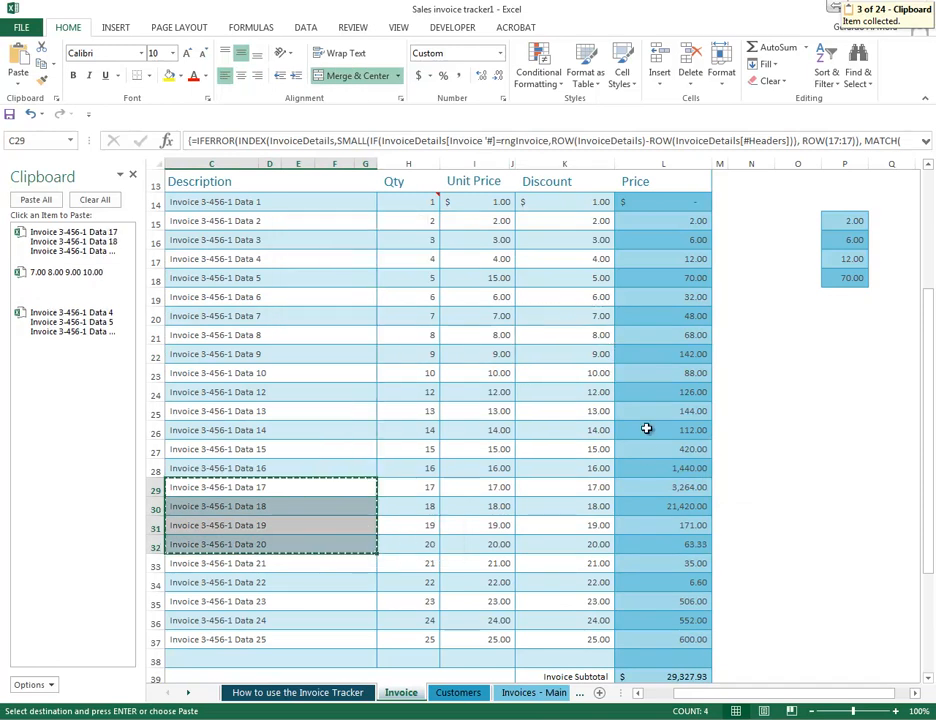
drag(683, 373, 683, 411)
right_click(683, 411)
click(755, 429)
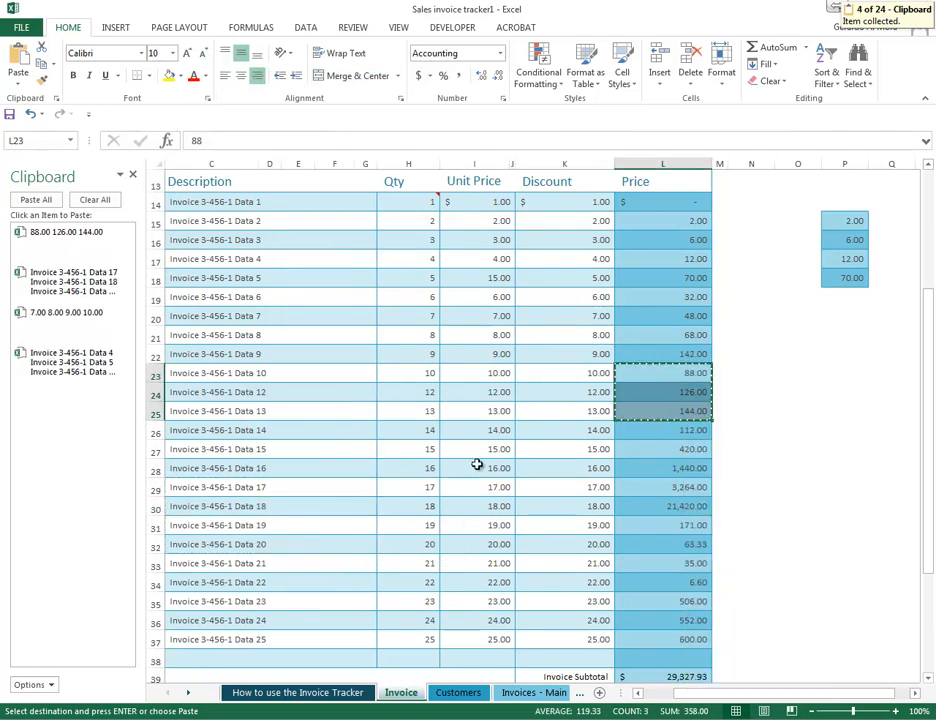
- Paste all collected clipboard items at once, starting at cell O23
click(800, 375)
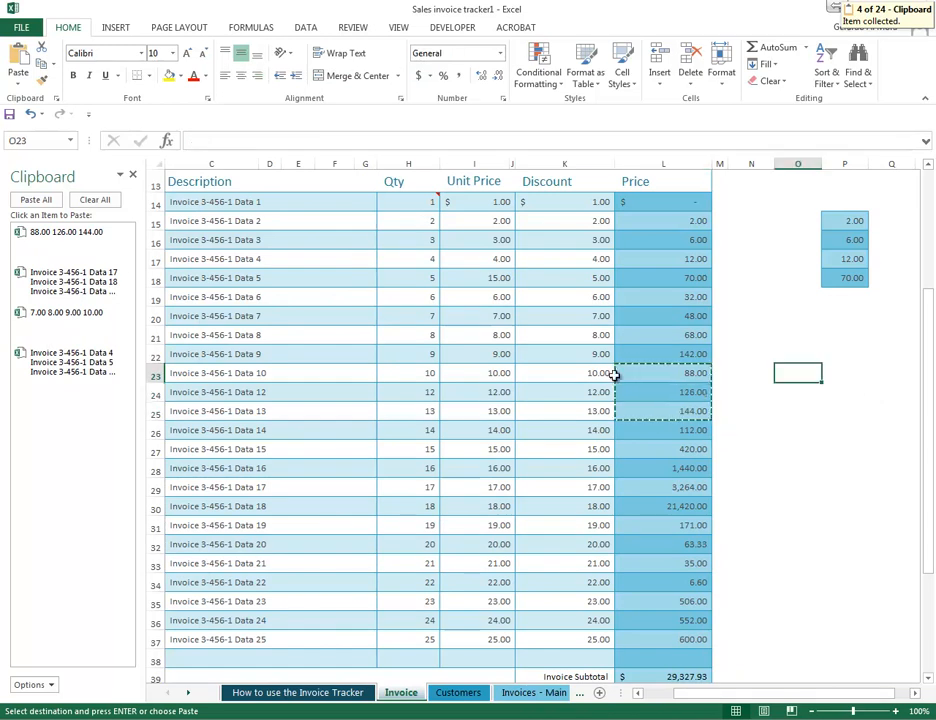
click(37, 201)
drag(690, 693, 745, 695)
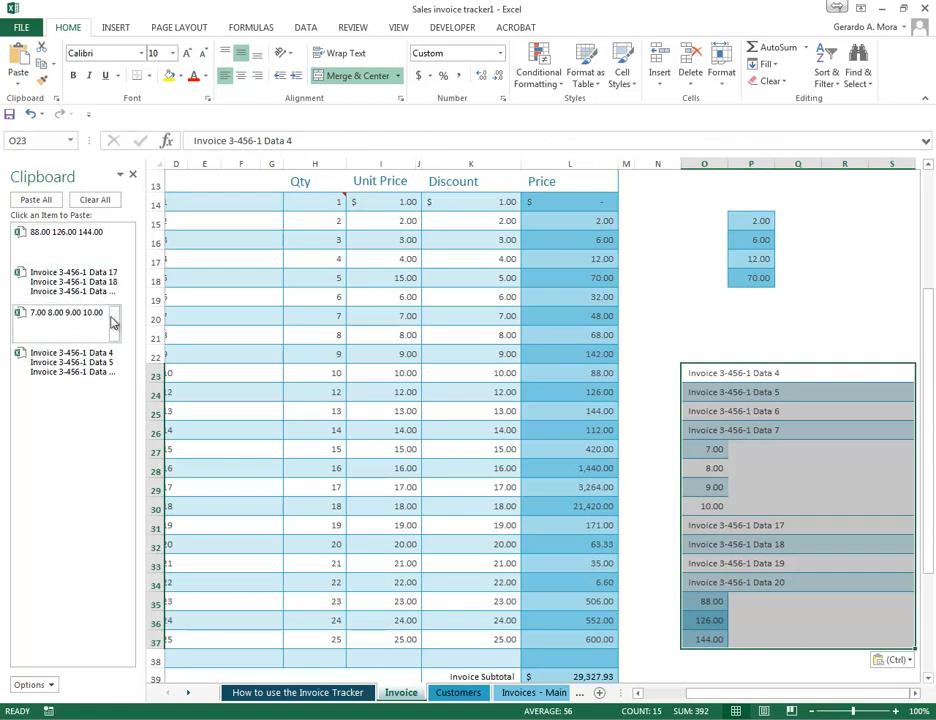
- Paste the clipboard item holding Invoice 3-456-1 Data 4 to 7 at S17 and again at R38
click(891, 258)
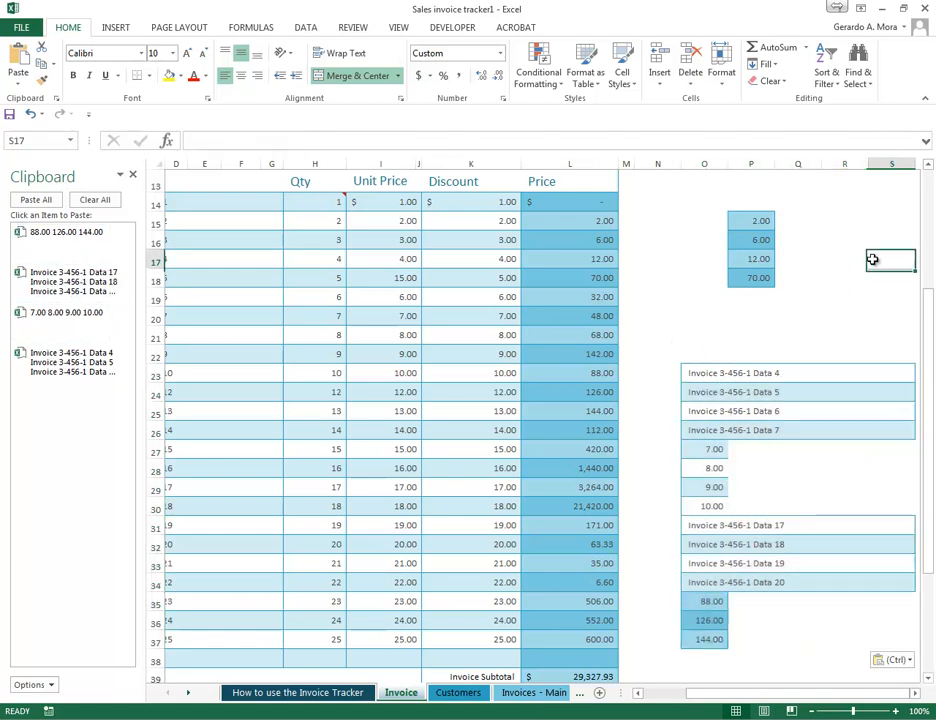
click(88, 290)
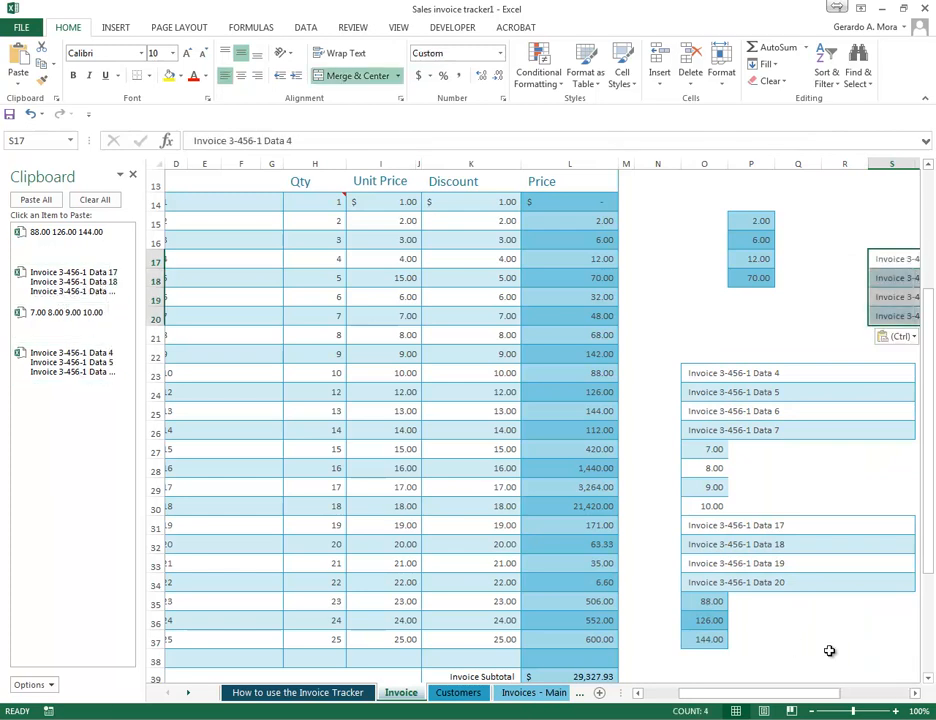
click(842, 658)
click(70, 365)
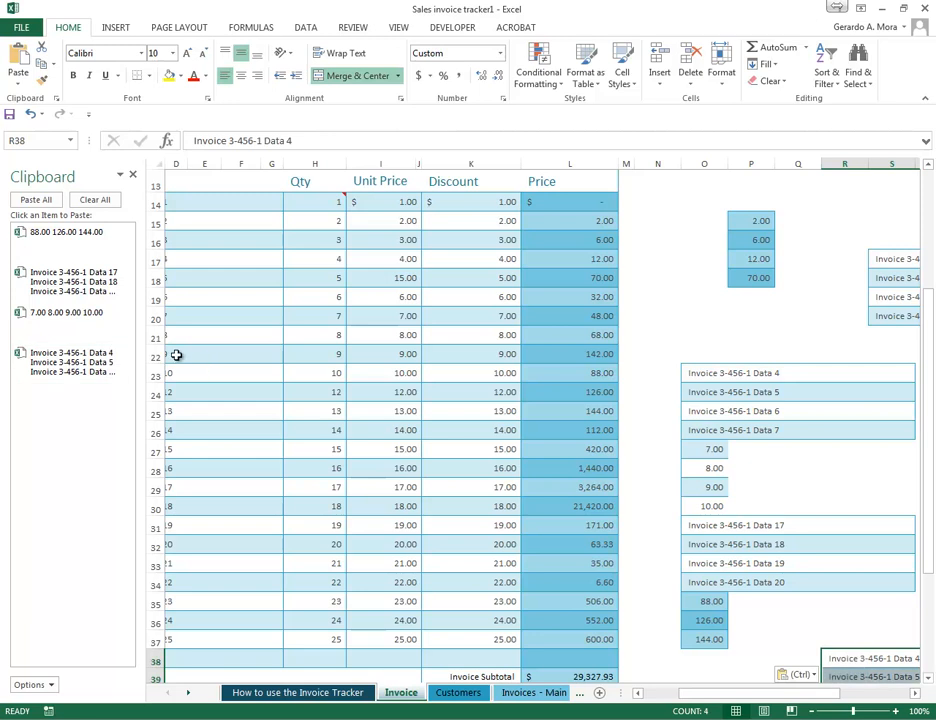
- Clear all collected items from the Office Clipboard
click(116, 282)
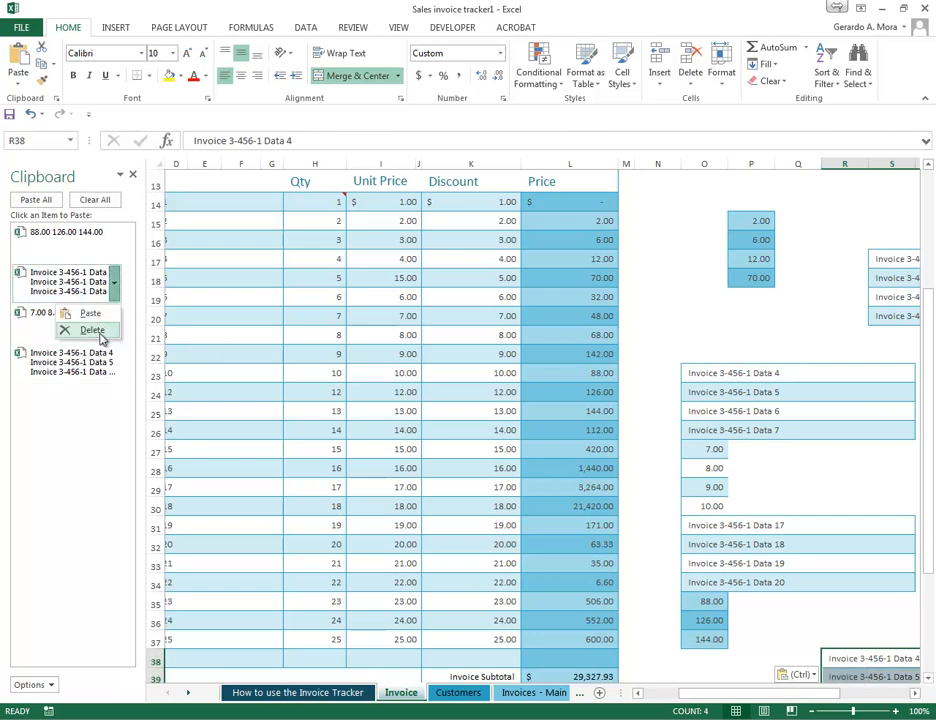
click(96, 200)
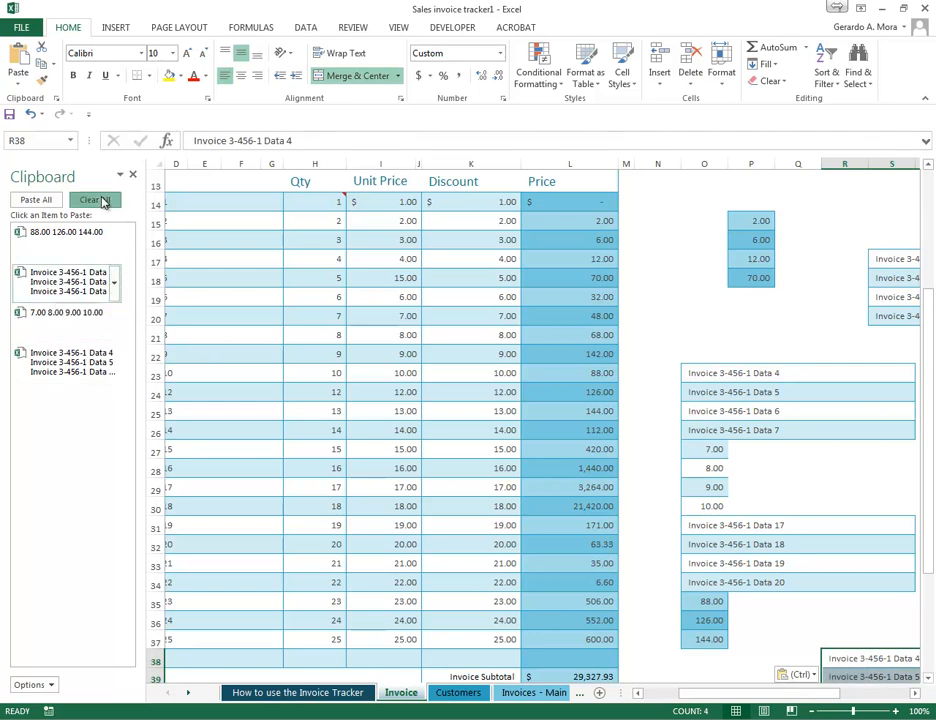
click(96, 200)
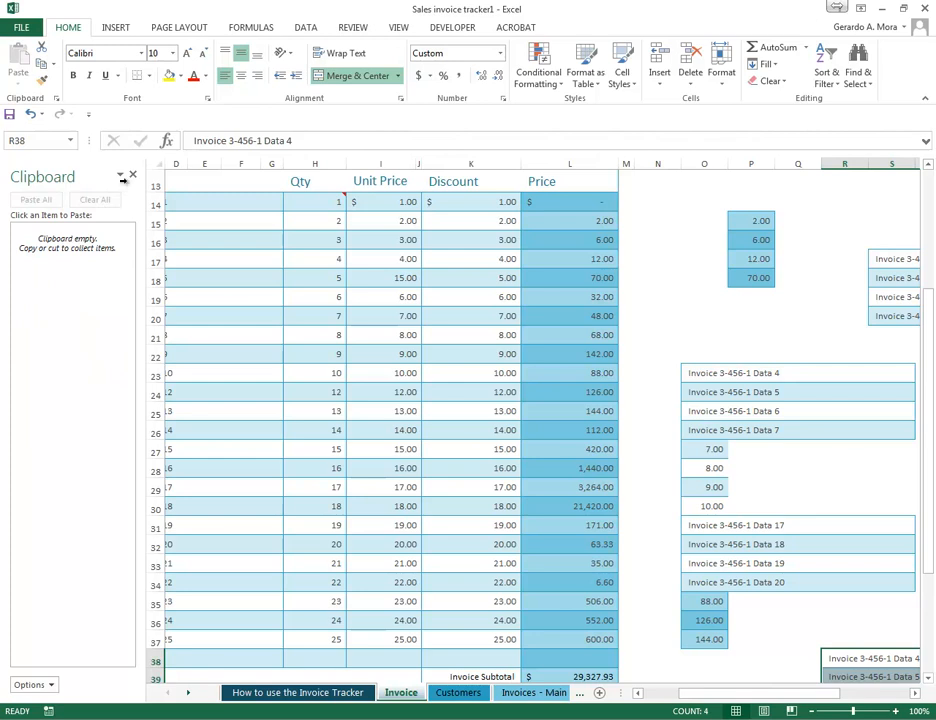